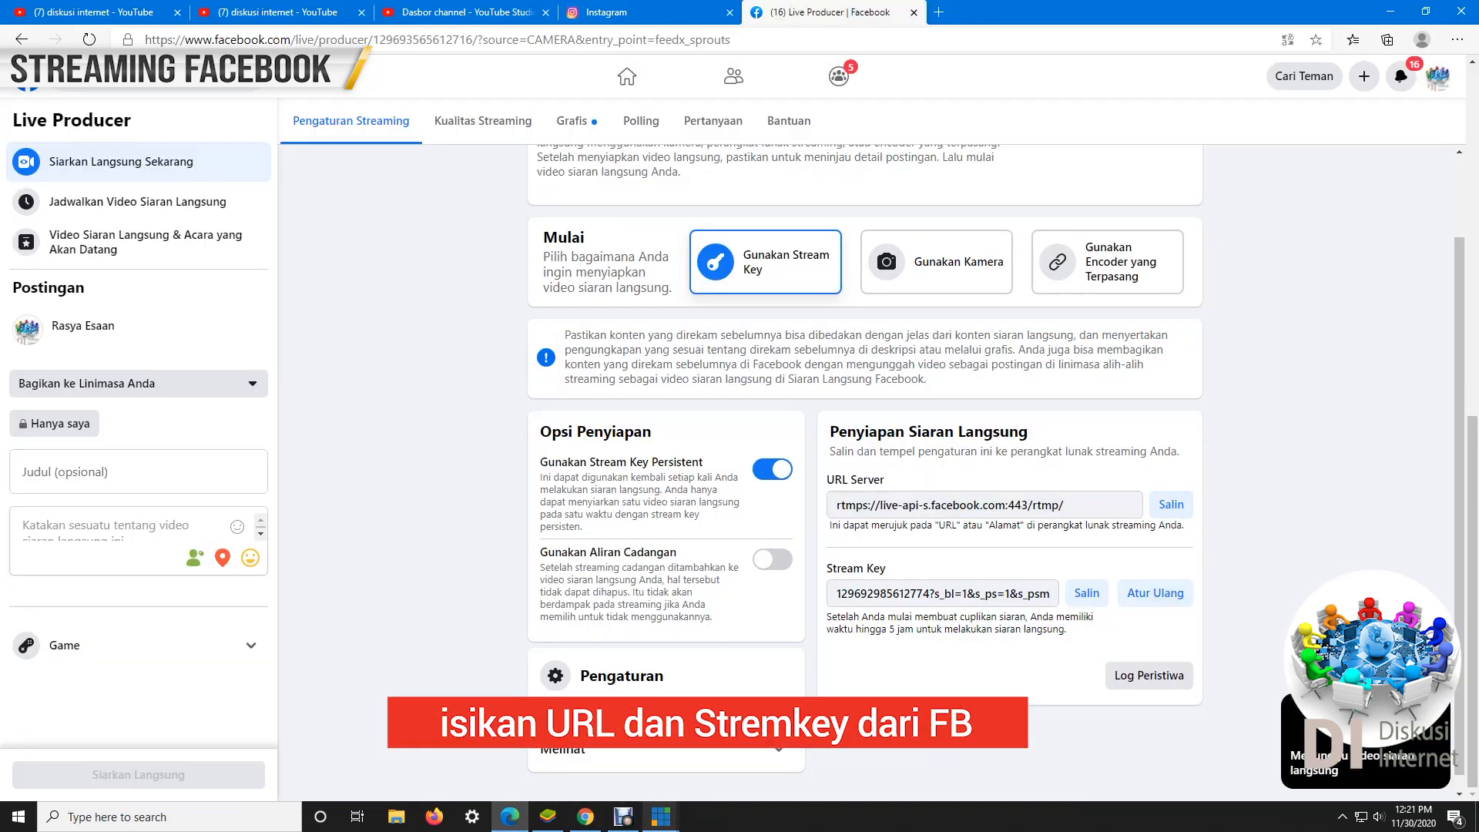
# In vMix's streaming settings, enter the server URL rtmps://live-api-s.facebook.com:443/rtmp/ and paste the stream key copied from Facebook Live Producer.
pyautogui.click(660, 816)
pyautogui.click(744, 766)
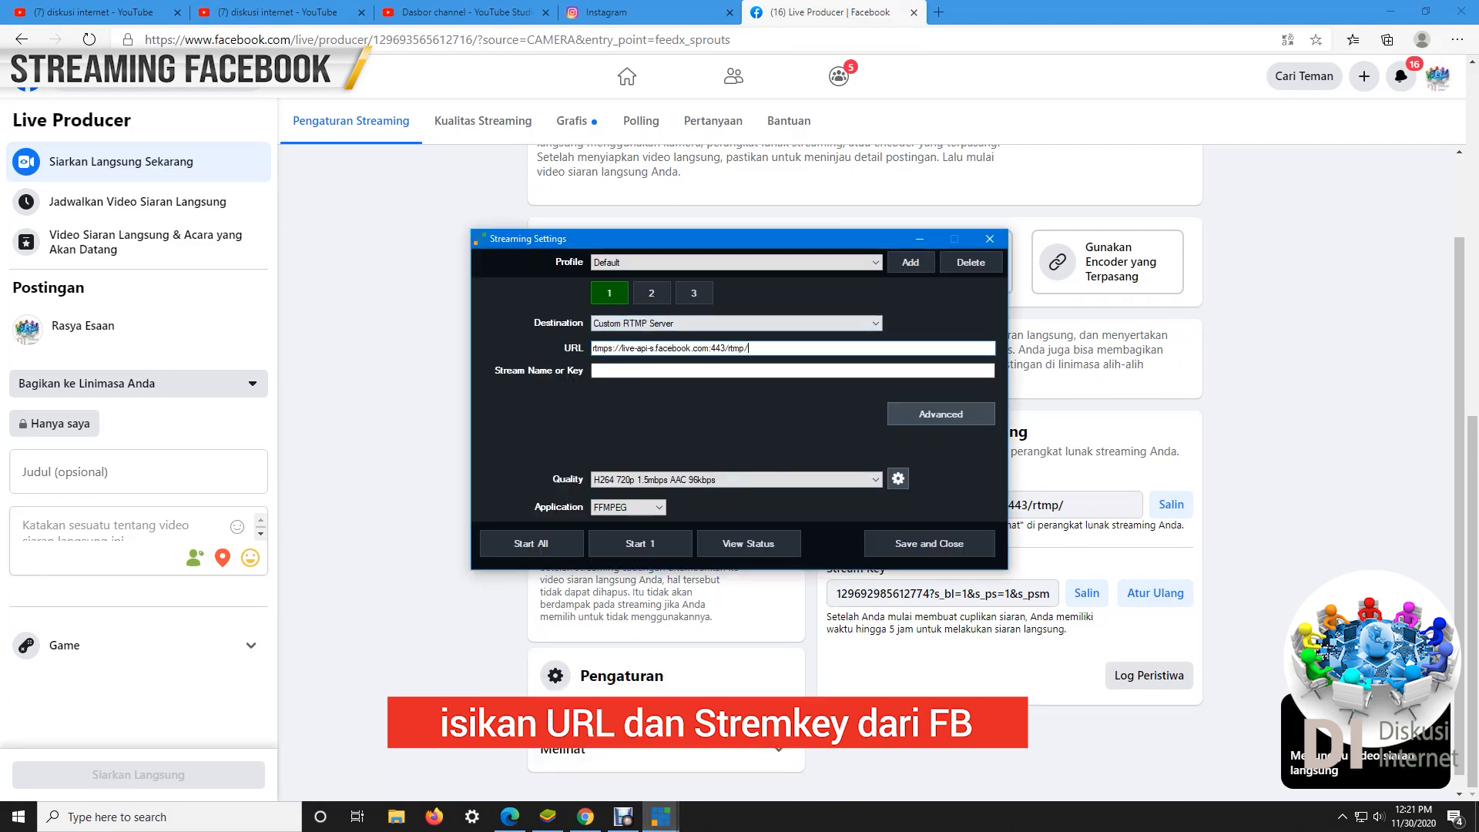
pyautogui.click(1086, 592)
pyautogui.moveTo(660, 816)
pyautogui.click(744, 763)
pyautogui.hotkey('ctrl', 'v')
pyautogui.moveTo(577, 239); pyautogui.dragTo(375, 311)
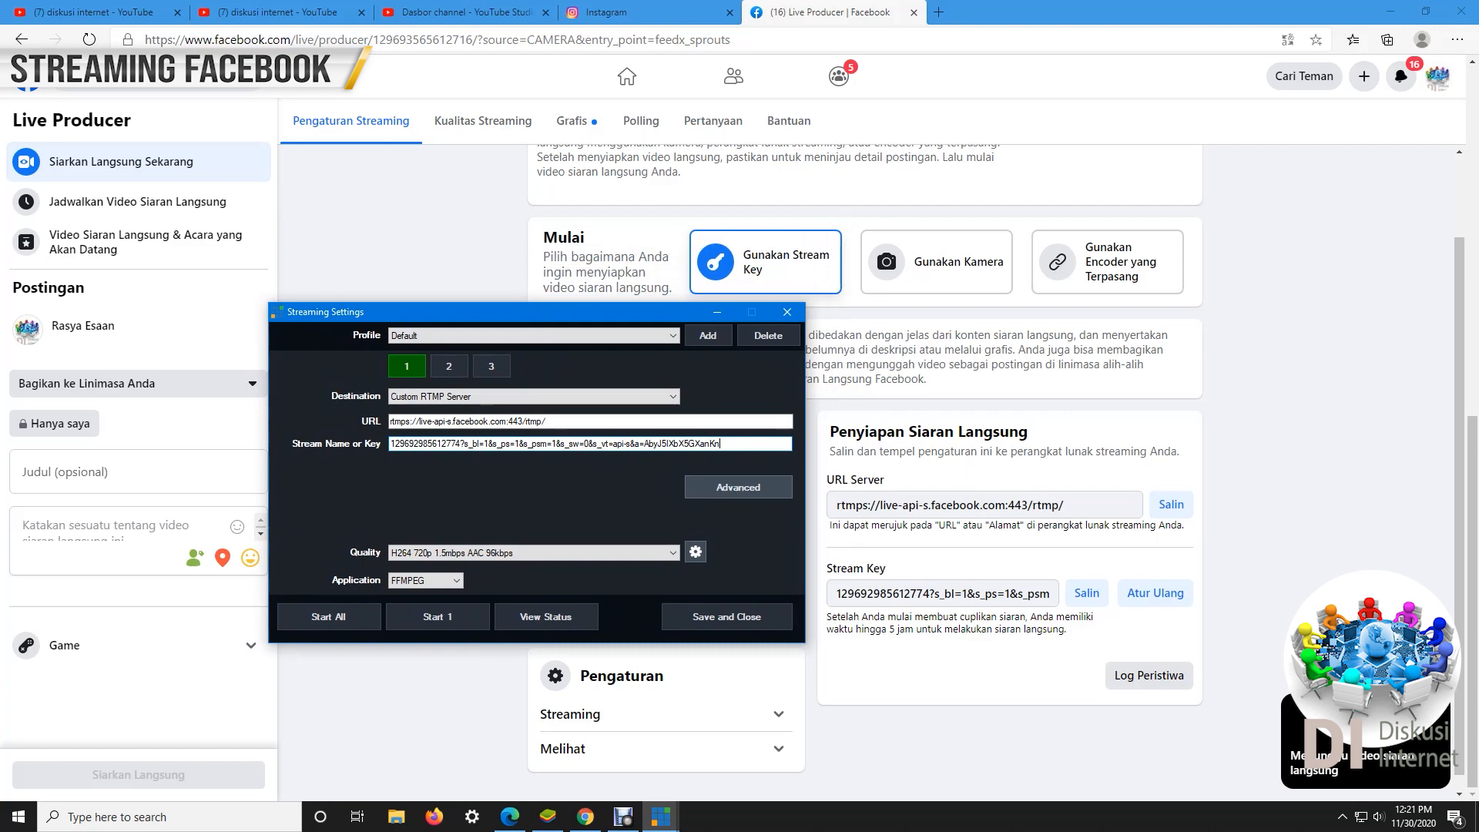
# Choose the H264 720p 1.5mbps AAC 96kbps streaming quality, then save and close the streaming settings.
pyautogui.click(534, 552)
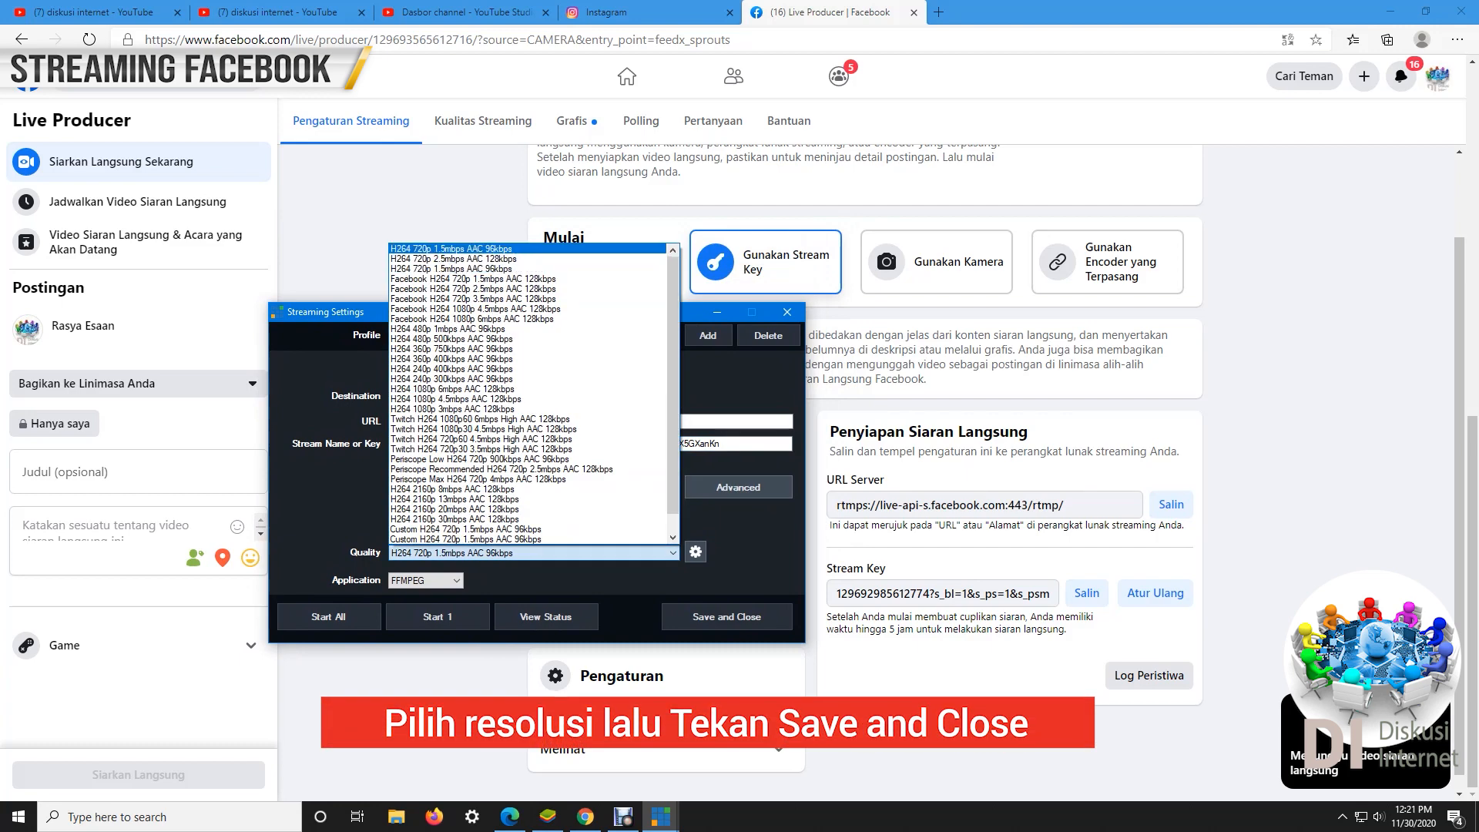
pyautogui.press('Return')
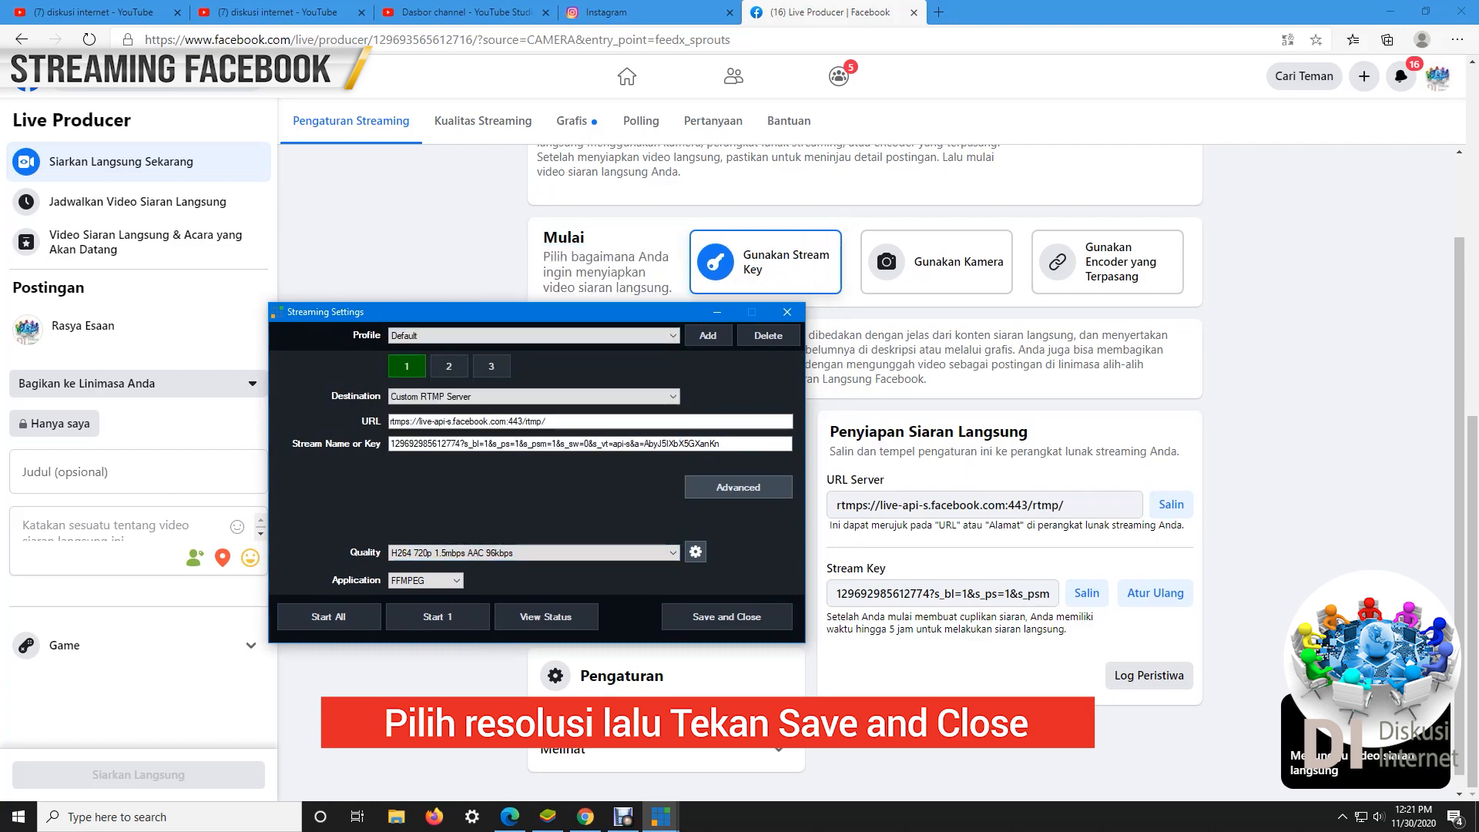
pyautogui.hotkey('alt', 'Down')
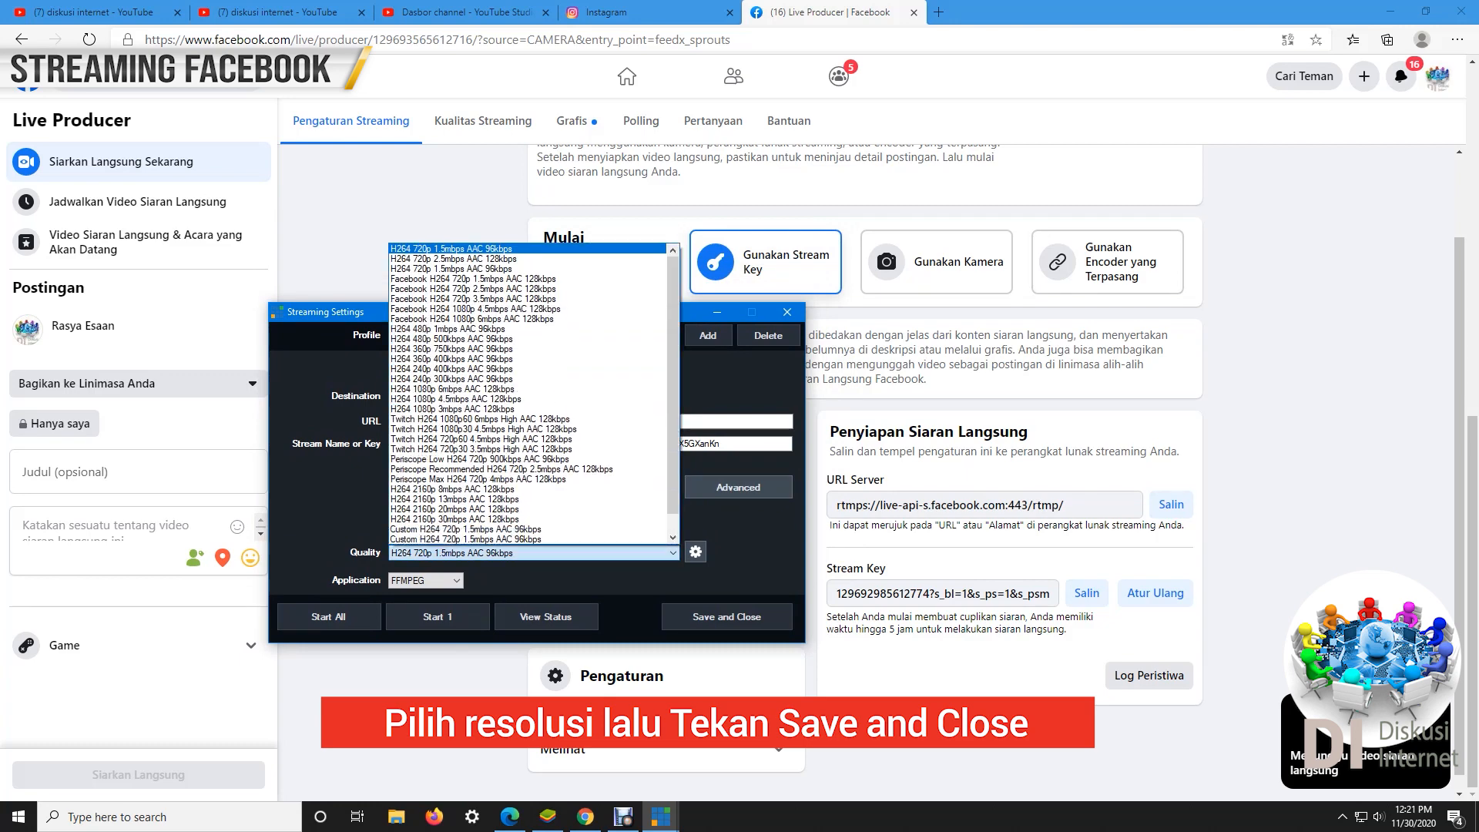
pyautogui.press('Return')
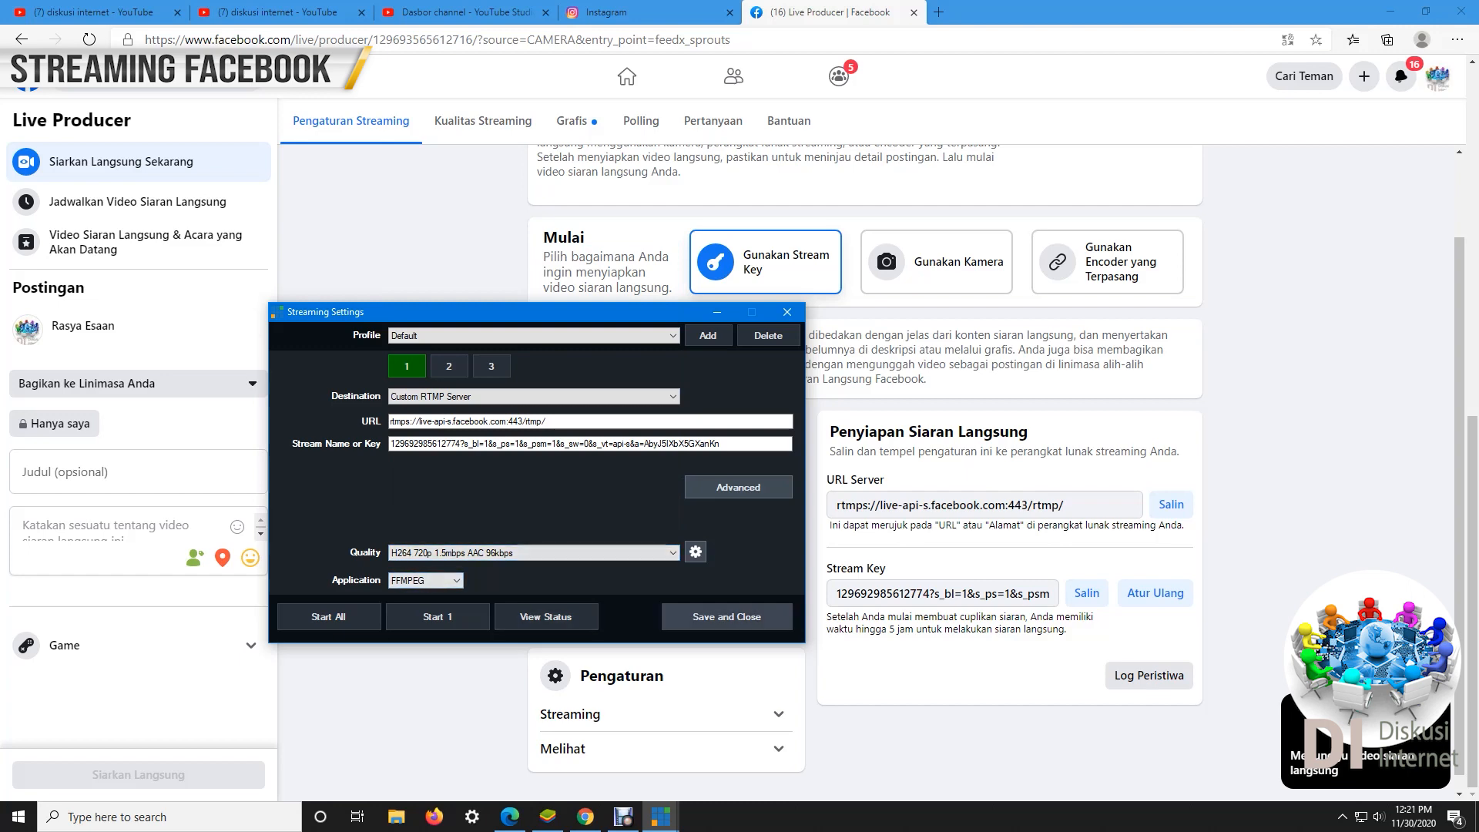
pyautogui.click(727, 616)
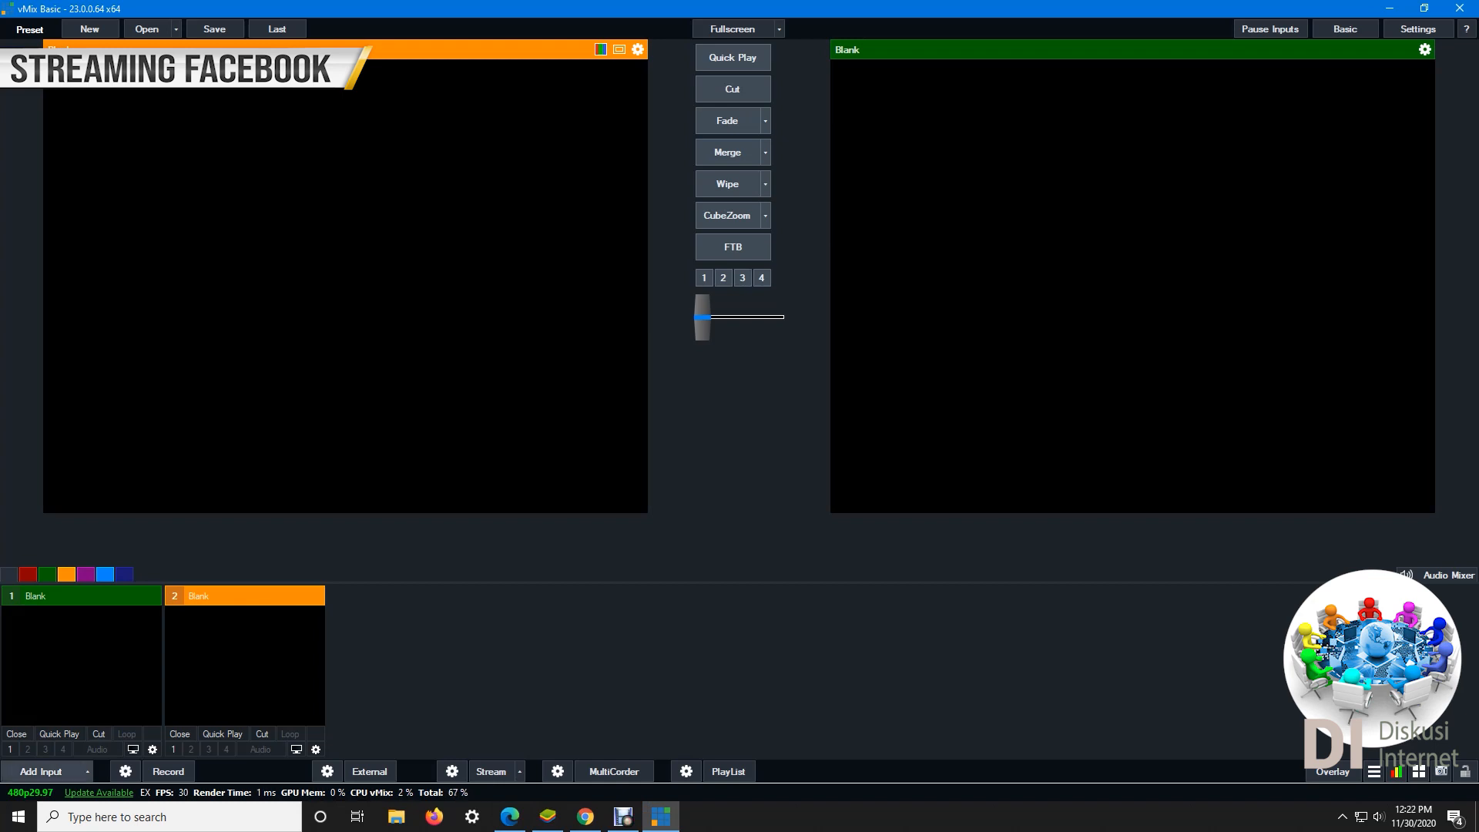
# Add the video file green screen zoom.mp4 from F:\channel youtubeku\premiere as a new input.
pyautogui.click(40, 771)
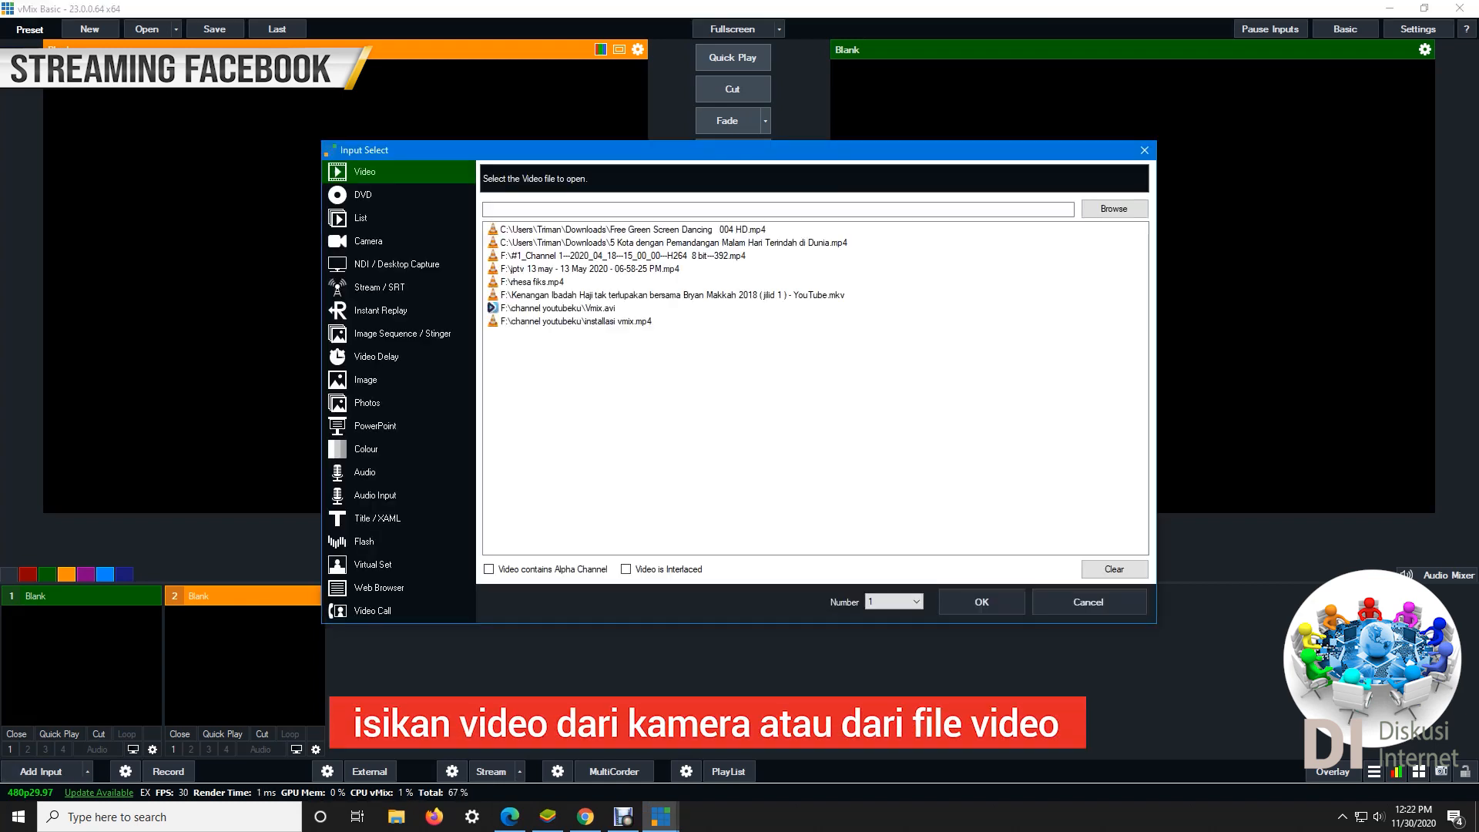
pyautogui.click(1113, 208)
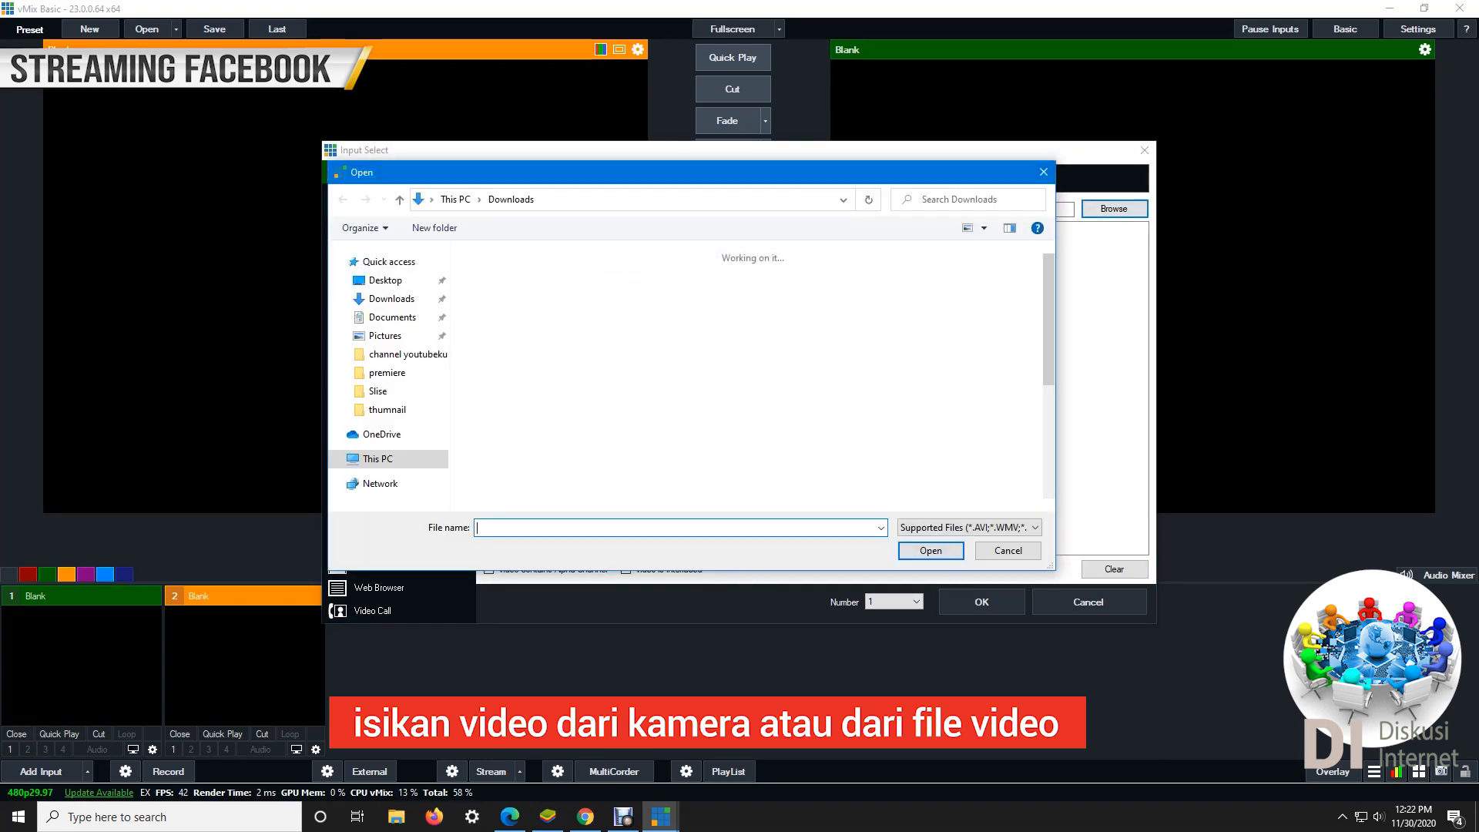
pyautogui.click(393, 483)
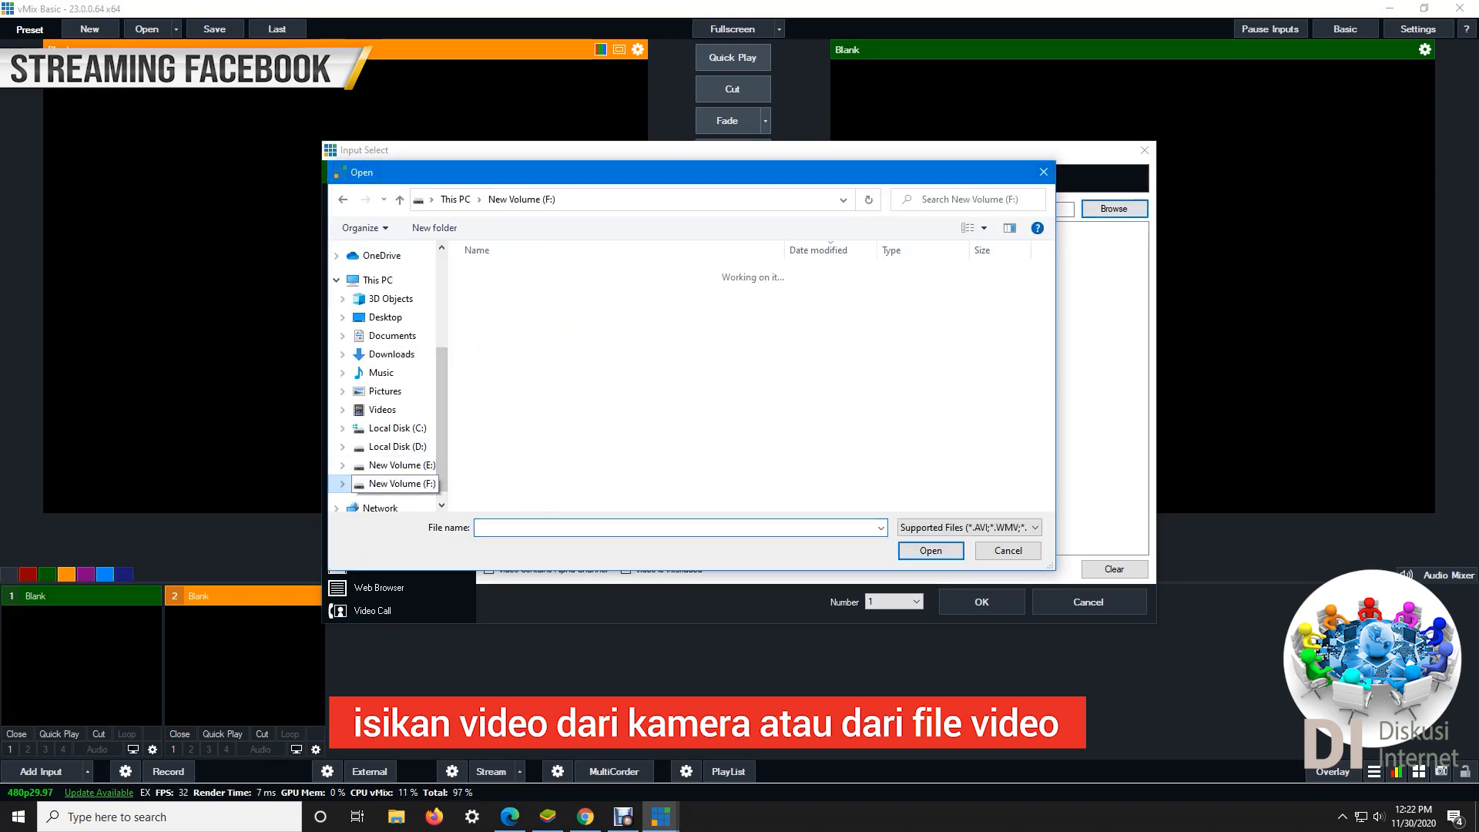
pyautogui.doubleClick(524, 403)
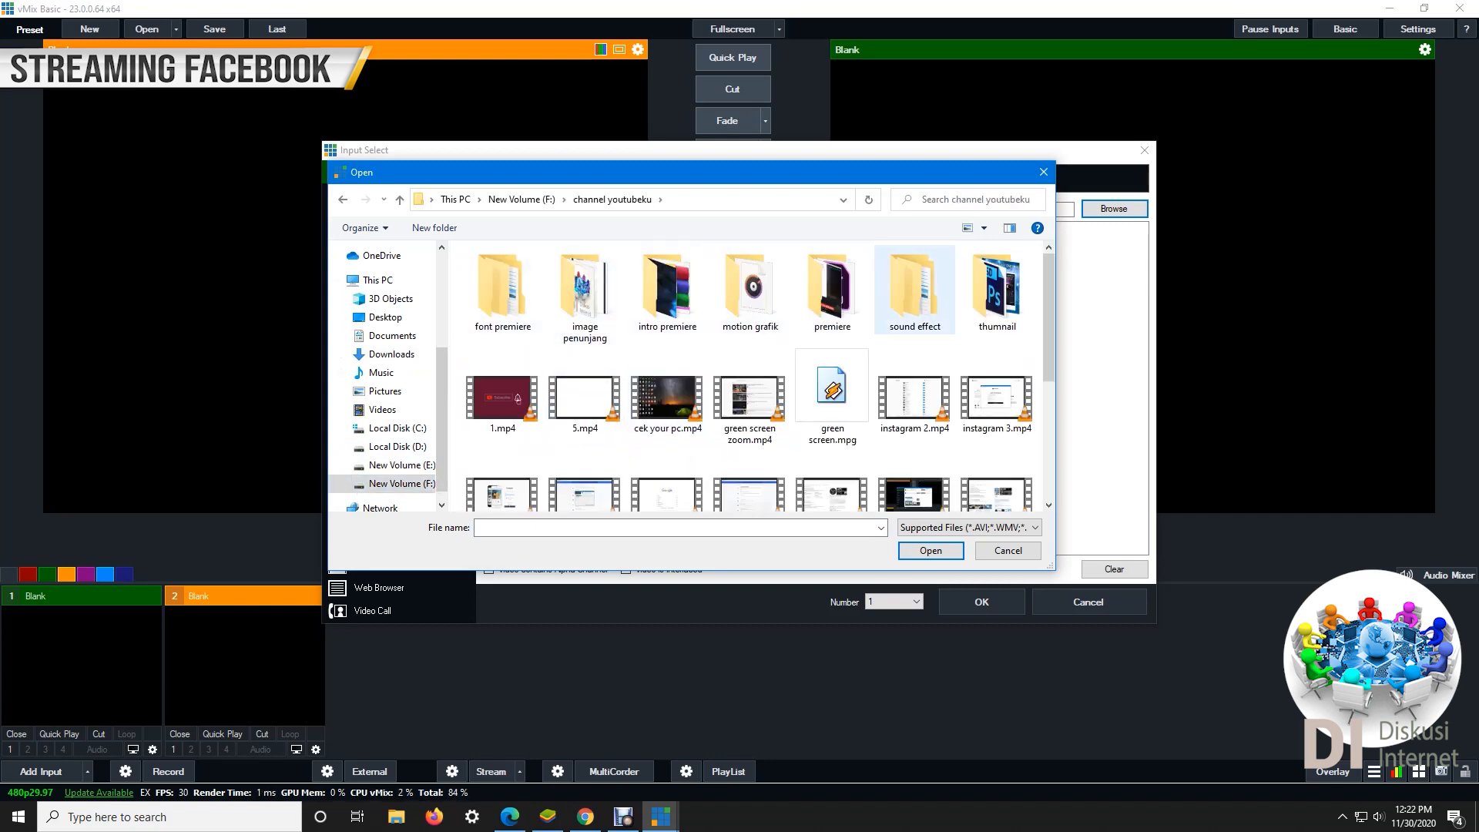
pyautogui.click(832, 289)
pyautogui.doubleClick(832, 289)
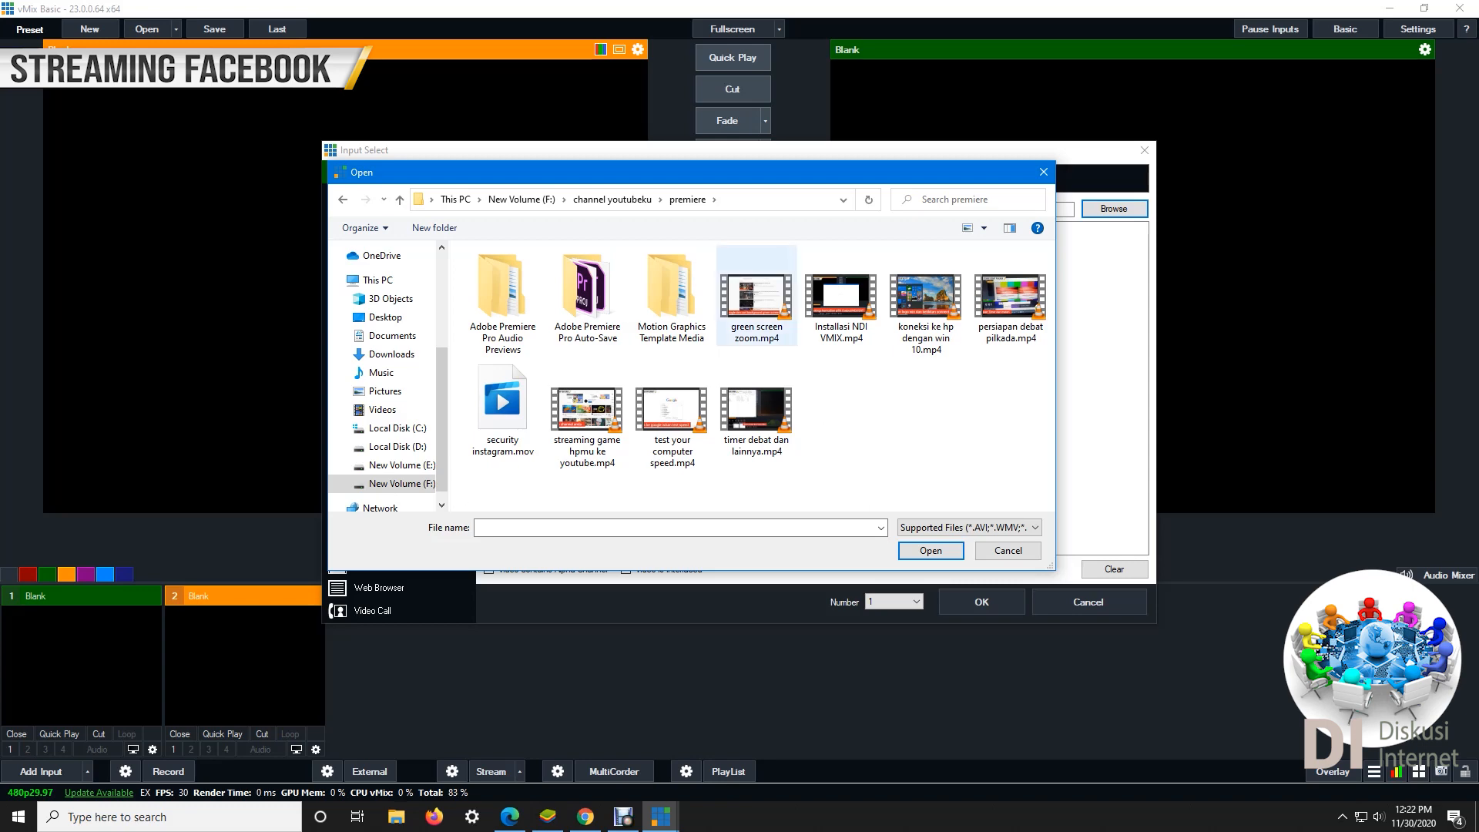
pyautogui.doubleClick(756, 297)
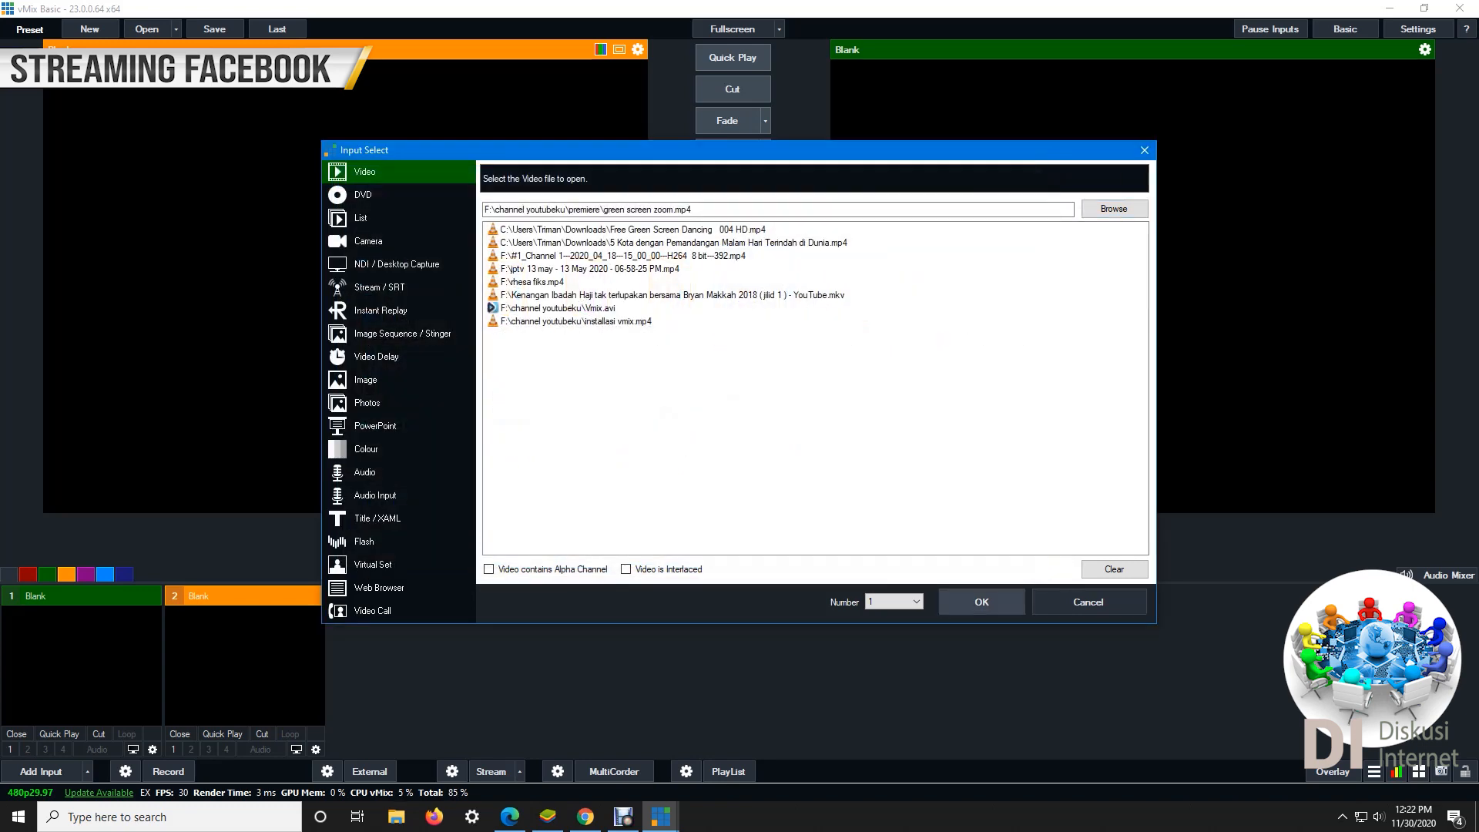
pyautogui.press('Return')
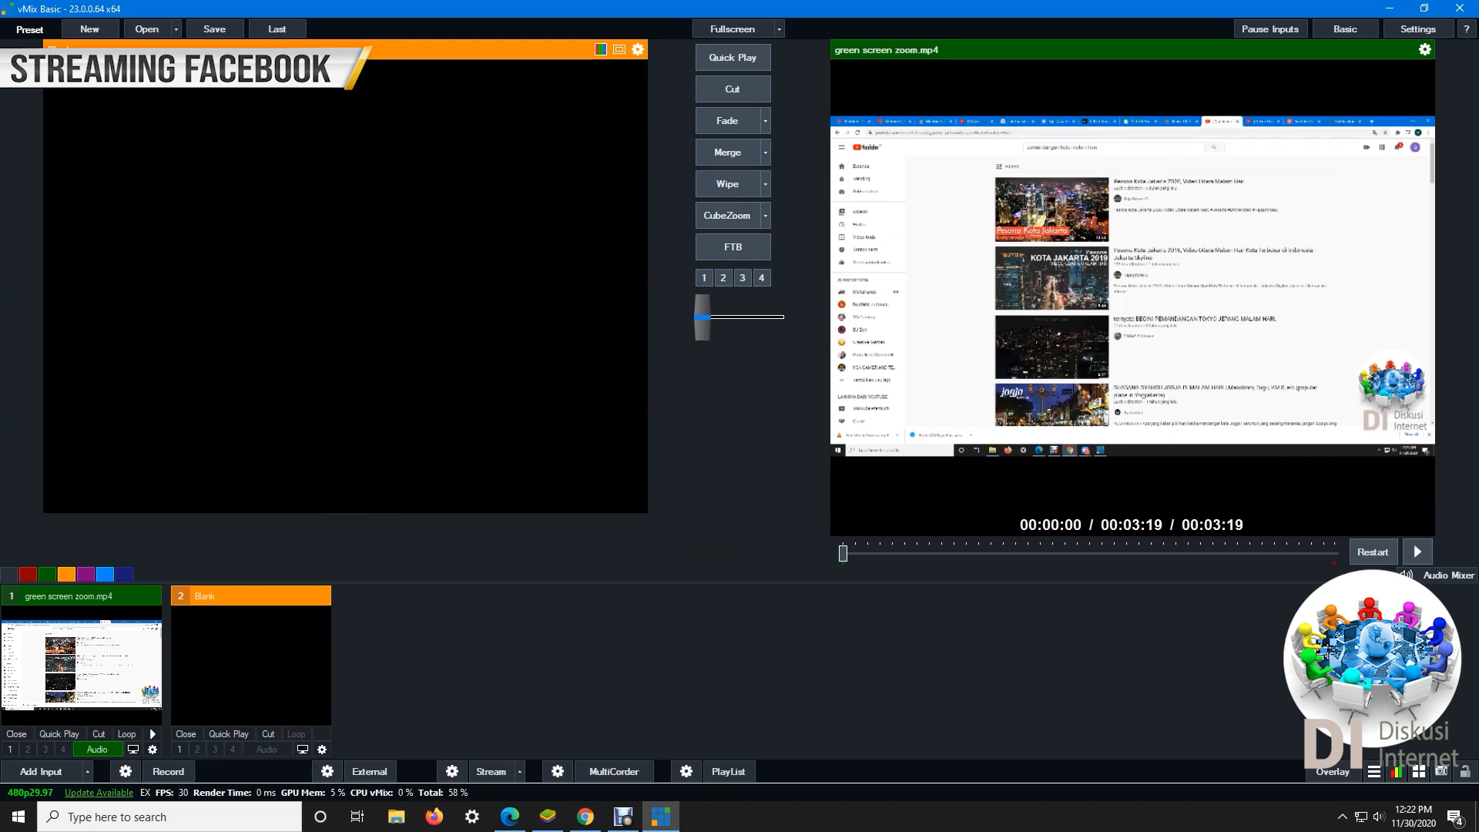
# Play the green screen zoom.mp4 input with looping enabled and start the stream.
pyautogui.click(60, 733)
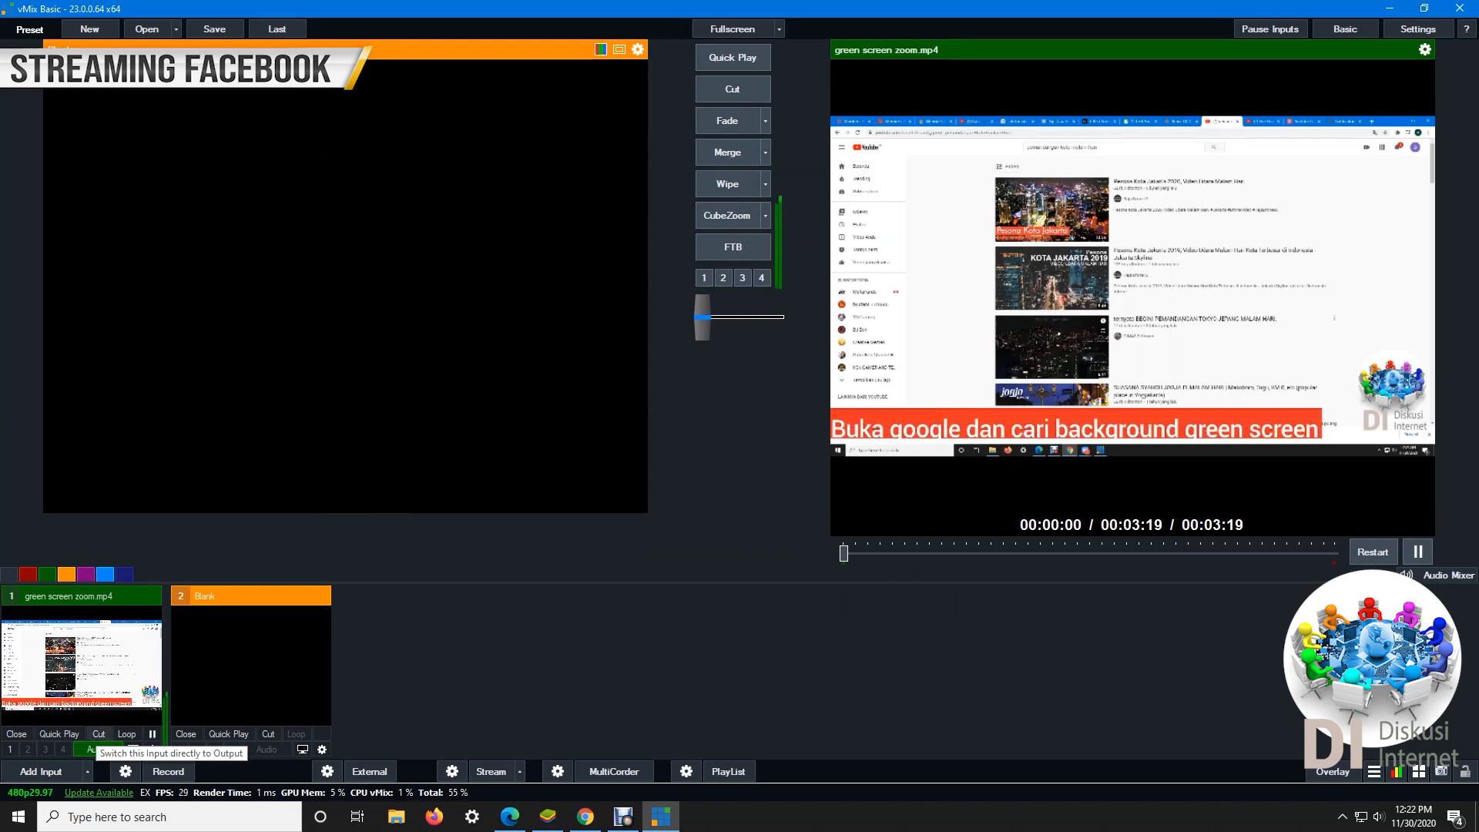
pyautogui.click(126, 733)
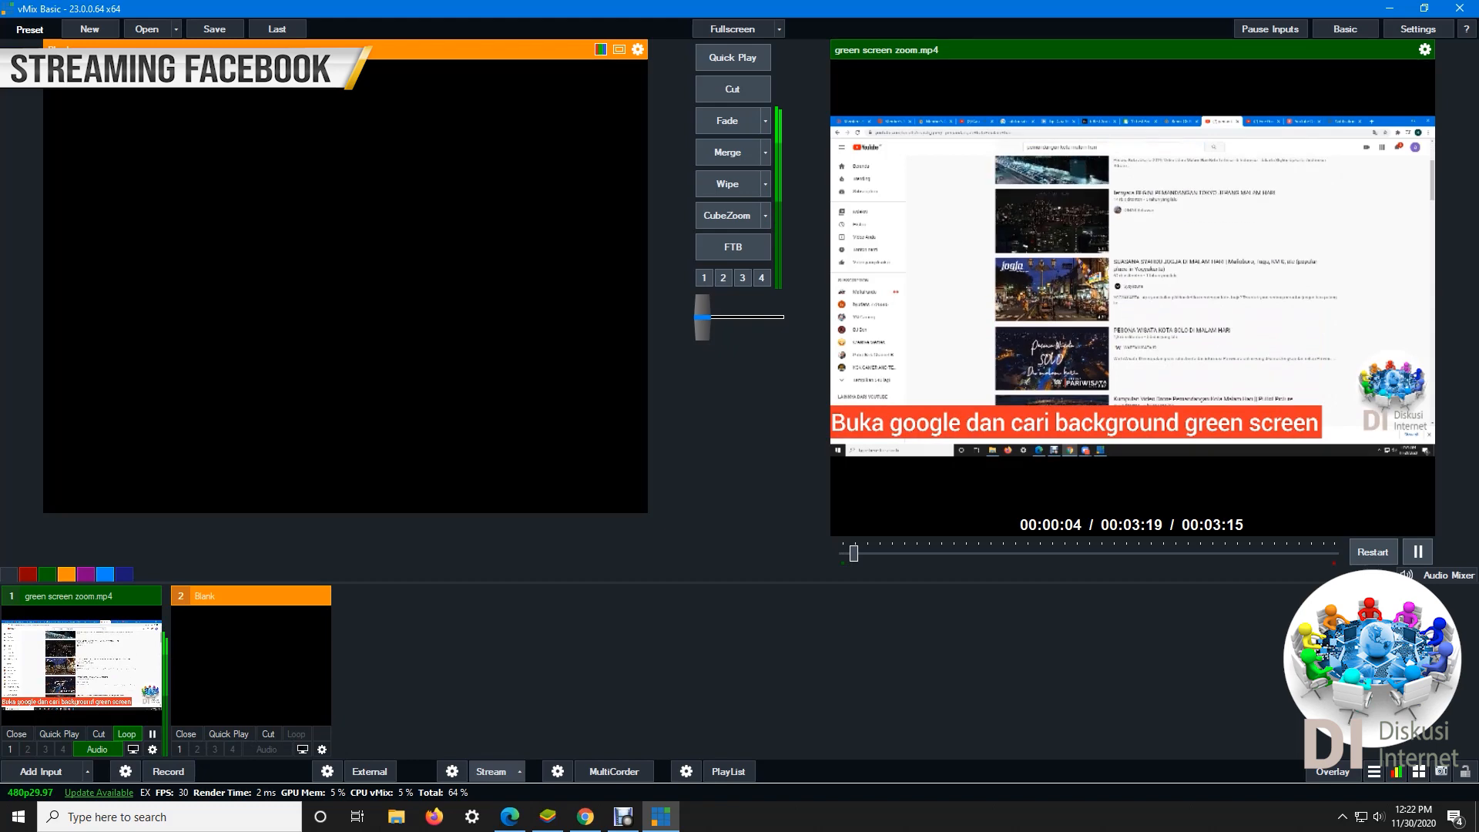
pyautogui.click(491, 771)
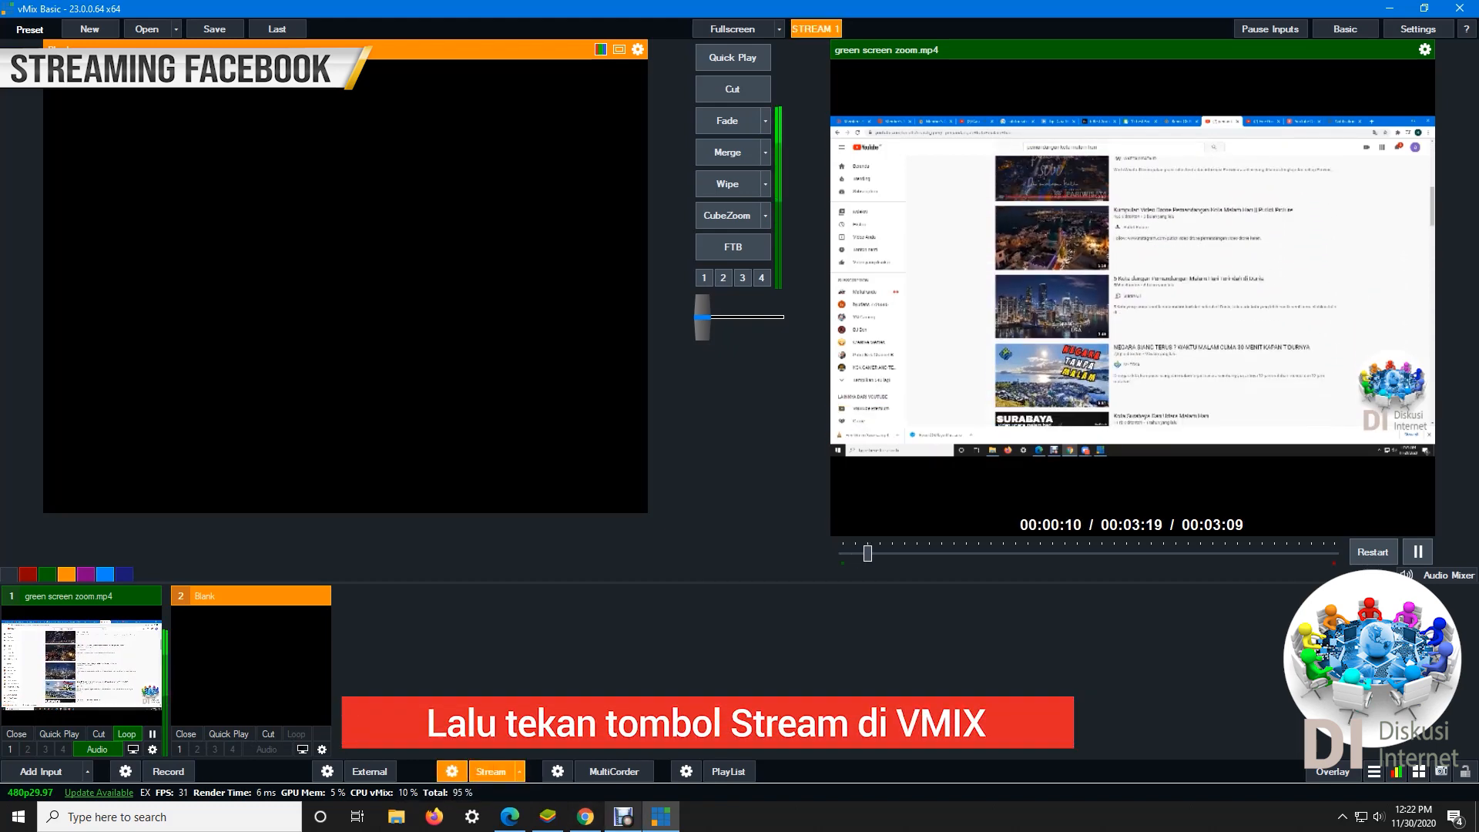
# Switch to Facebook Live Producer in the browser and reduce its window so vMix stays visible behind it.
pyautogui.click(509, 815)
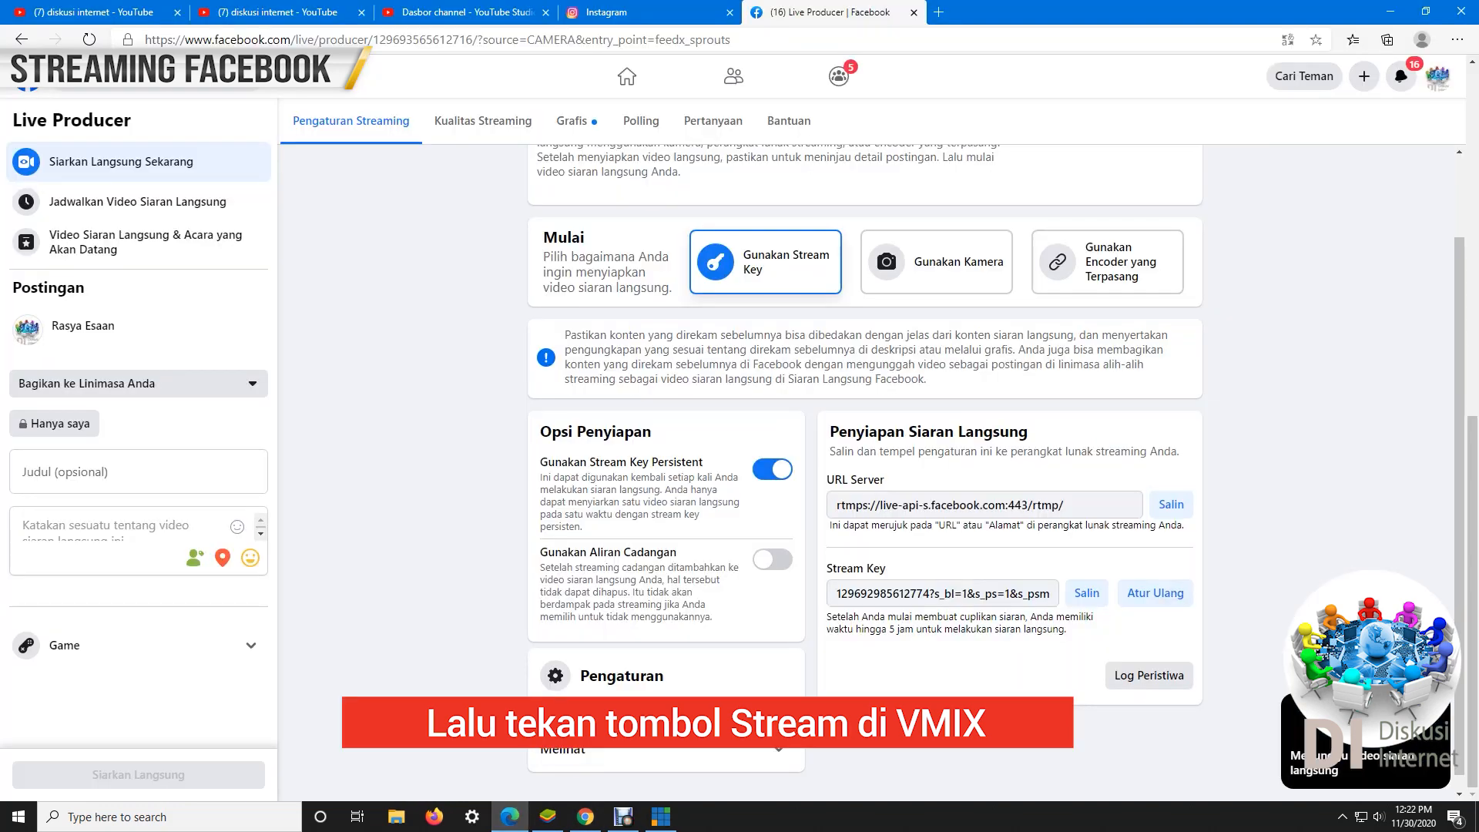
pyautogui.click(1425, 11)
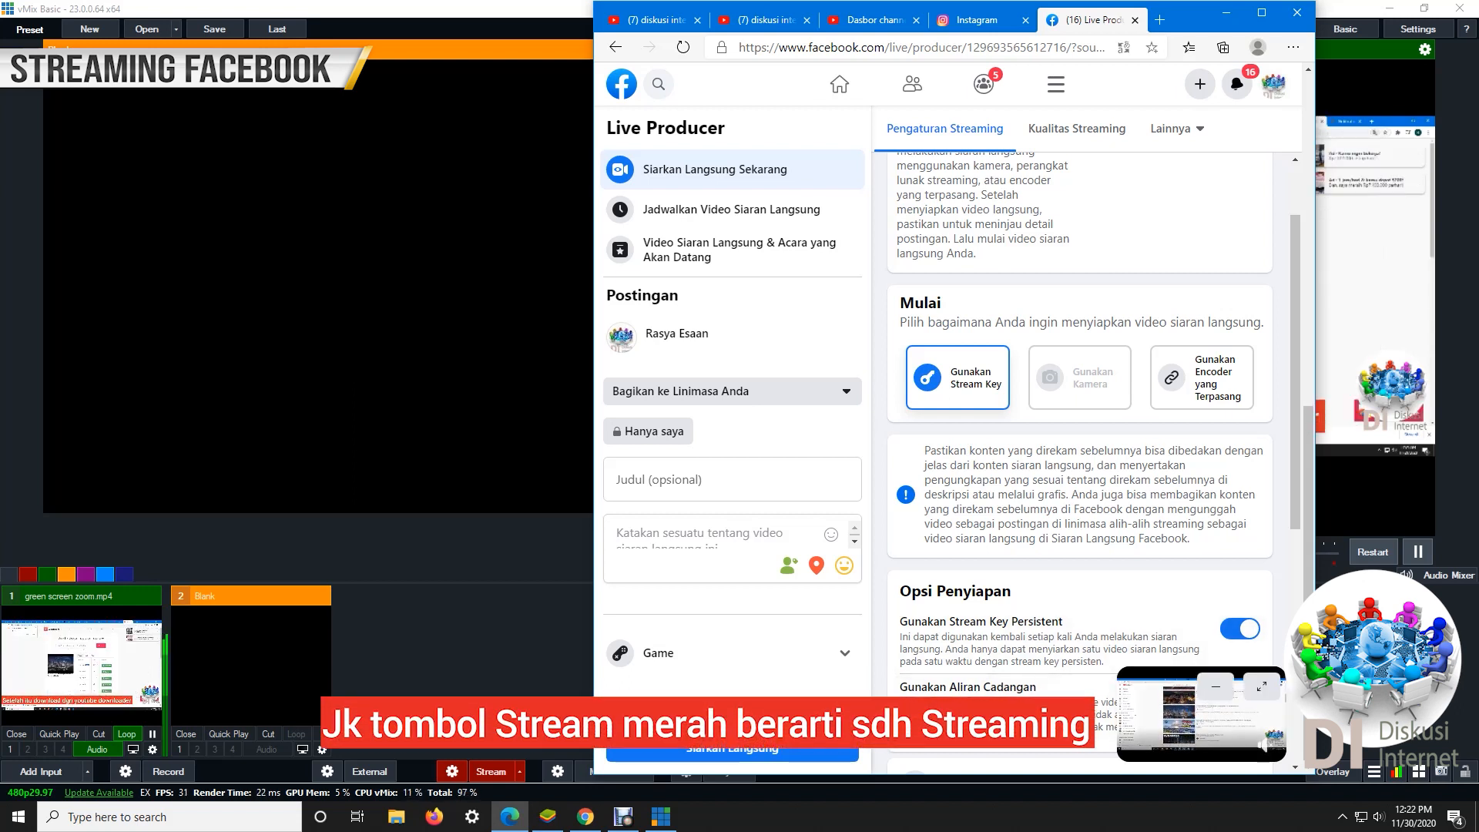
pyautogui.moveTo(984, 8); pyautogui.dragTo(659, 0)
pyautogui.click(1425, 10)
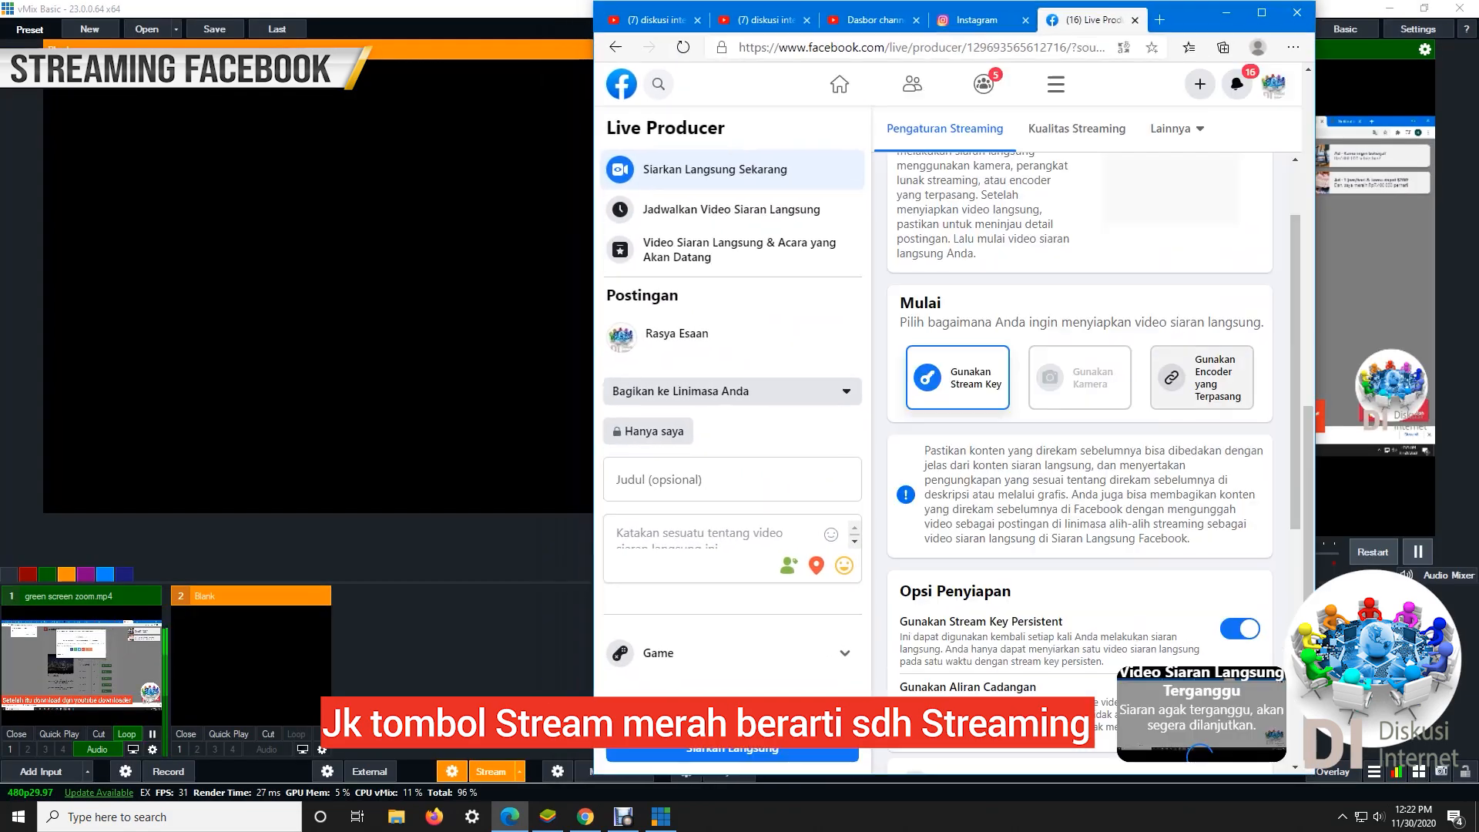
# Examine the streaming quality metrics and the incoming video preview in Live Producer.
pyautogui.scroll(1, 1078, 416)
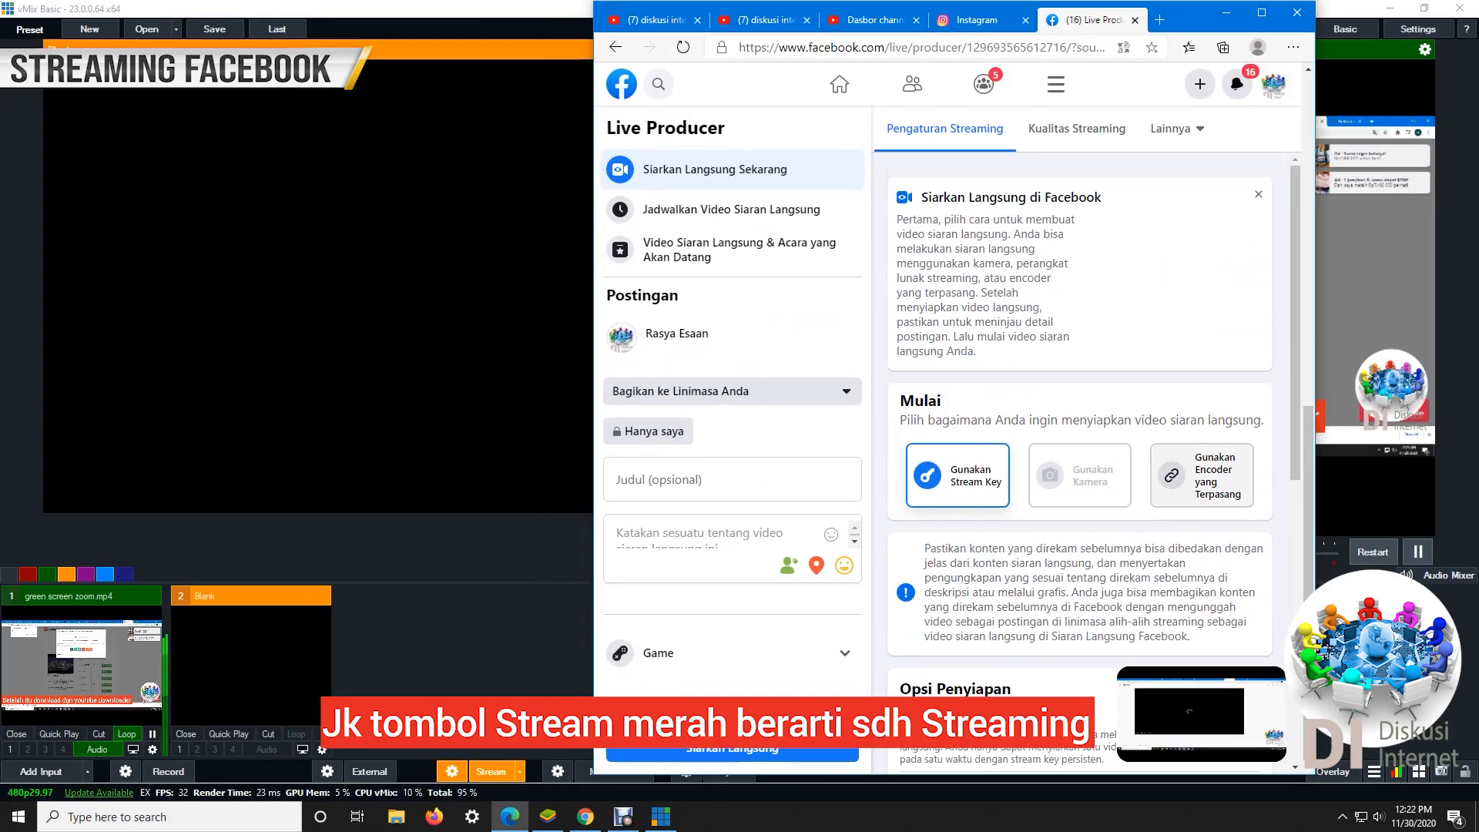
pyautogui.scroll(-2, 1078, 463)
pyautogui.scroll(2, 1078, 462)
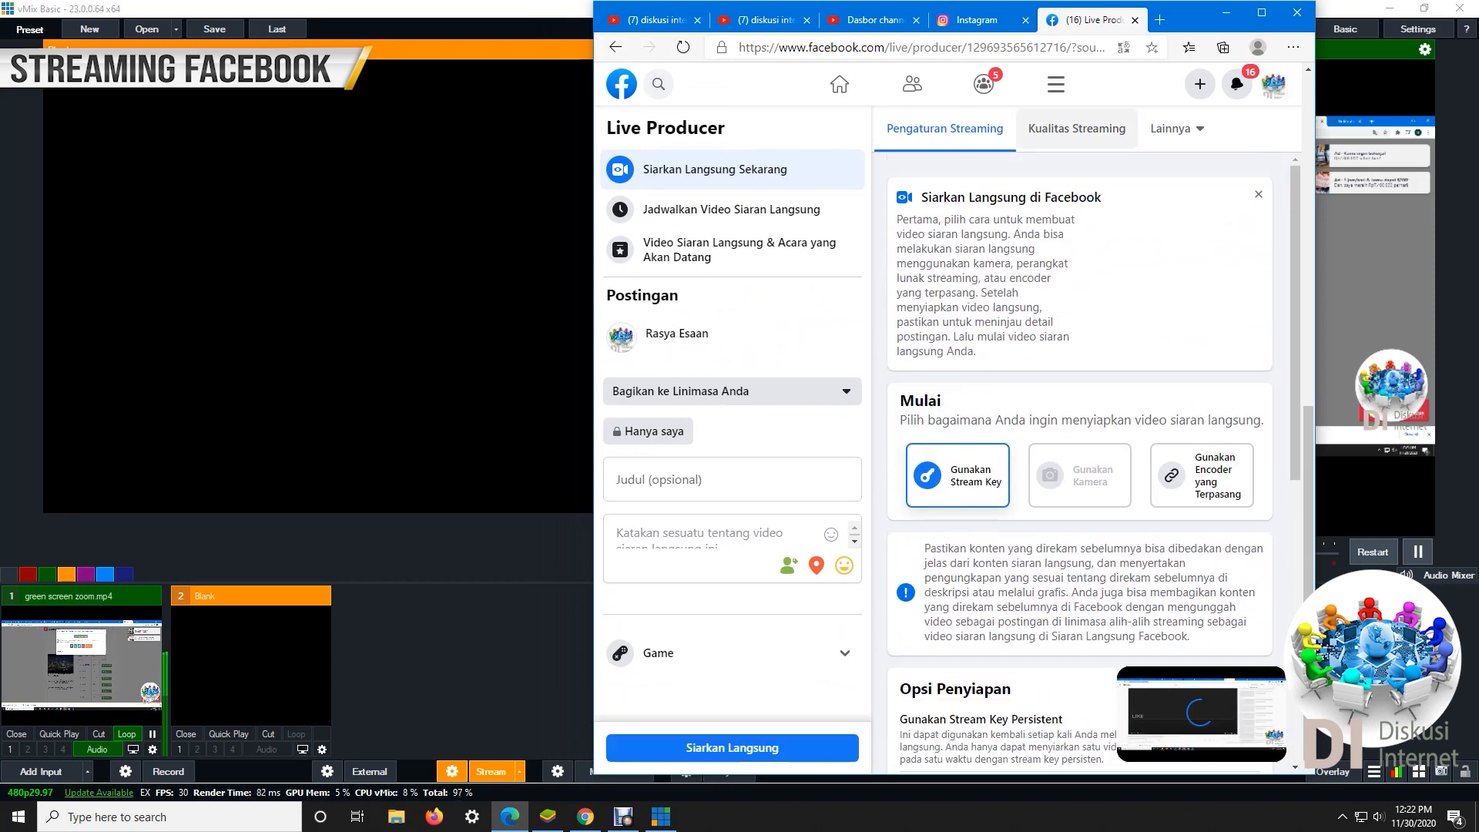
pyautogui.click(1077, 128)
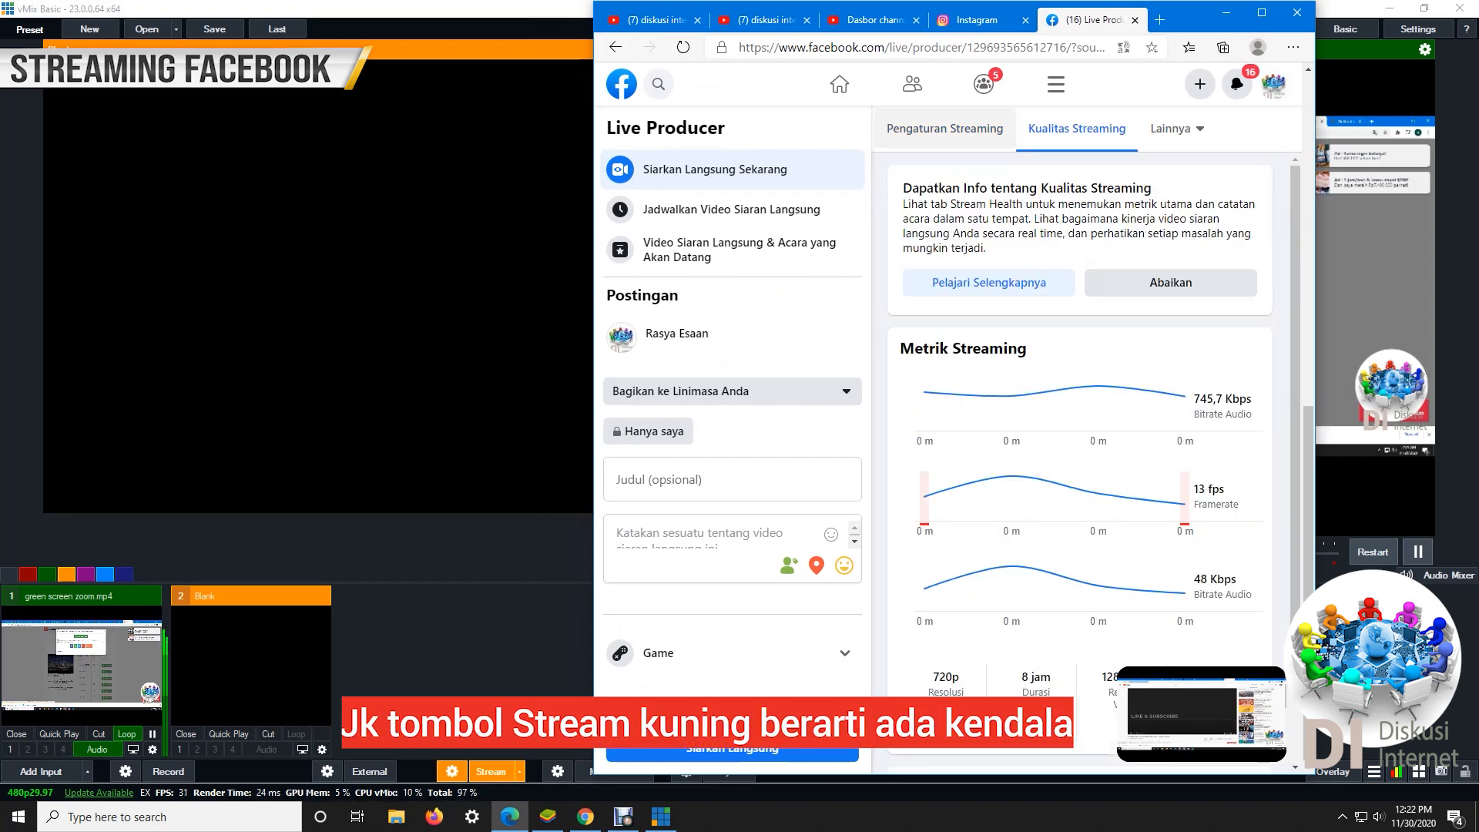
pyautogui.click(944, 128)
pyautogui.scroll(8, 1086, 439)
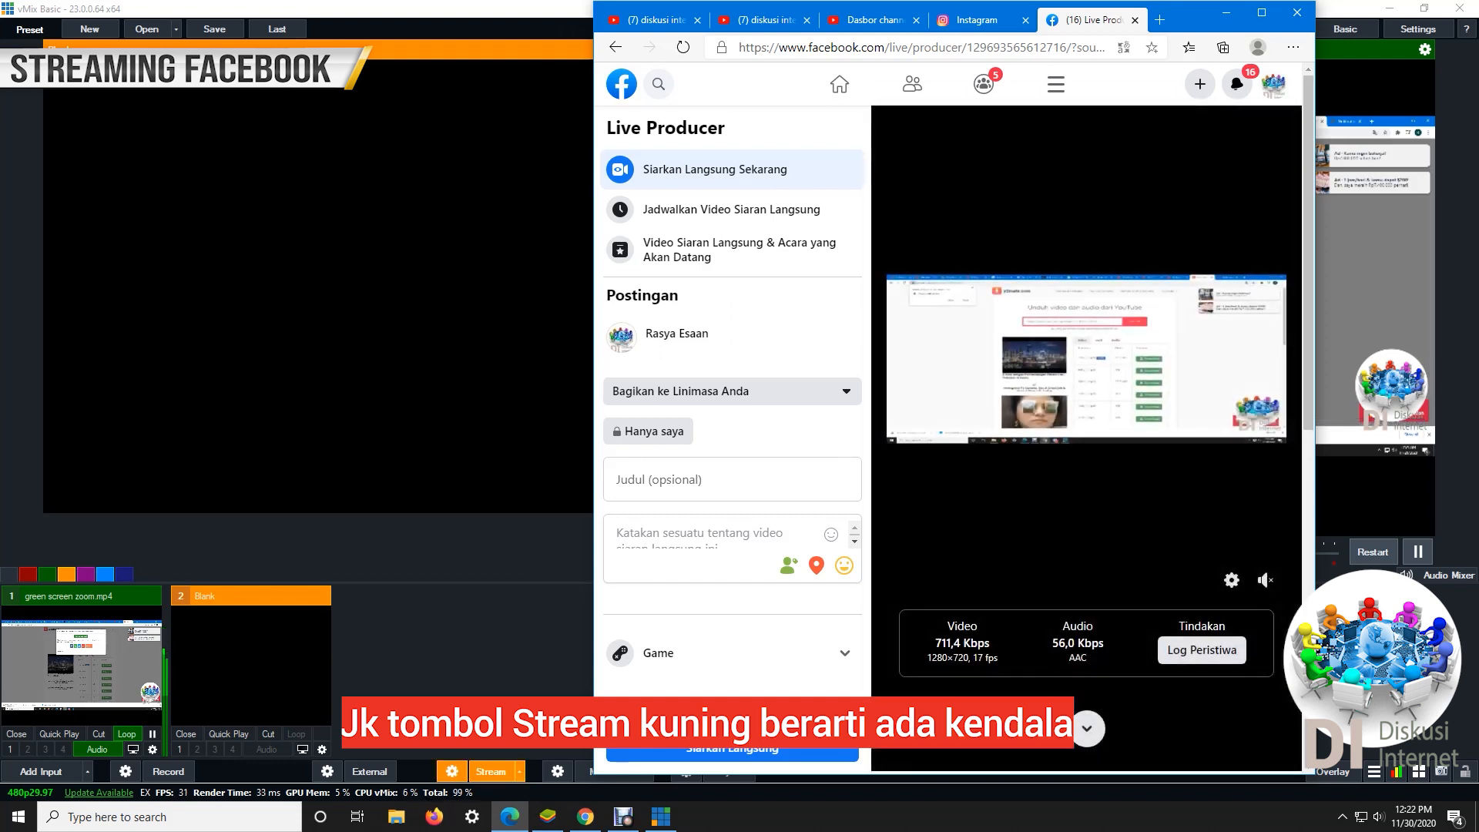
pyautogui.moveTo(1017, 9); pyautogui.dragTo(753, 8)
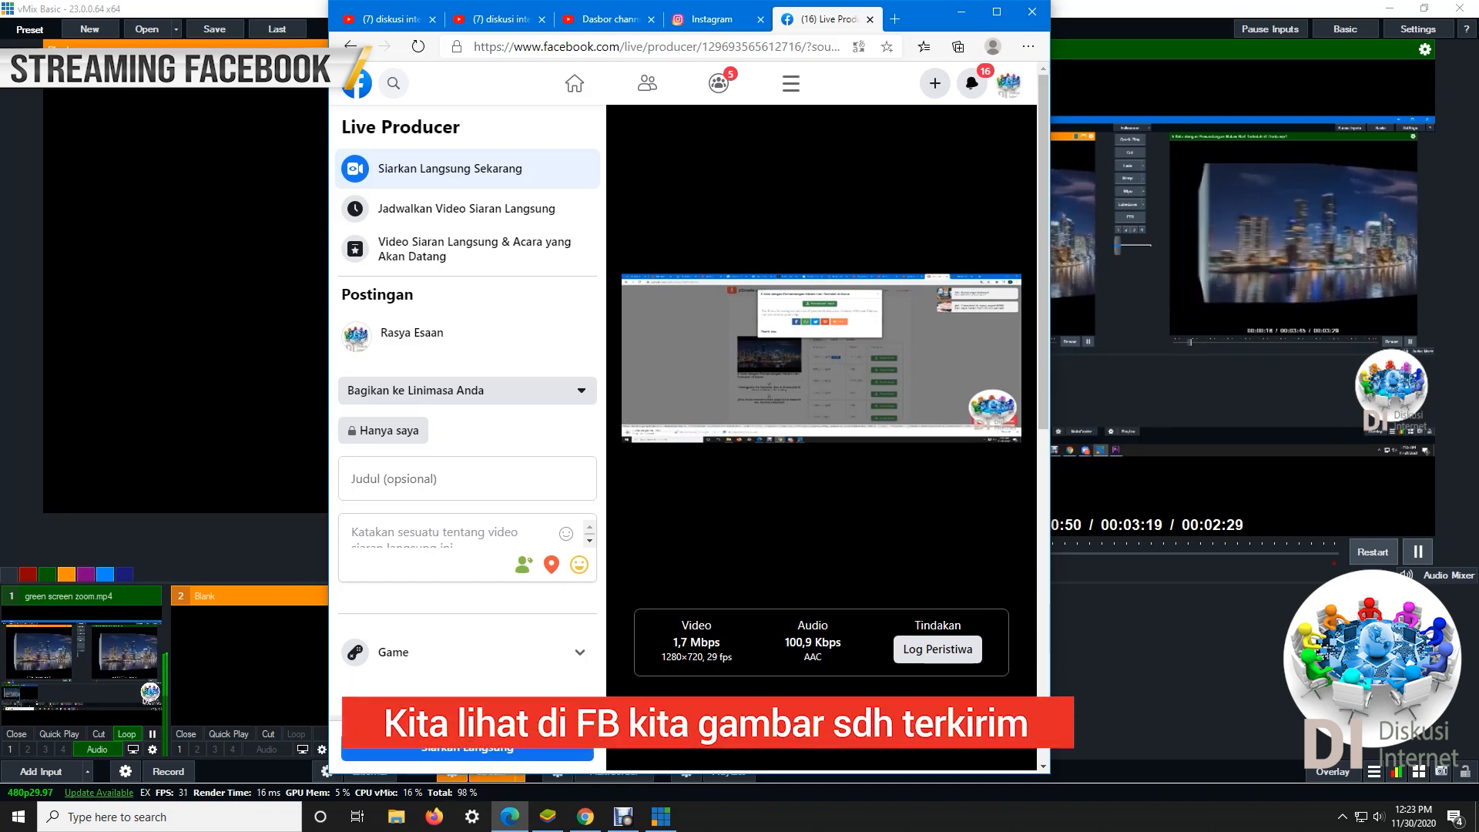
# Start going live, choose to add a title when asked, and title the broadcast "Tutorial Green screen".
pyautogui.click(467, 748)
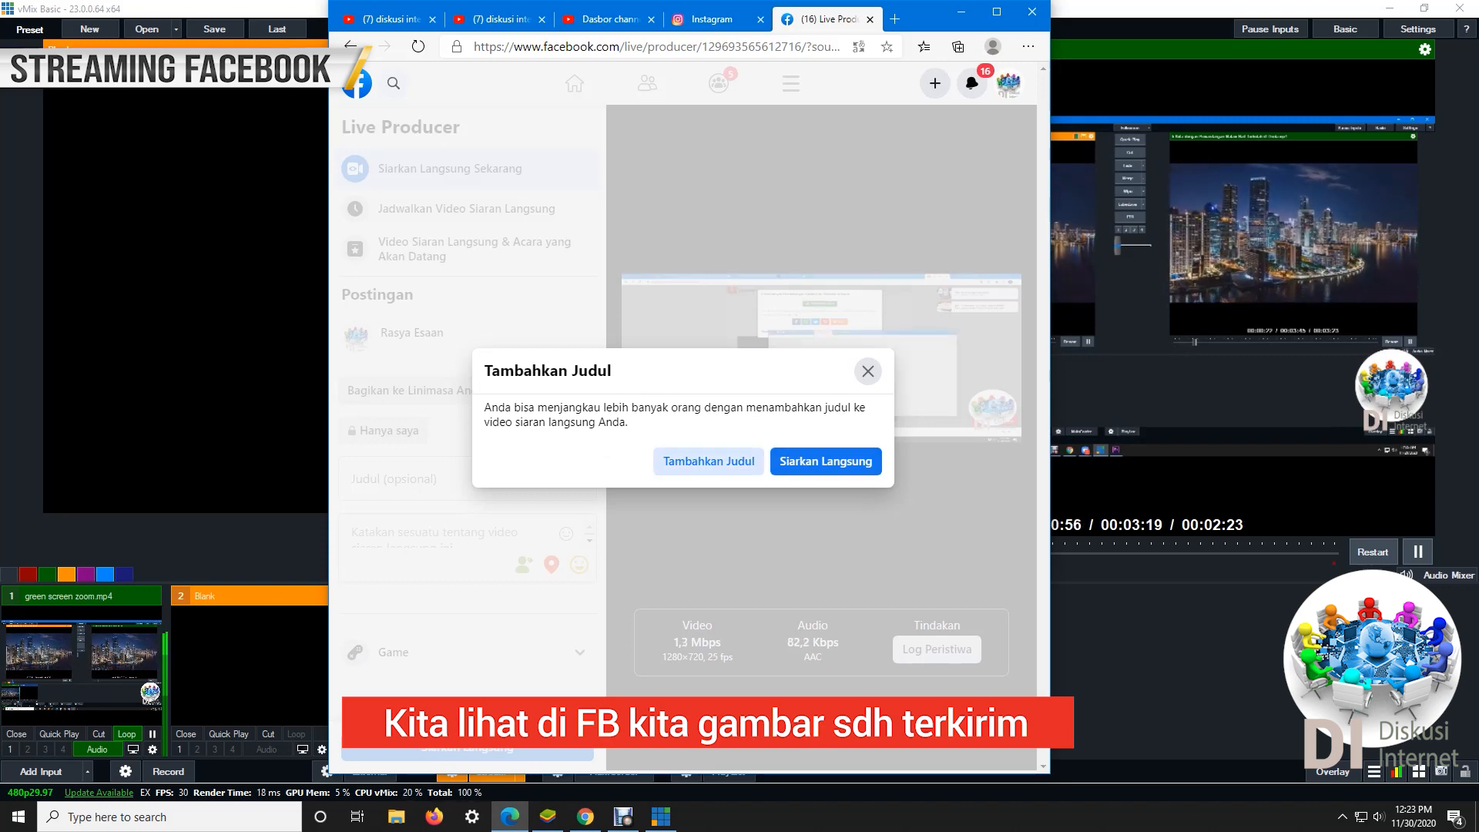
pyautogui.click(709, 461)
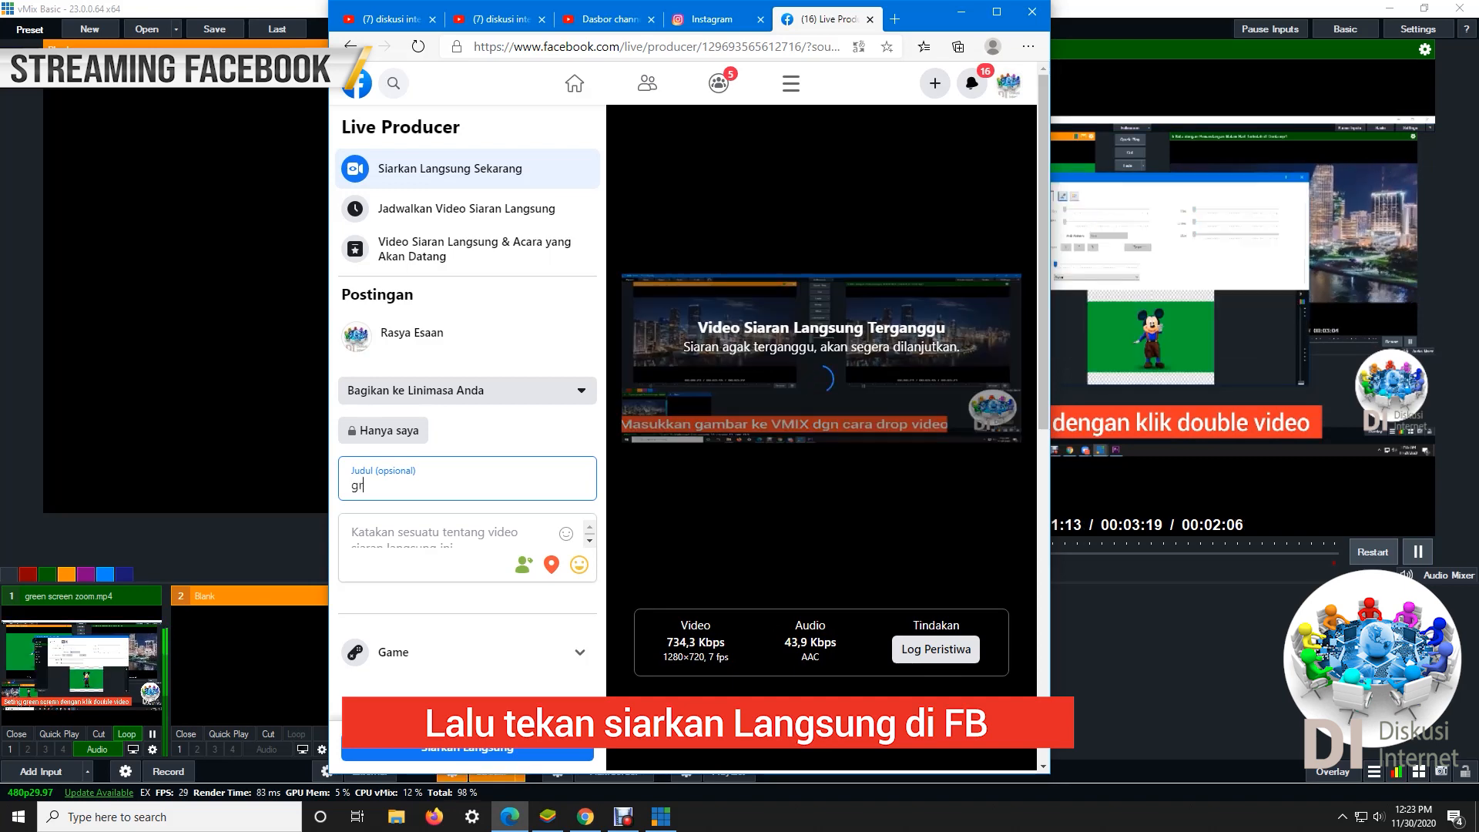
pyautogui.write('een ')
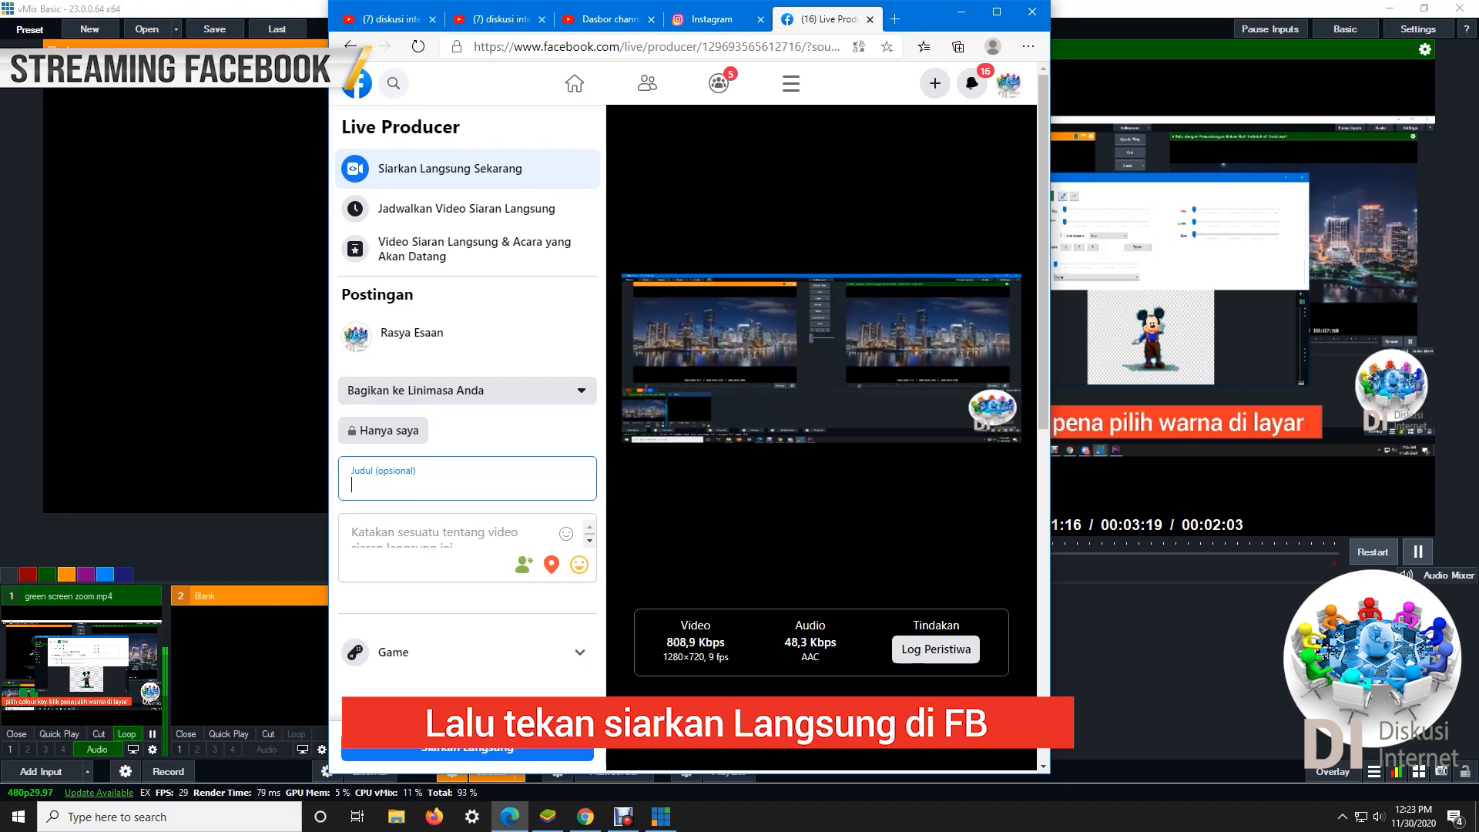
pyautogui.write('Tutorial Green screen')
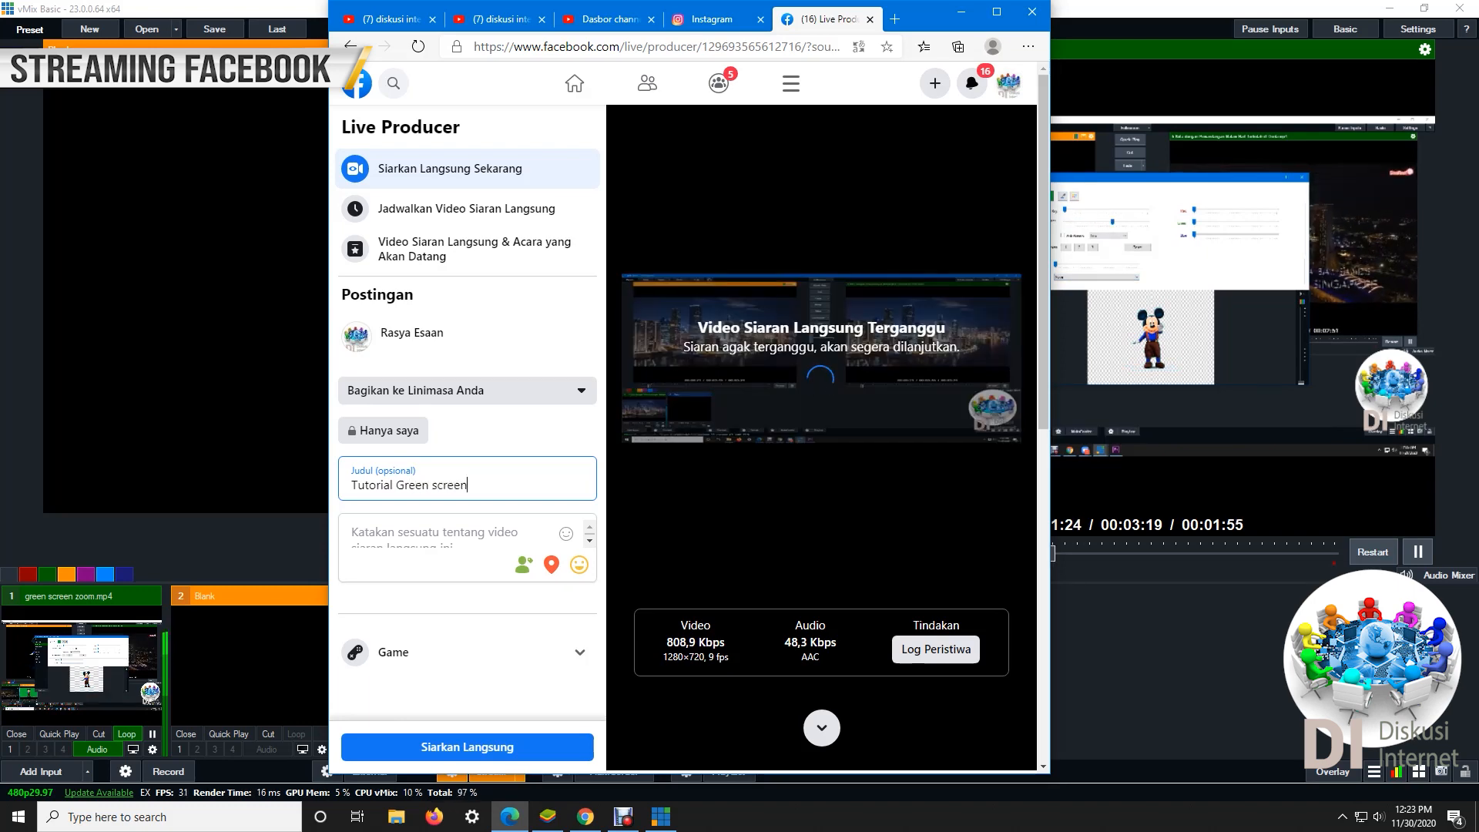
# Write the live video description "tutorial green screen di vmix".
pyautogui.click(504, 533)
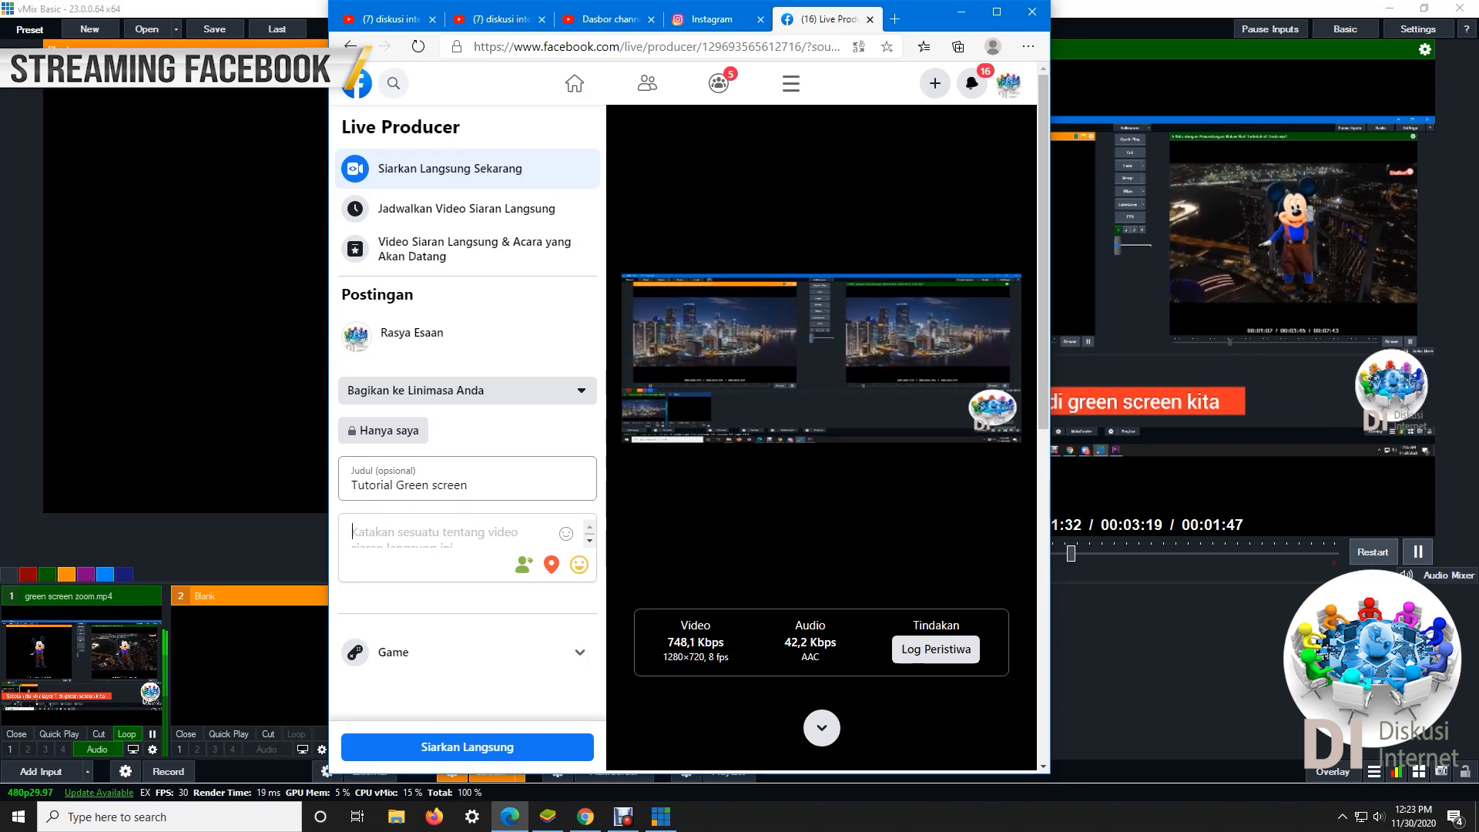
pyautogui.write('tu')
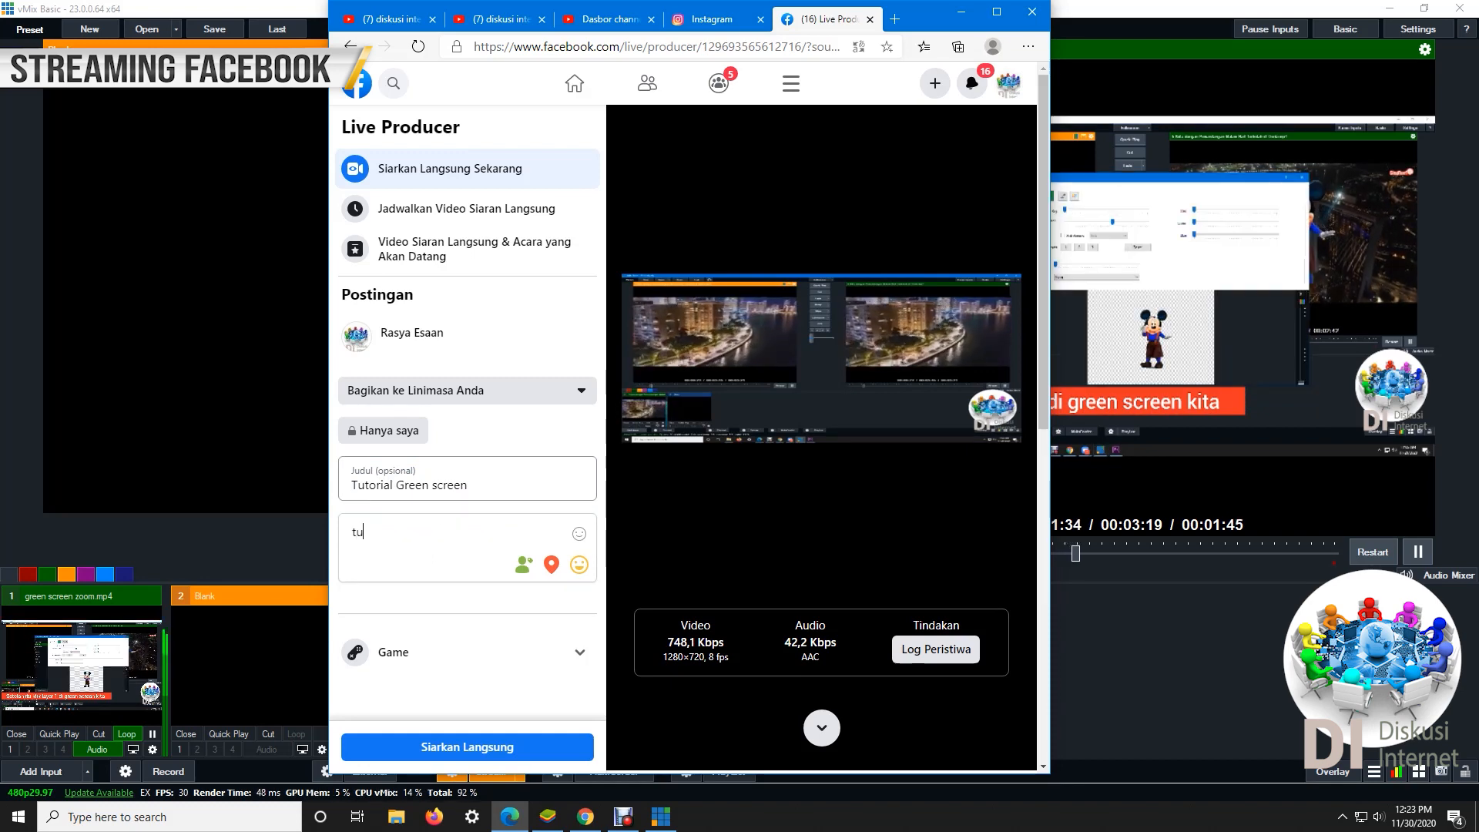
pyautogui.write('to')
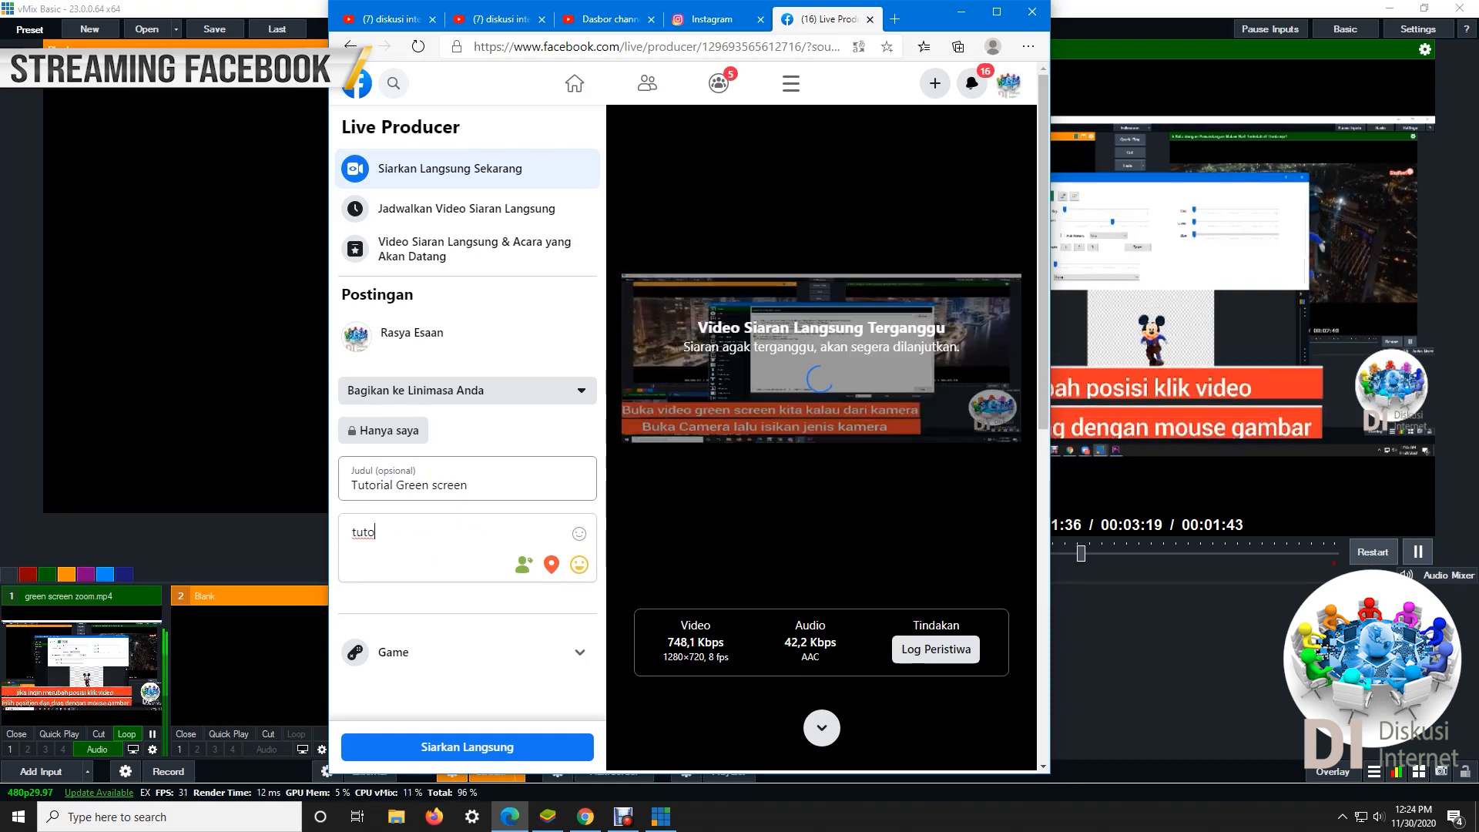
pyautogui.write('rial')
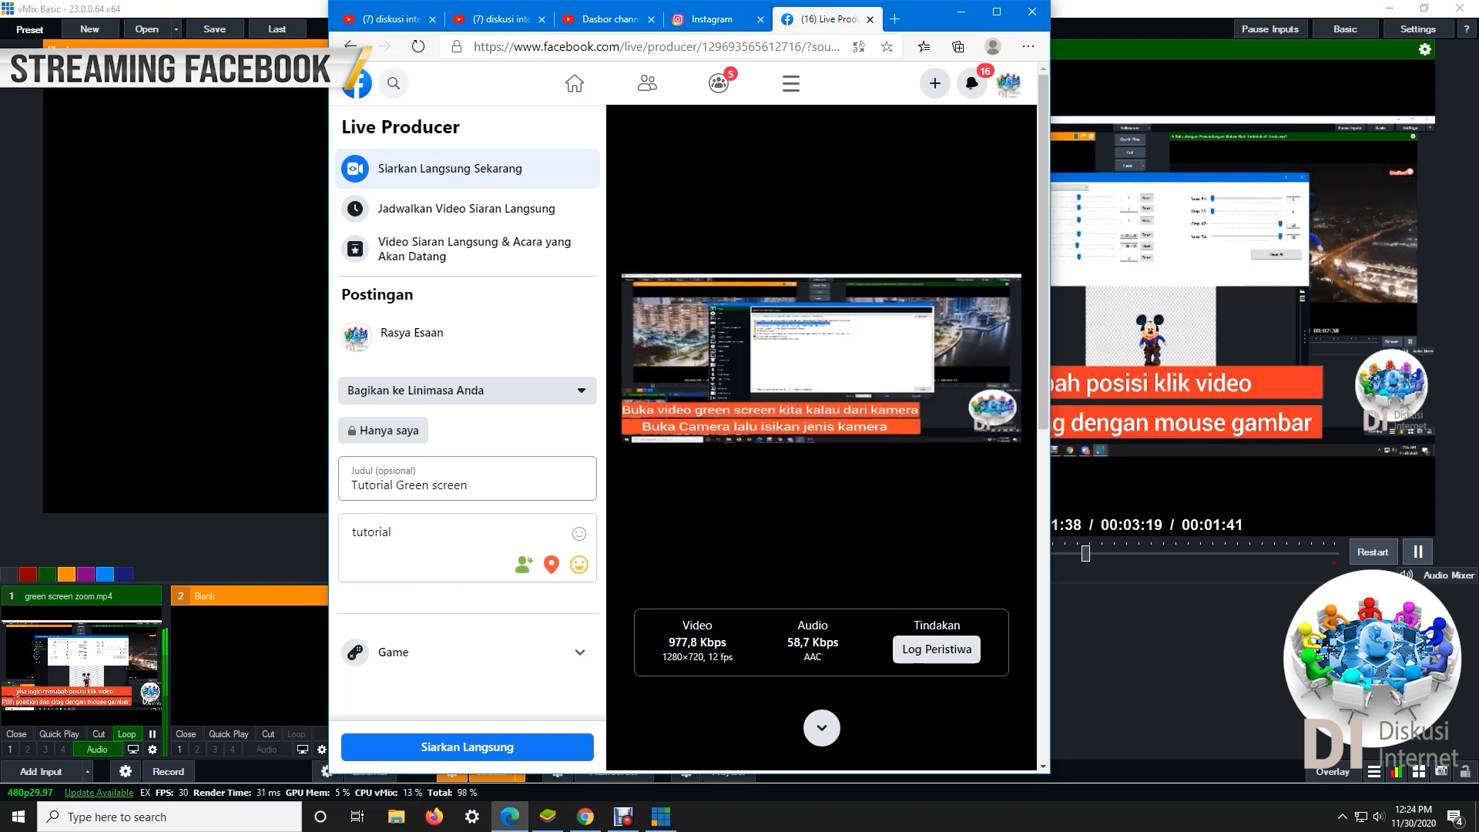
pyautogui.write(' green s')
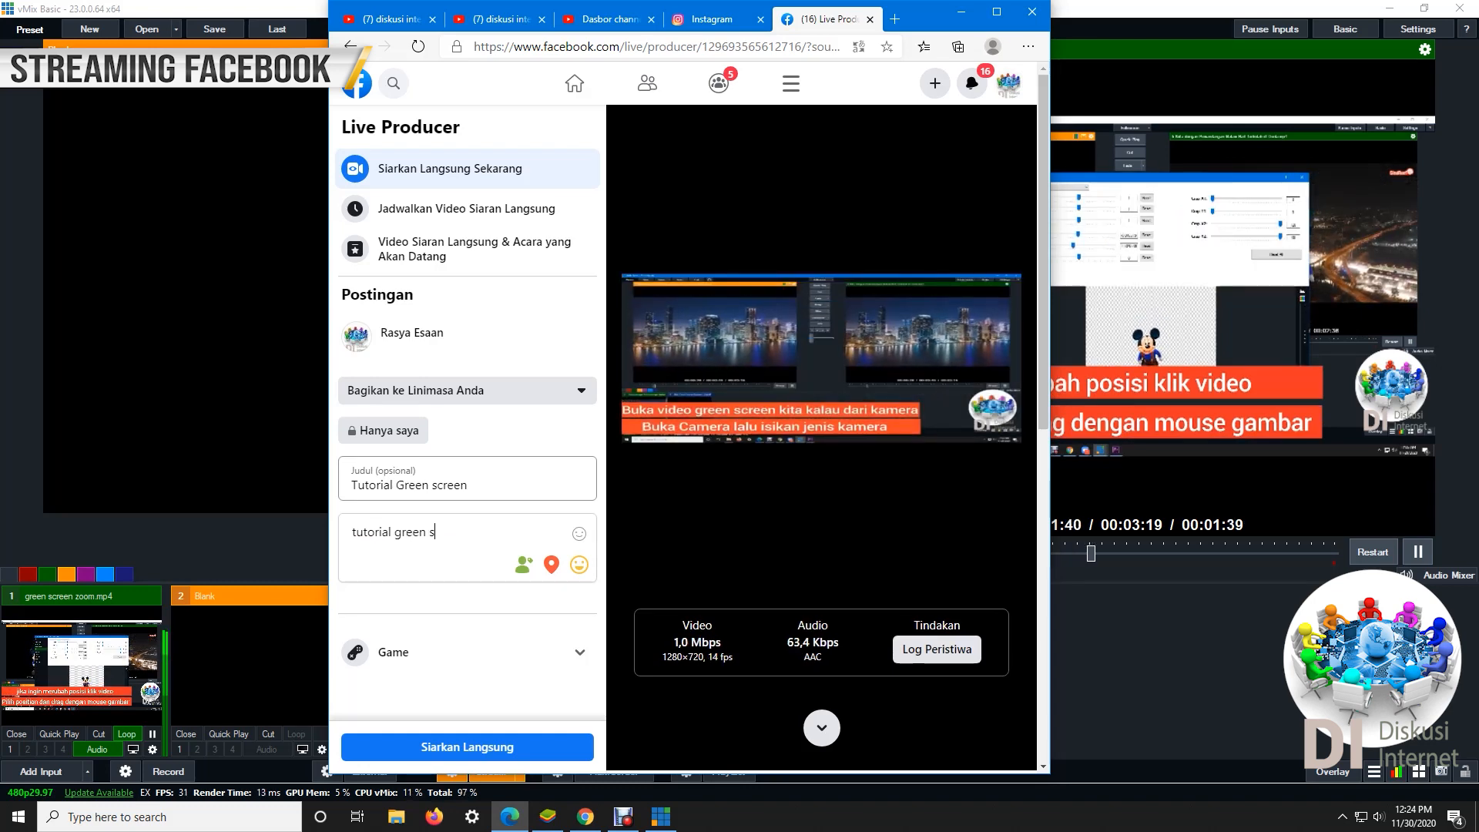
pyautogui.write('creen di vmix')
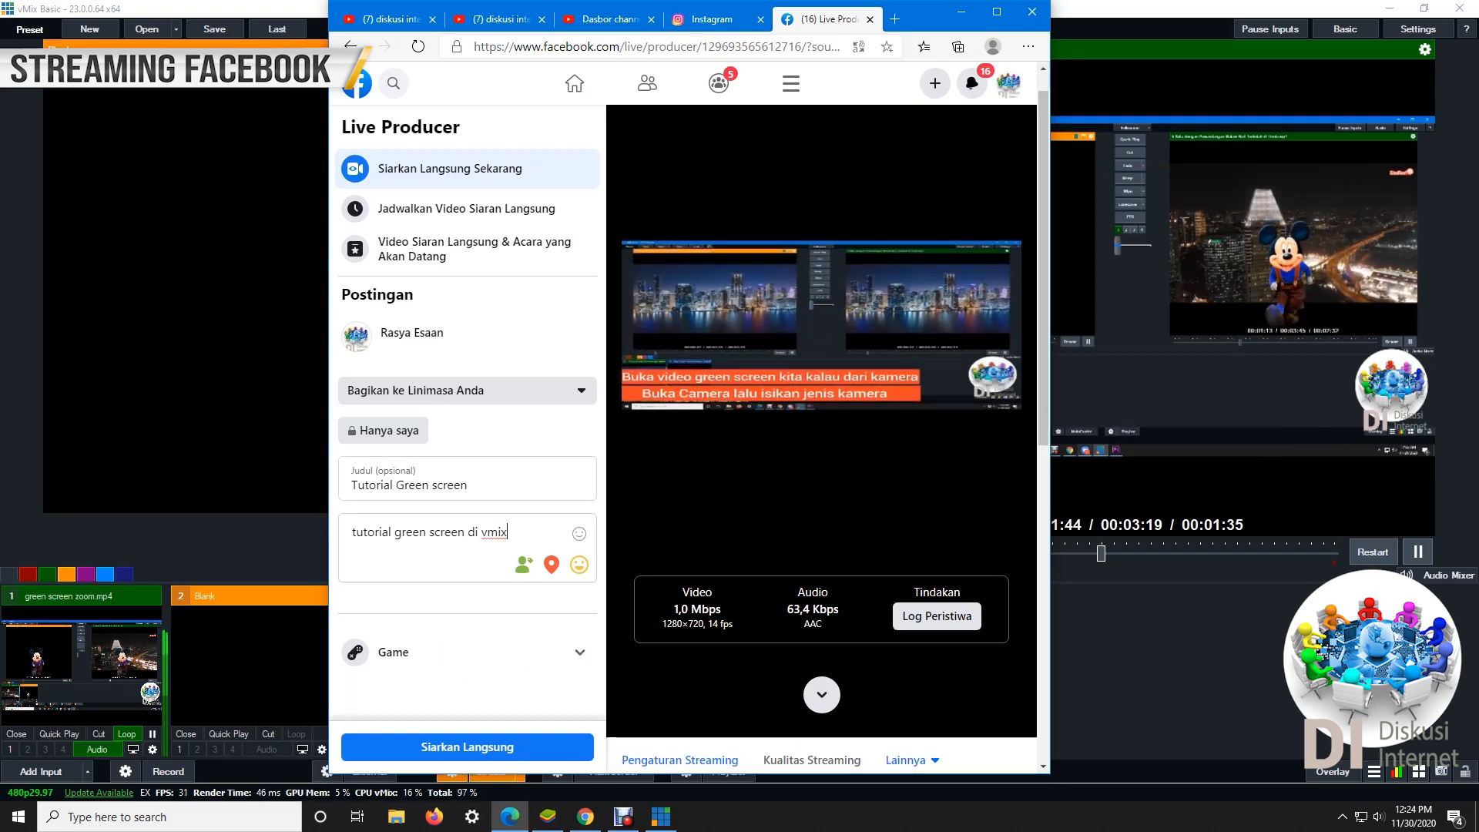
# Go live on Facebook with the titled and described broadcast.
pyautogui.click(467, 747)
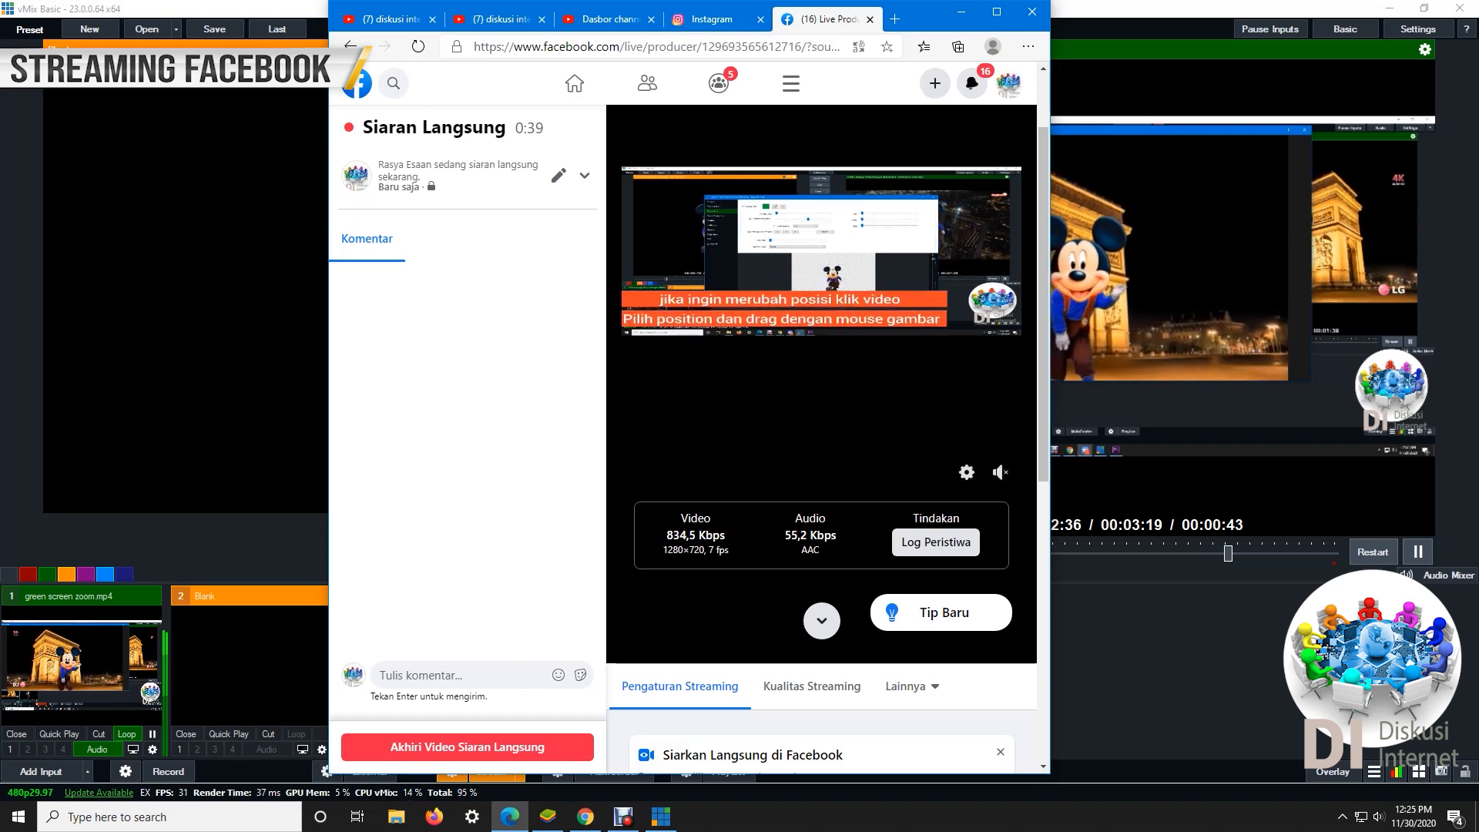
# Open facebook.com in a new browser tab, find the live post in the news feed and play it.
pyautogui.hotkey('ctrl', 't')
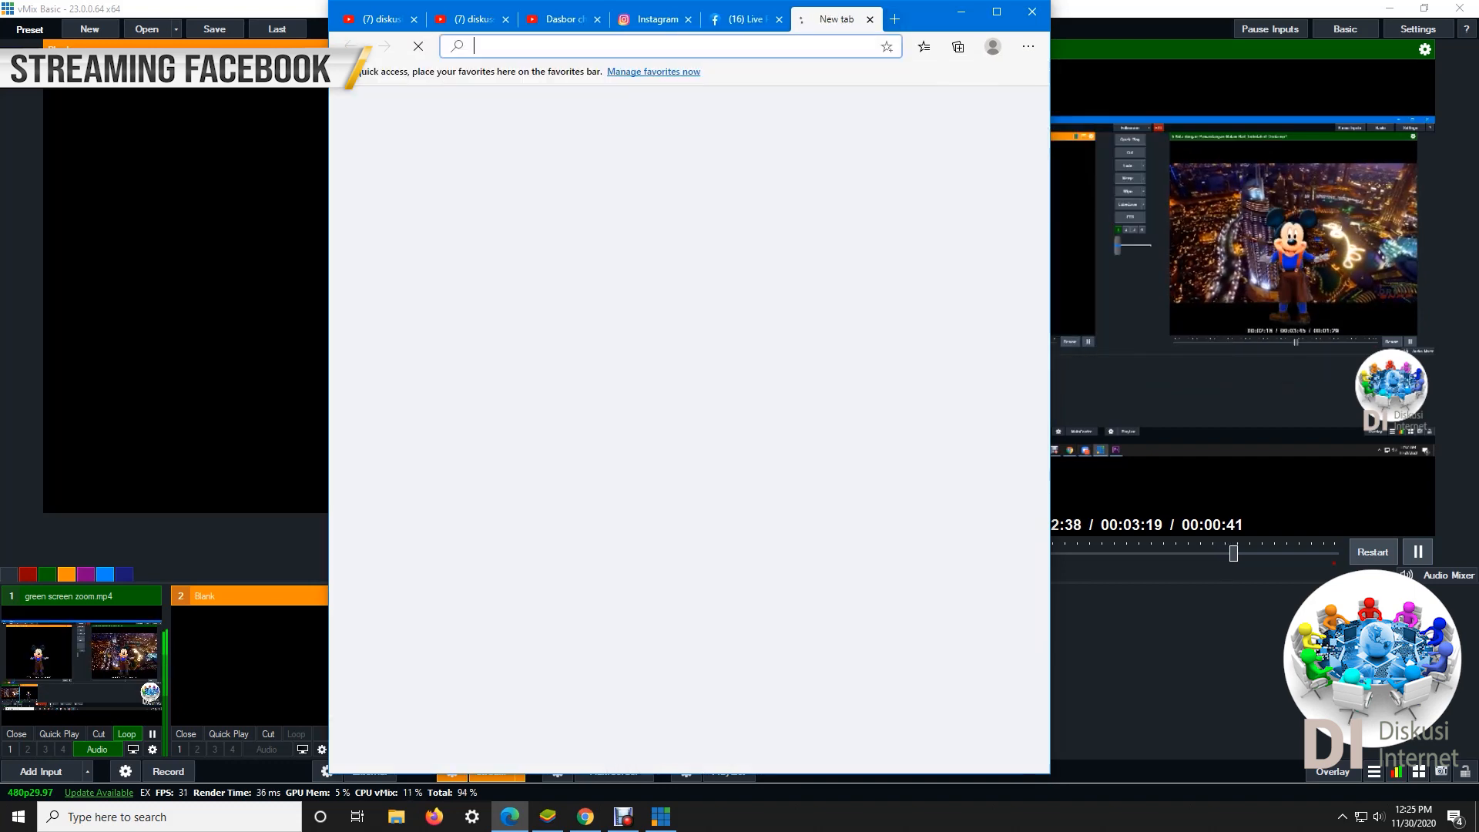
pyautogui.write('facebook.com')
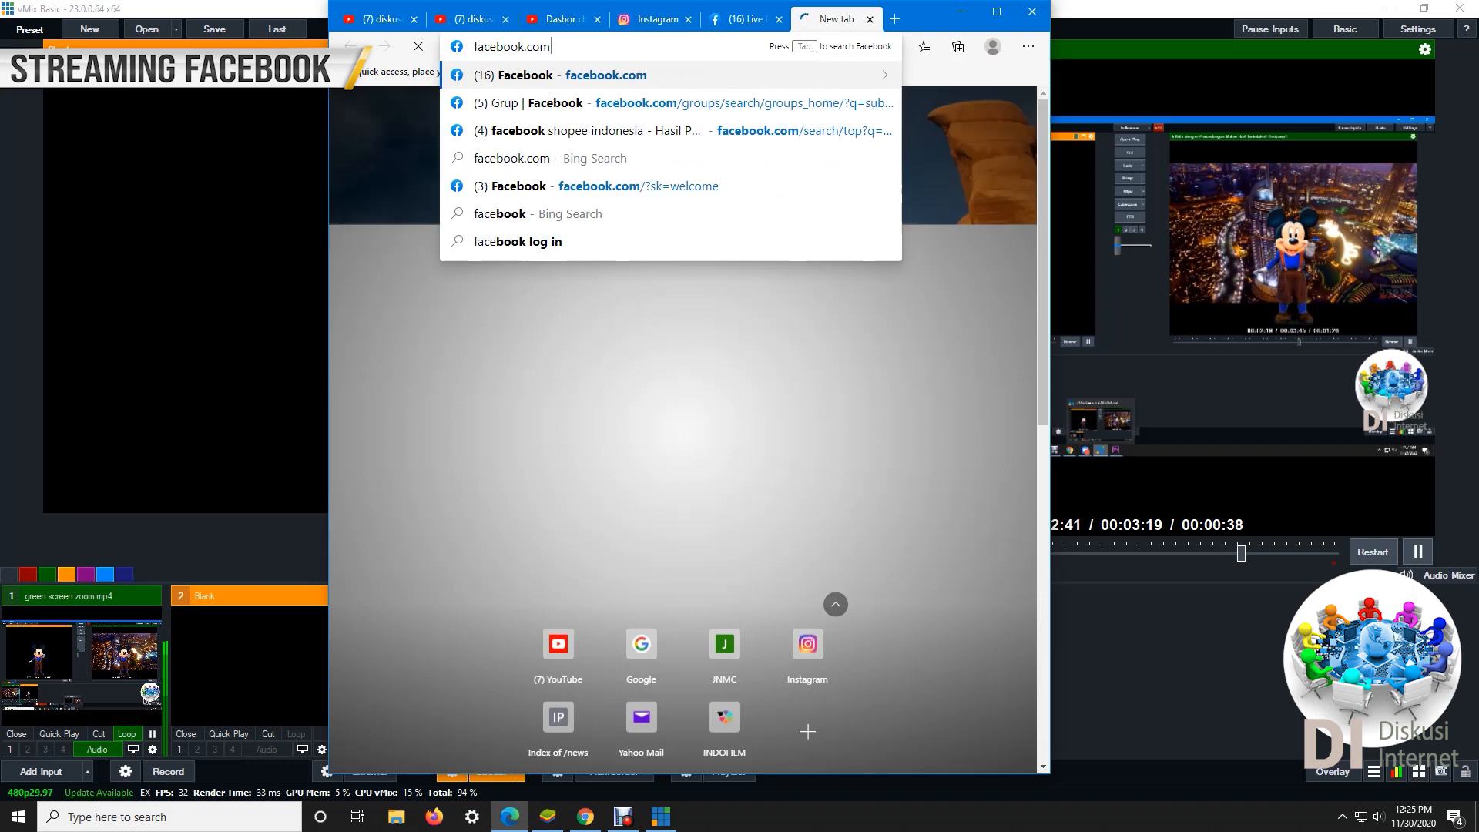
pyautogui.press('Return')
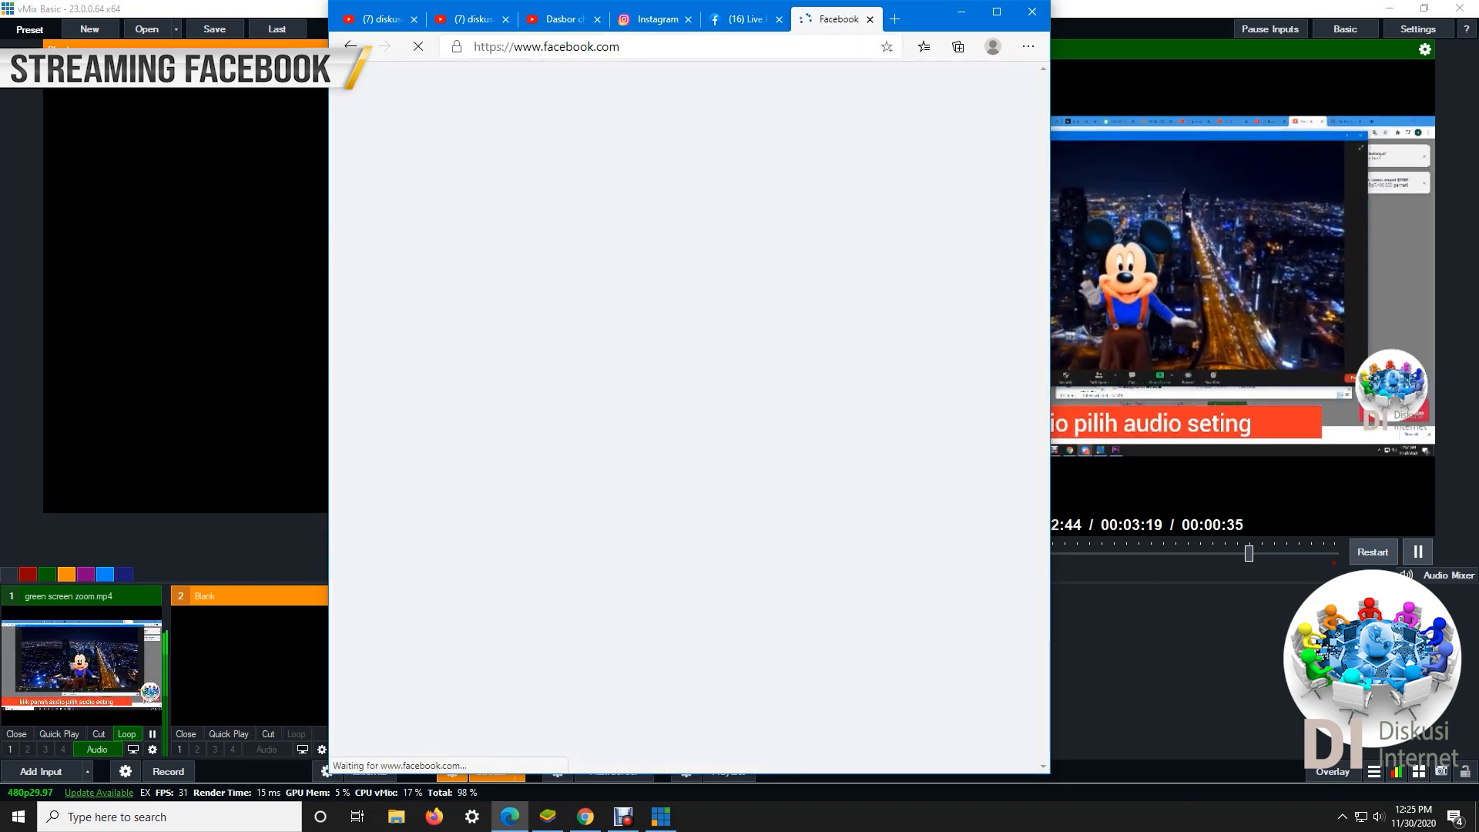
pyautogui.scroll(-3, 574, 385)
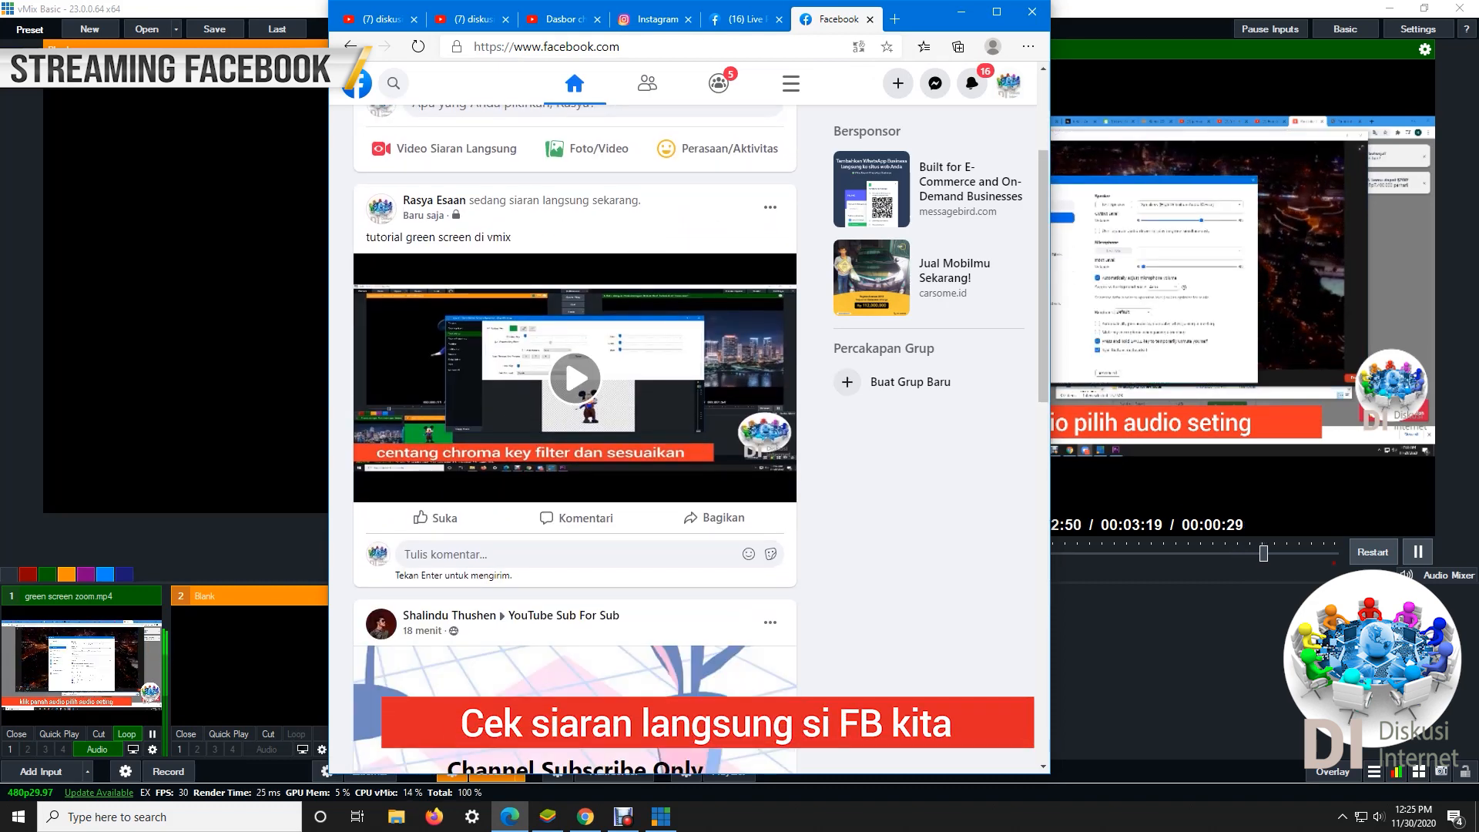
pyautogui.scroll(3, 574, 386)
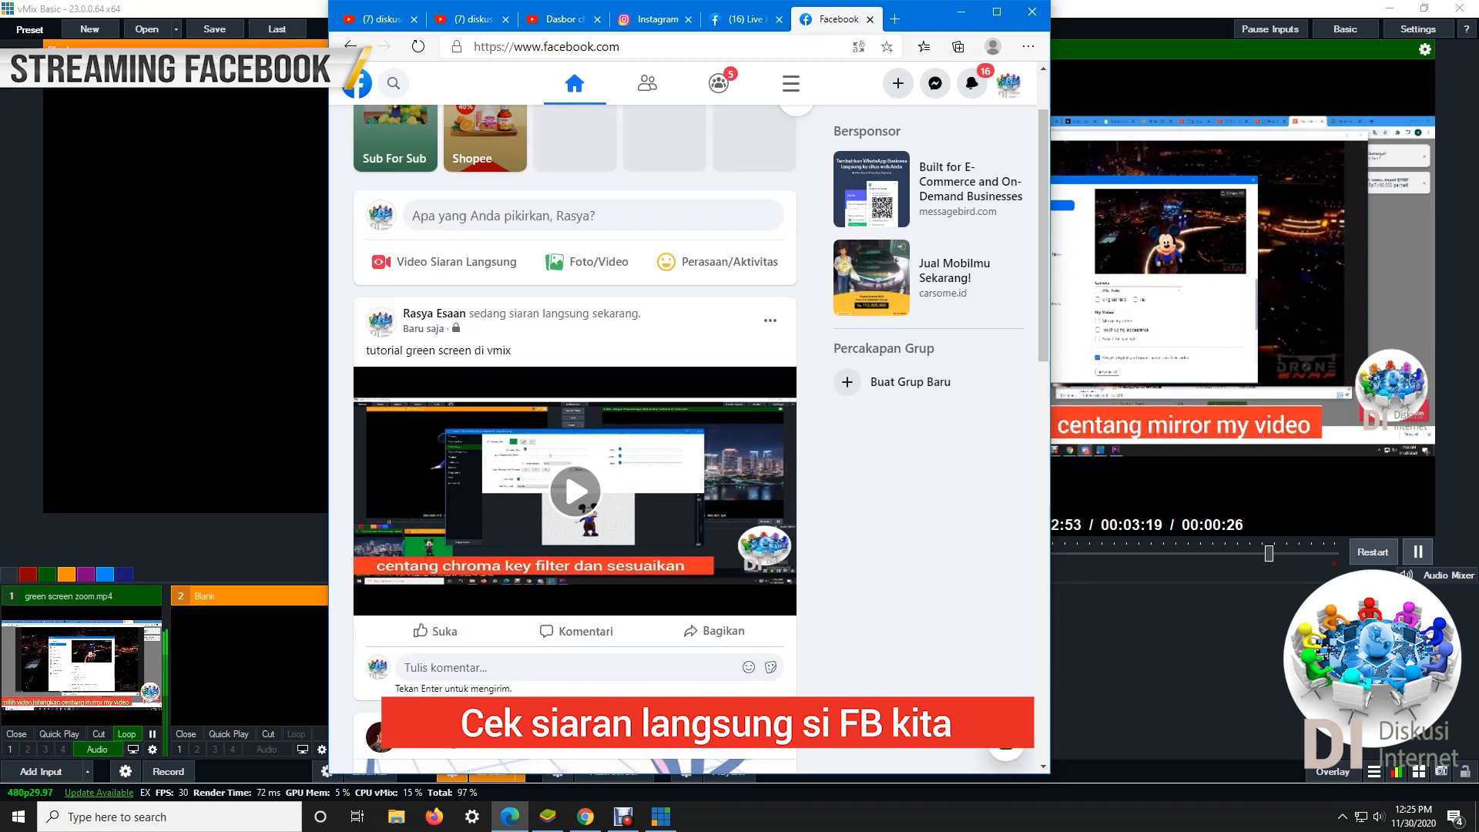
pyautogui.scroll(-3, 574, 385)
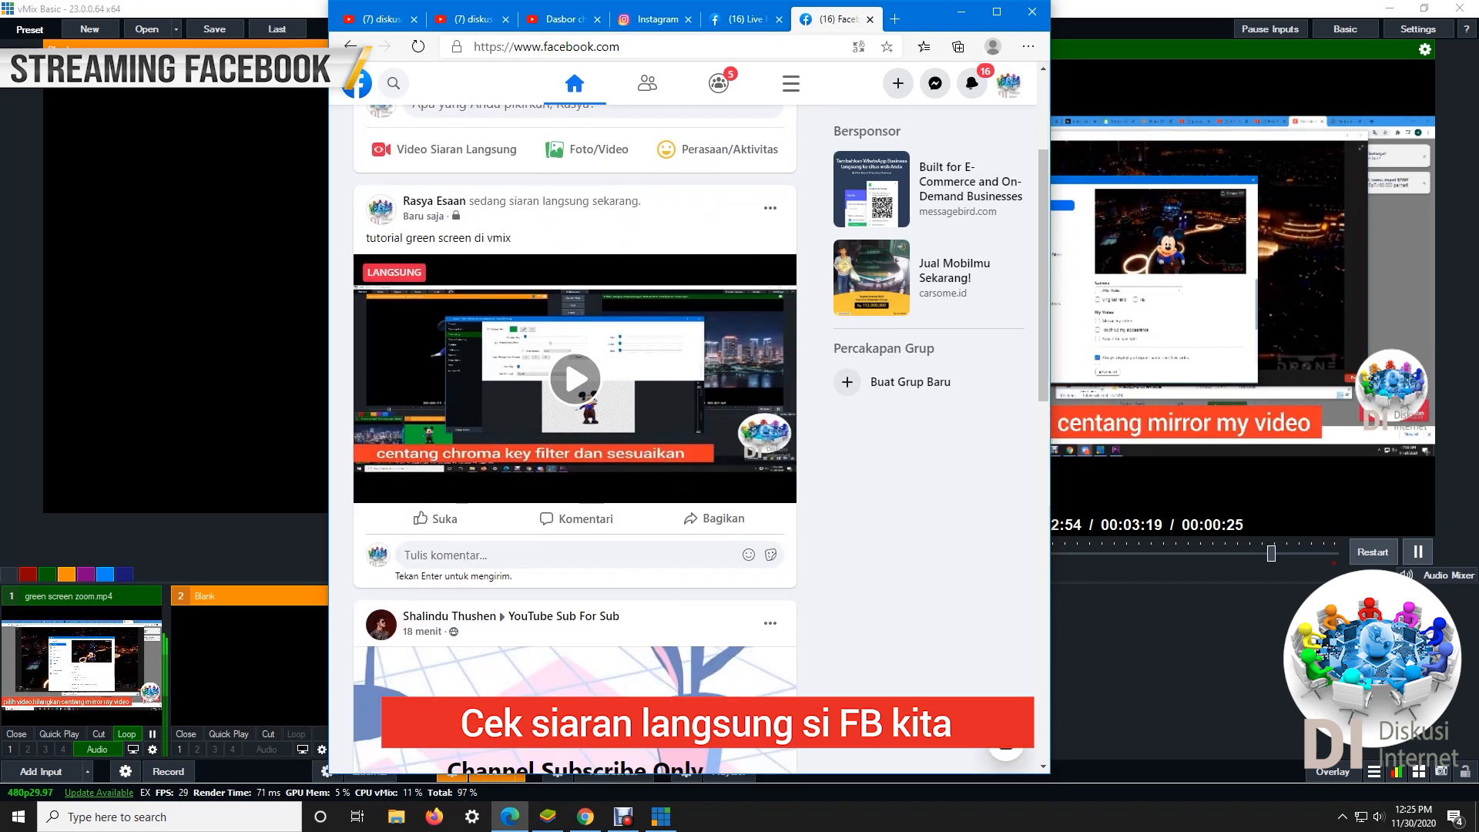
pyautogui.click(575, 378)
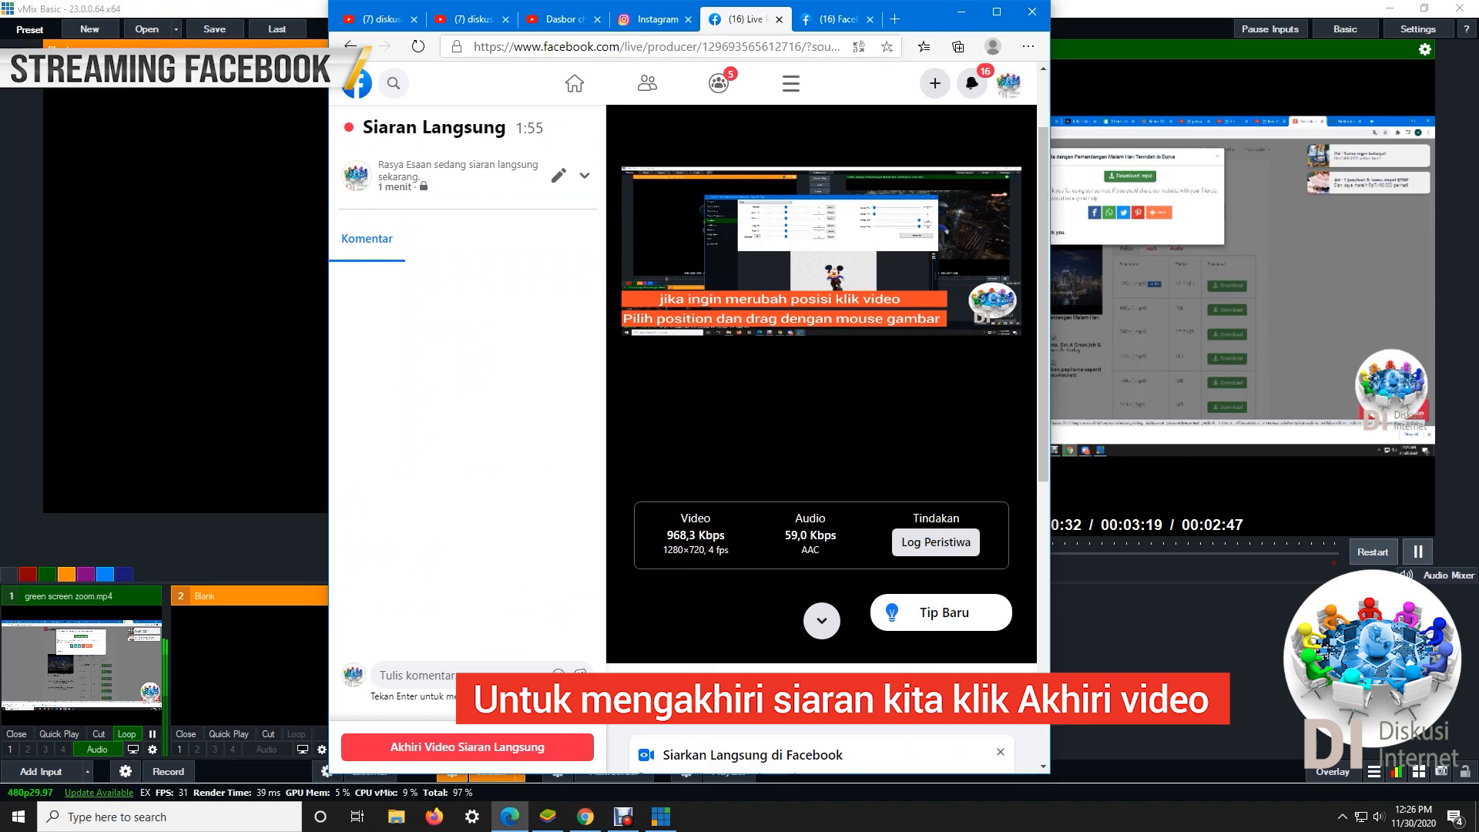
# End the live video broadcast with confirmation, and check the live post in the news feed.
pyautogui.click(467, 747)
pyautogui.click(849, 460)
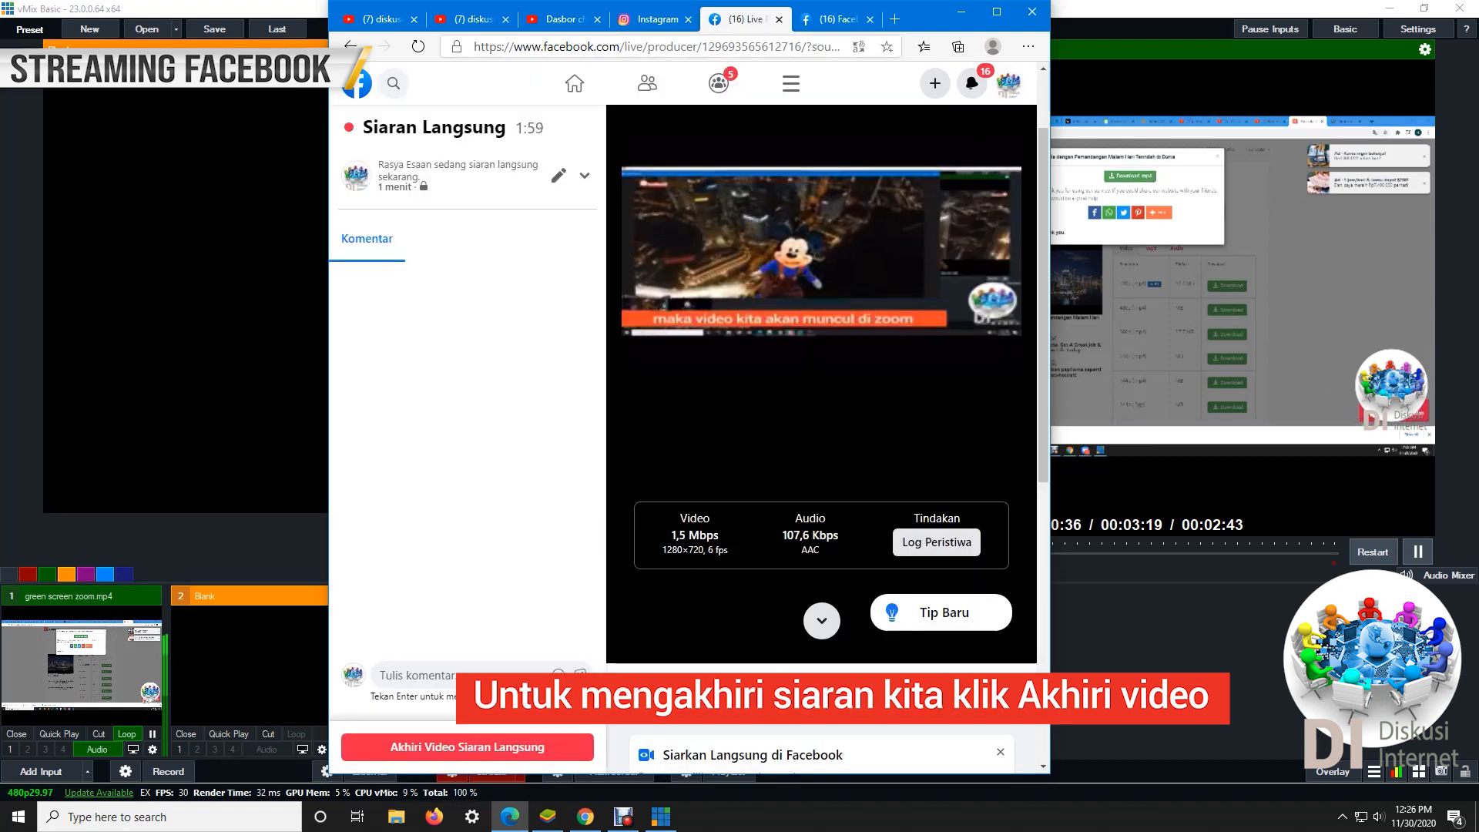
pyautogui.click(836, 19)
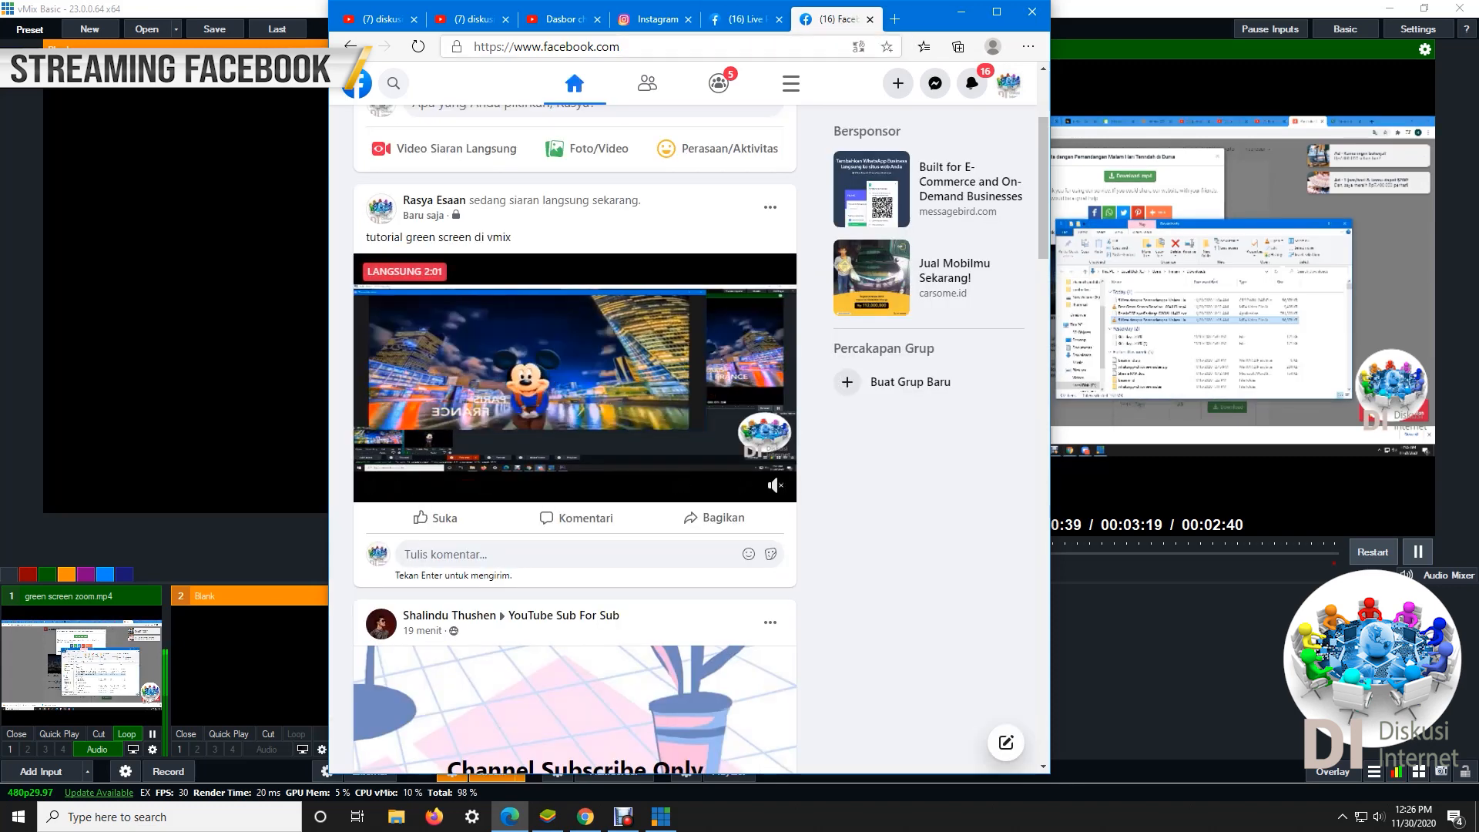
pyautogui.click(745, 18)
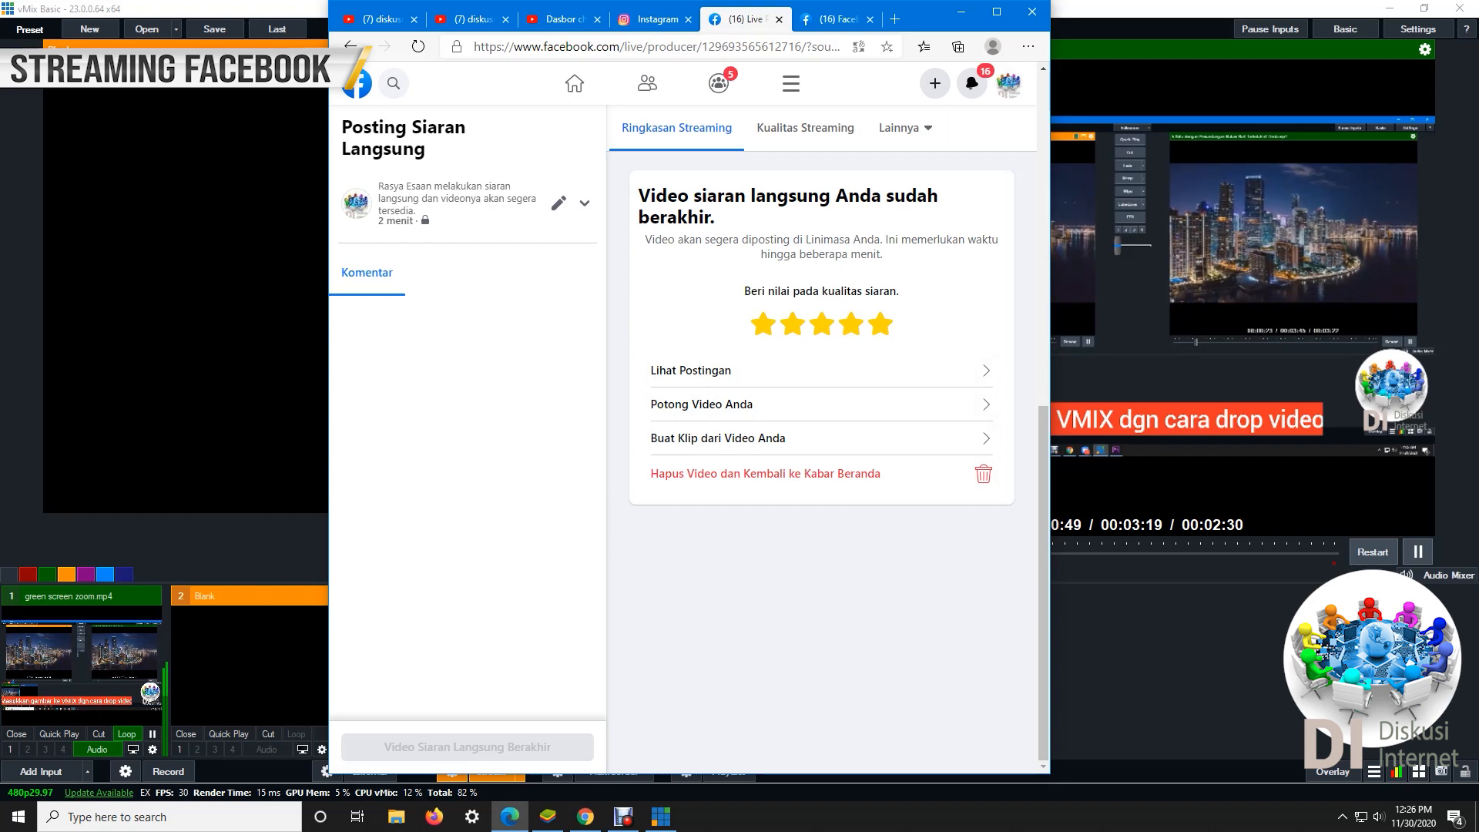
# From the Facebook home feed, open a new live video, start scheduling one from the upcoming broadcasts page, and maximize the browser window.
pyautogui.click(574, 83)
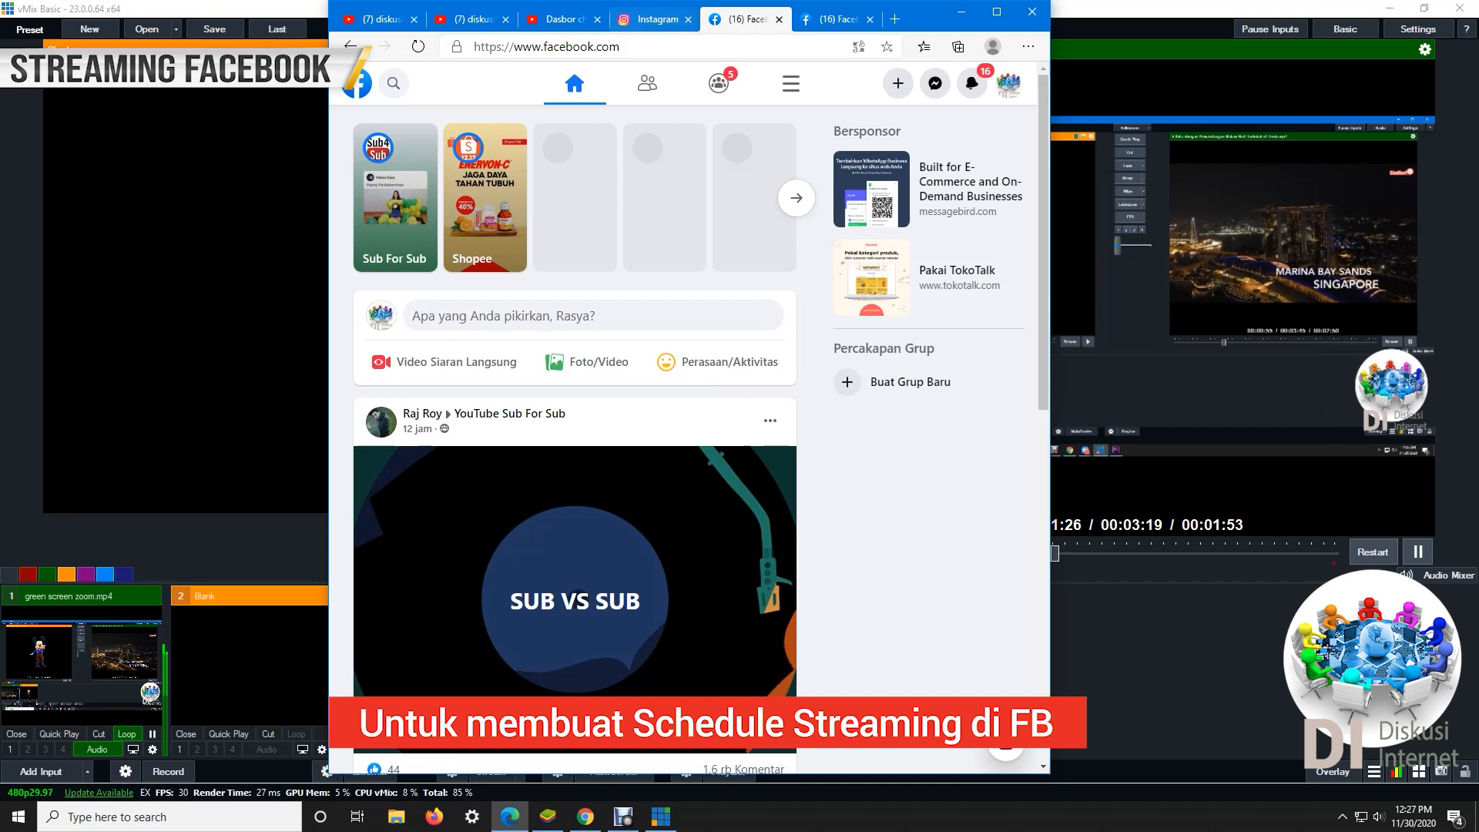
pyautogui.scroll(-2, 574, 386)
pyautogui.click(443, 253)
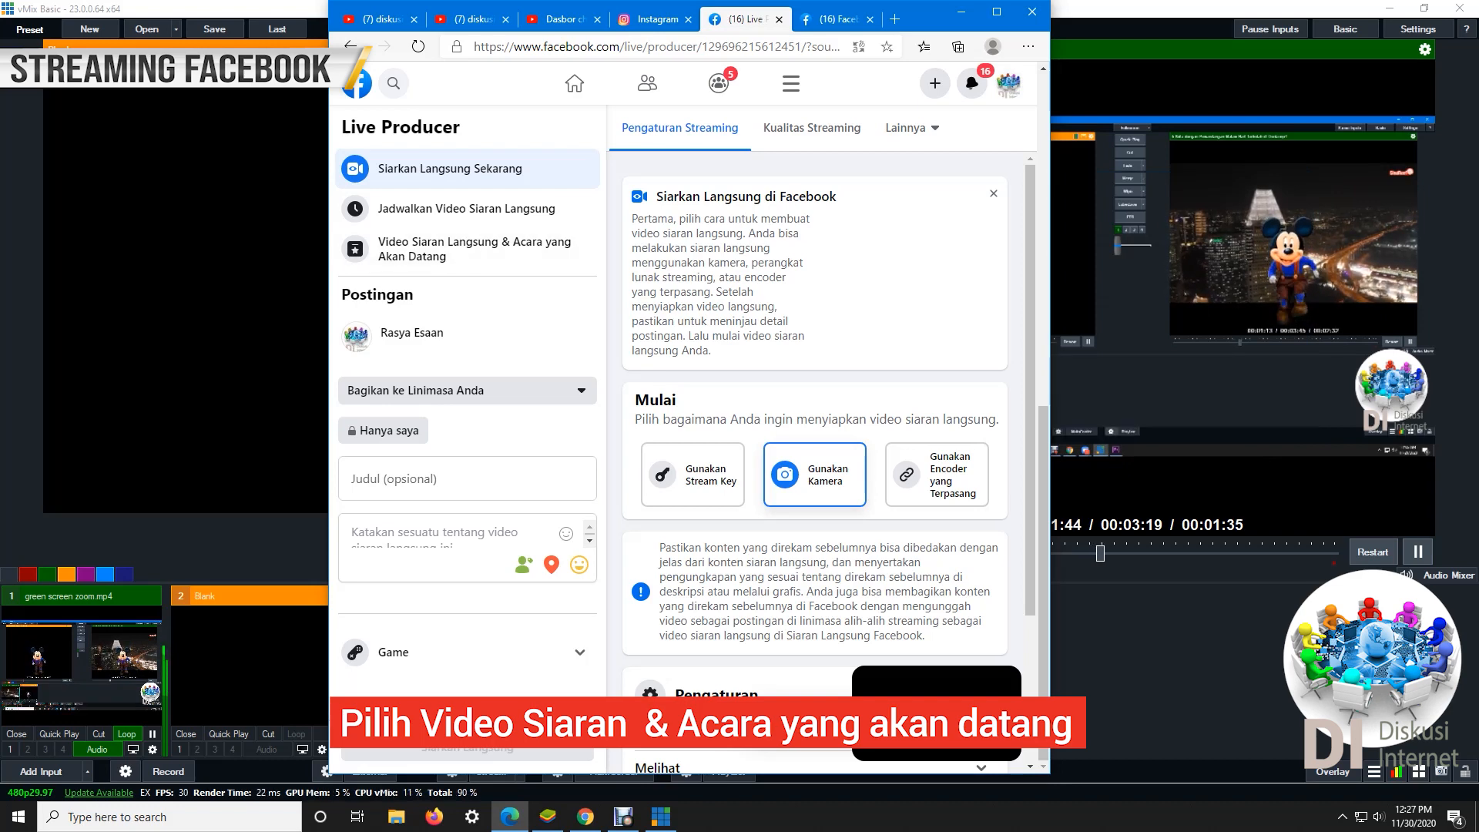
pyautogui.click(467, 249)
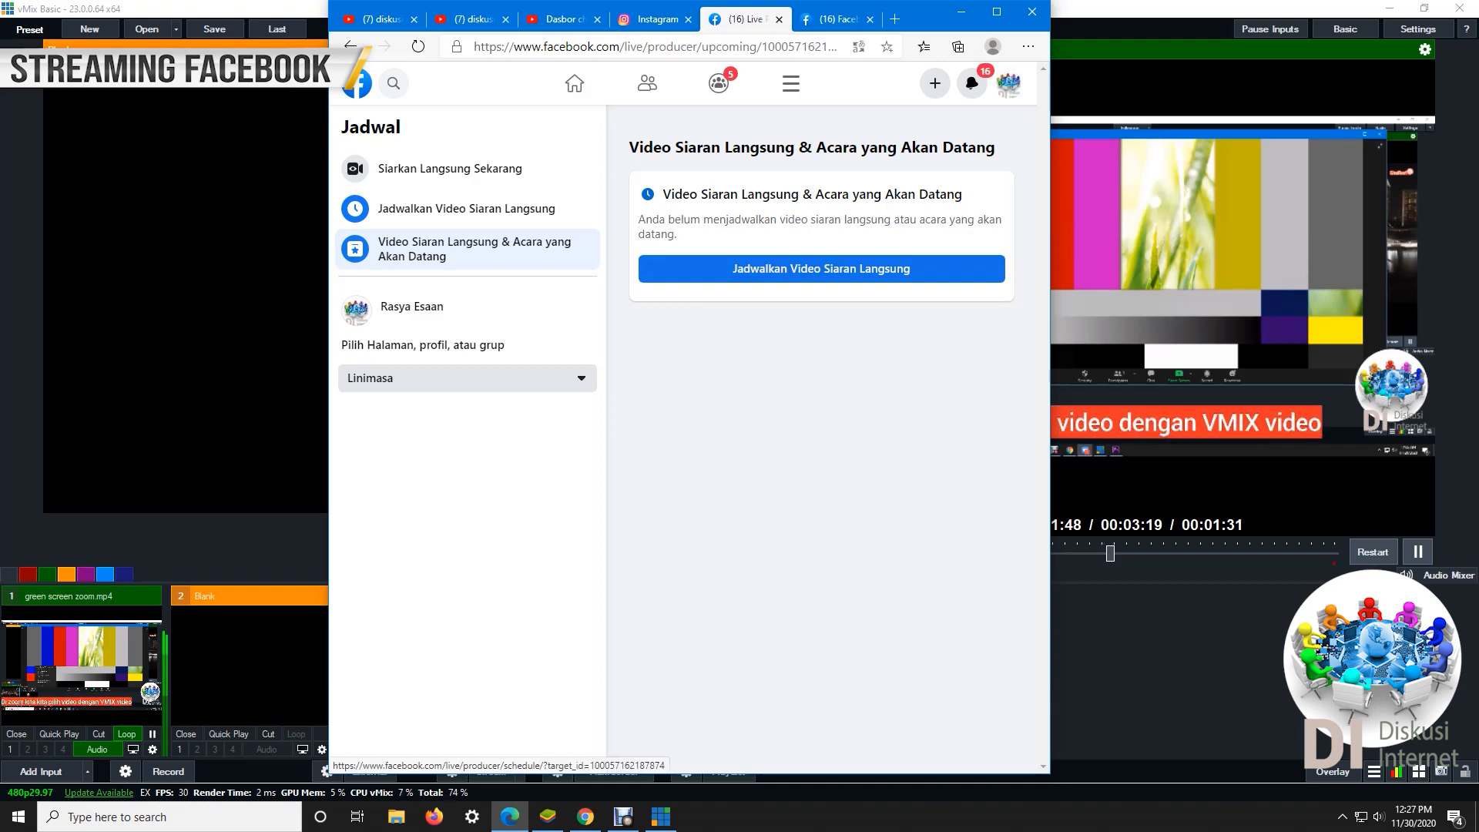
pyautogui.click(822, 268)
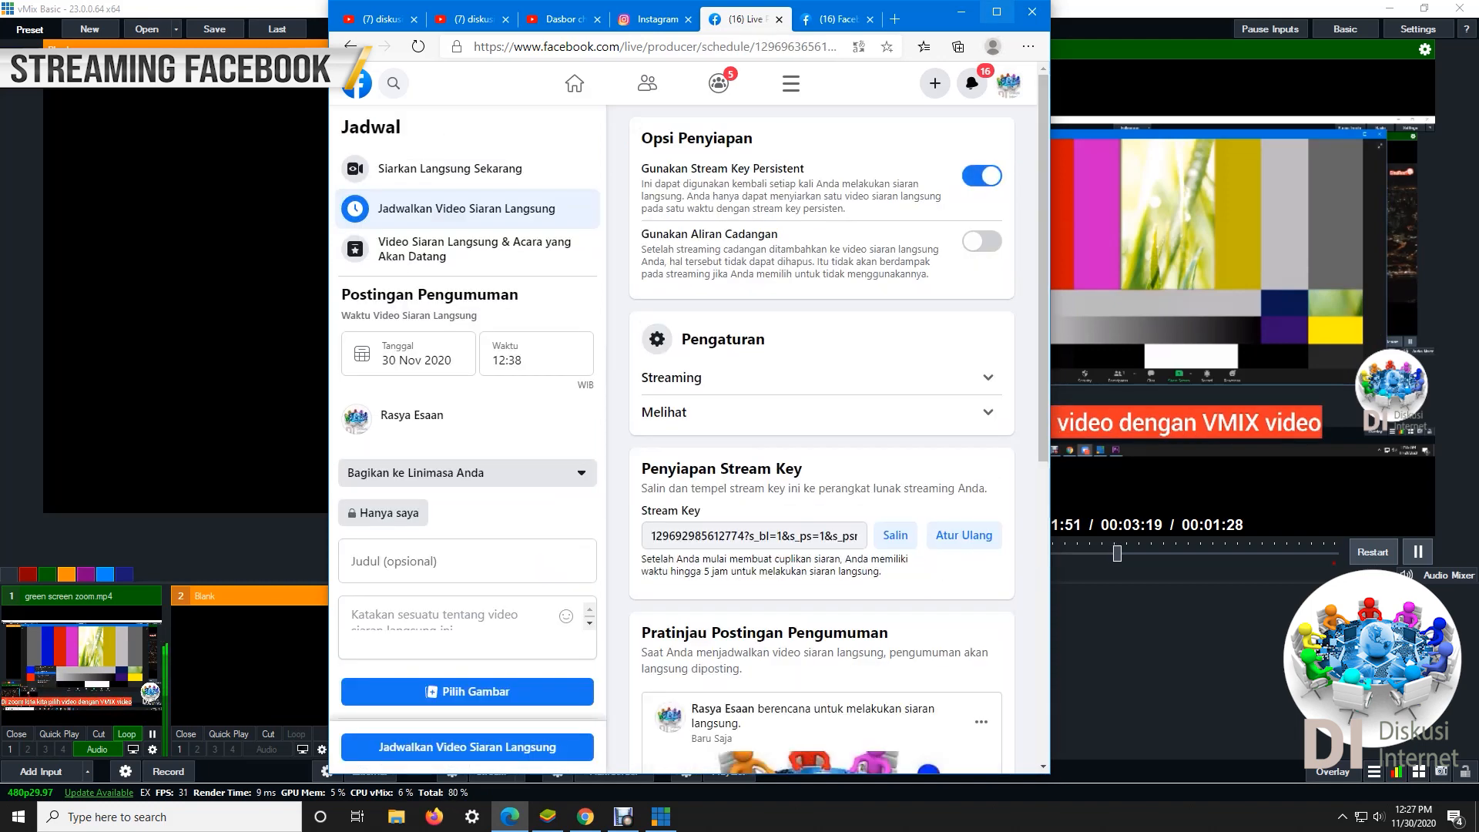
pyautogui.click(996, 12)
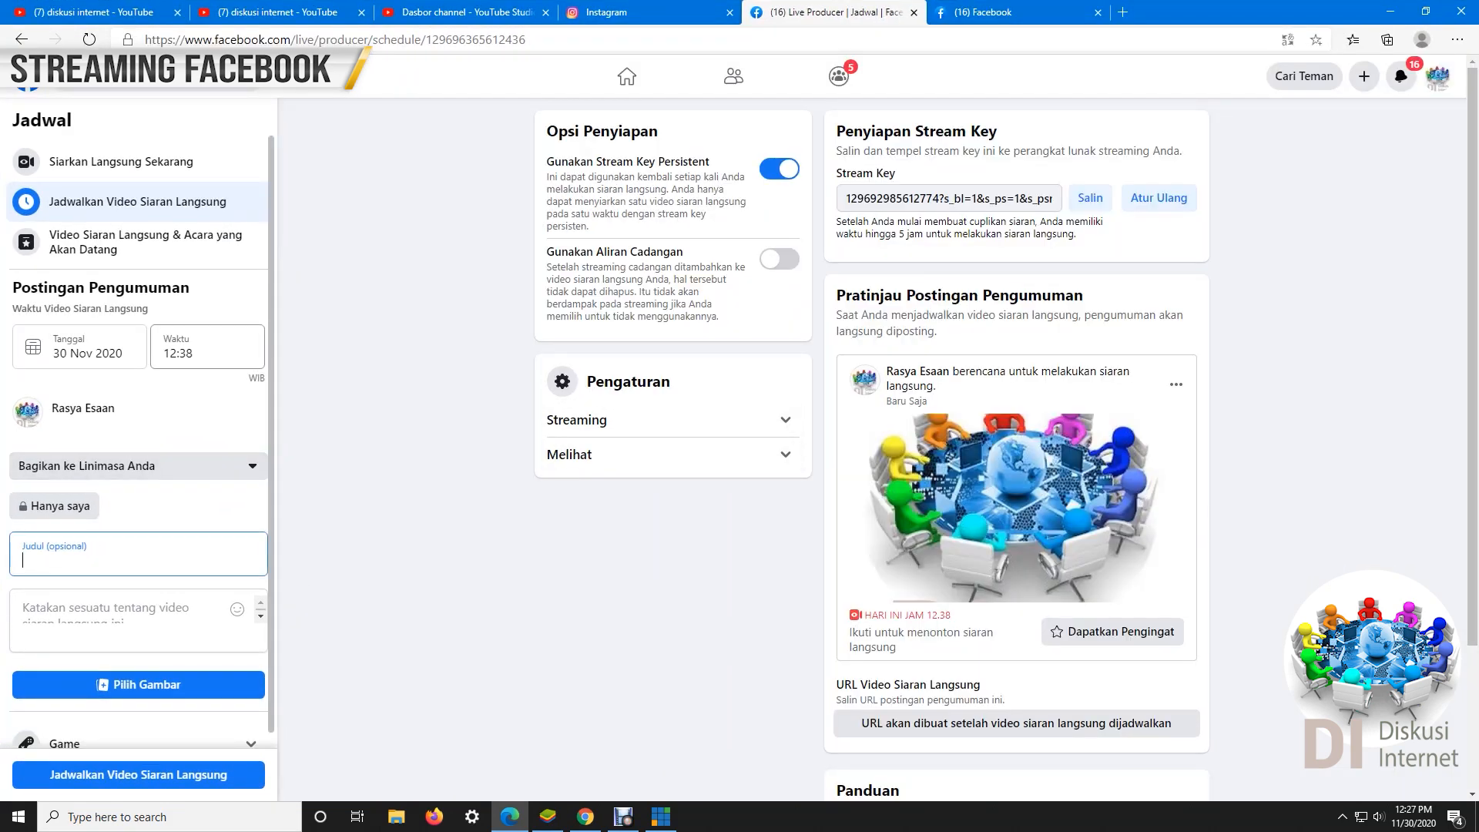
# Set the scheduled broadcast's start time to 12:30.
pyautogui.click(206, 353)
pyautogui.scroll(-10, 207, 493)
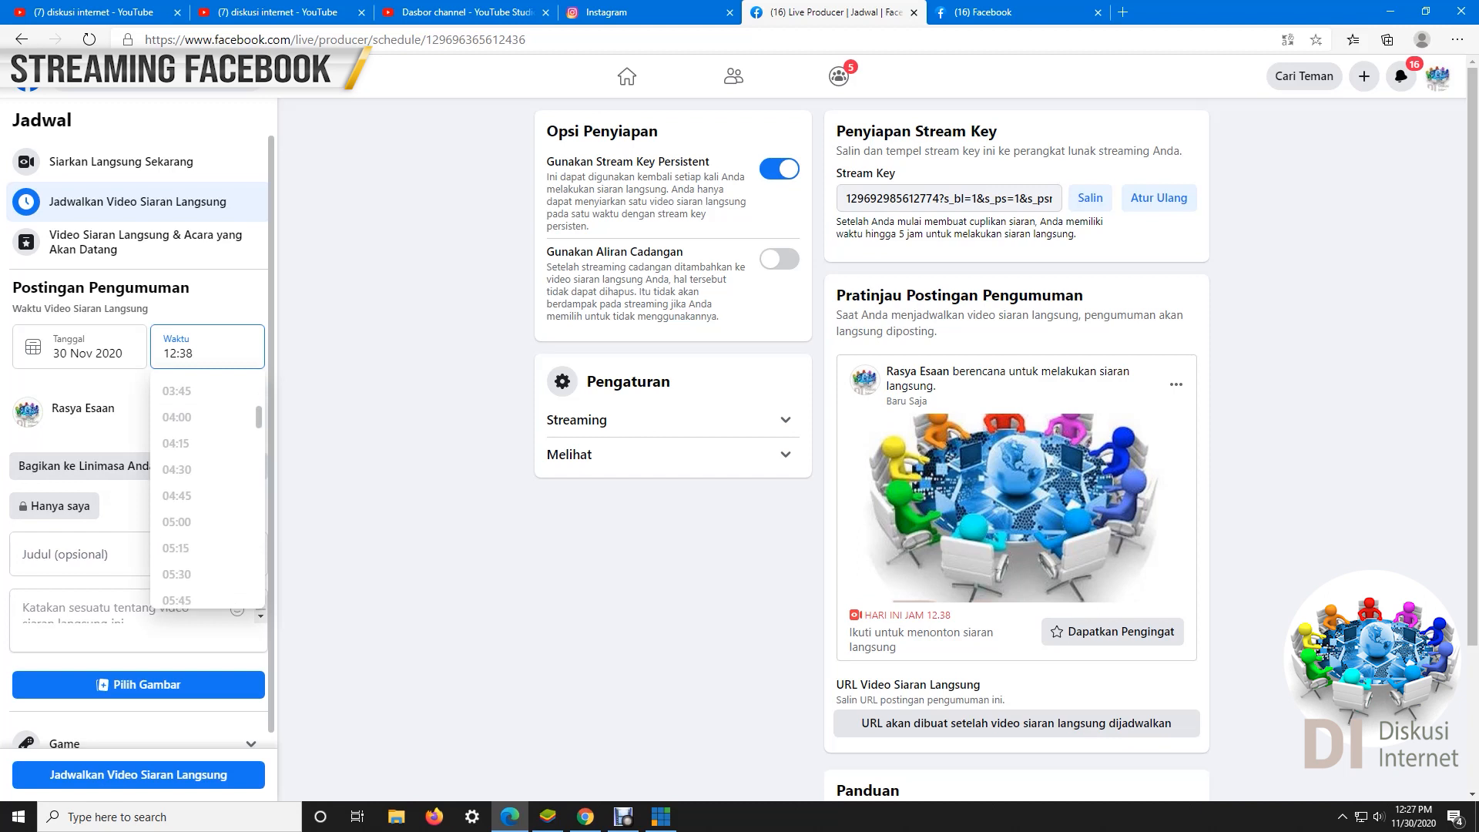
pyautogui.scroll(-6, 207, 493)
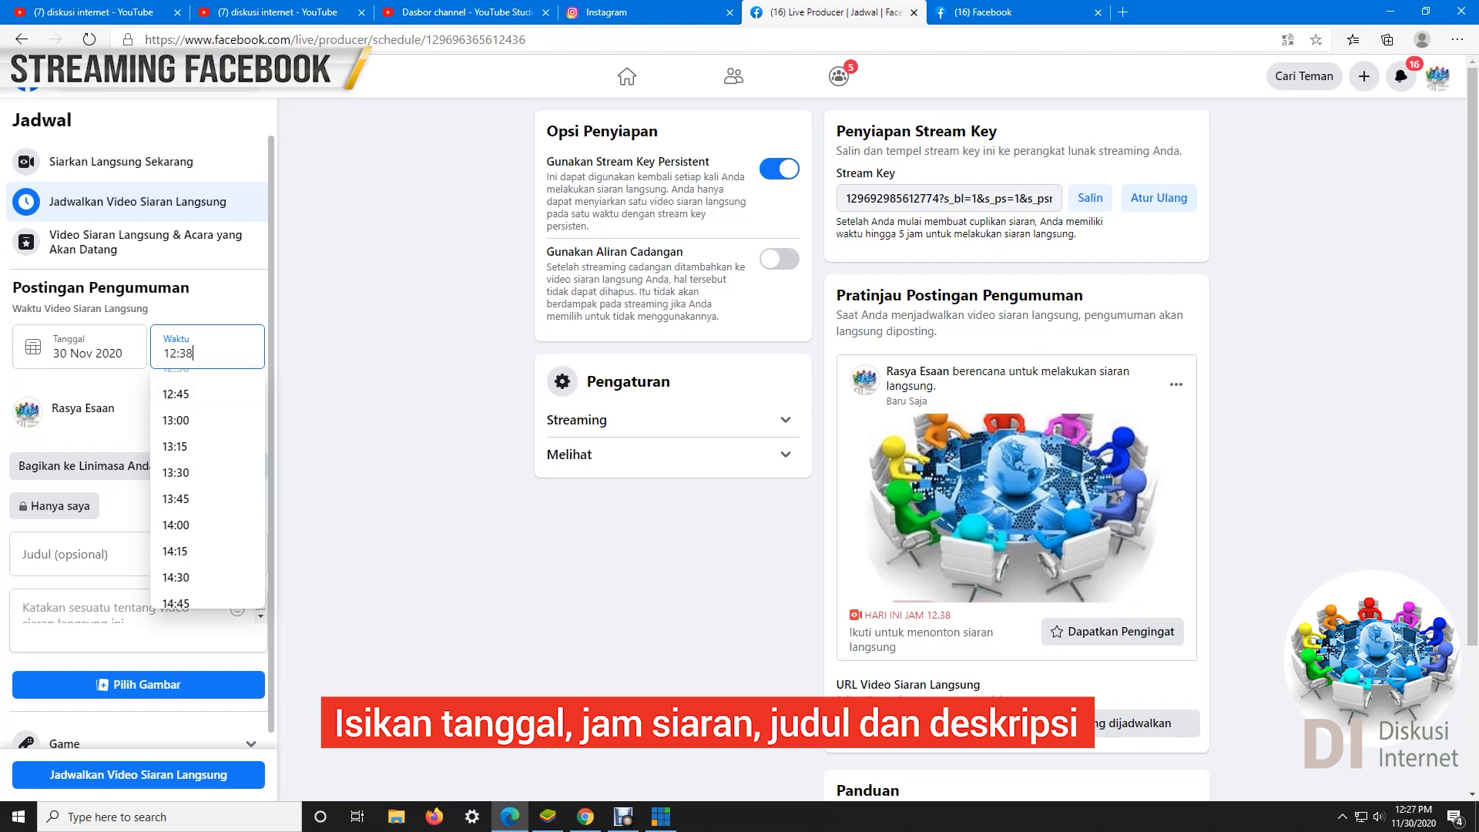
pyautogui.press('BackSpace')
pyautogui.write('0')
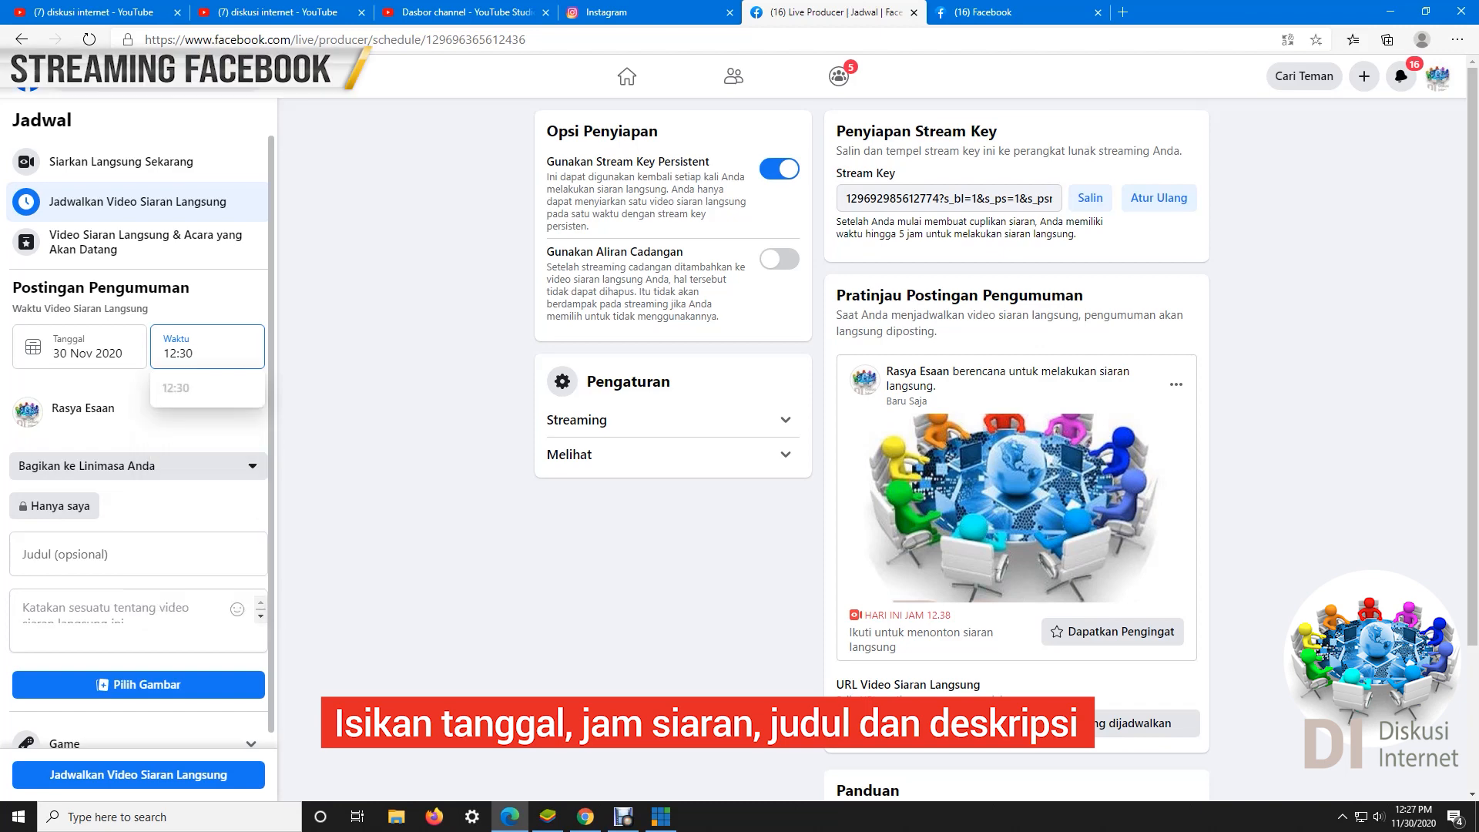
pyautogui.click(176, 388)
# Title the scheduled video "Test", describe it as "Test streaming schedule", and use the acastro Zoom picture from the thumnail folder as its image.
pyautogui.click(186, 553)
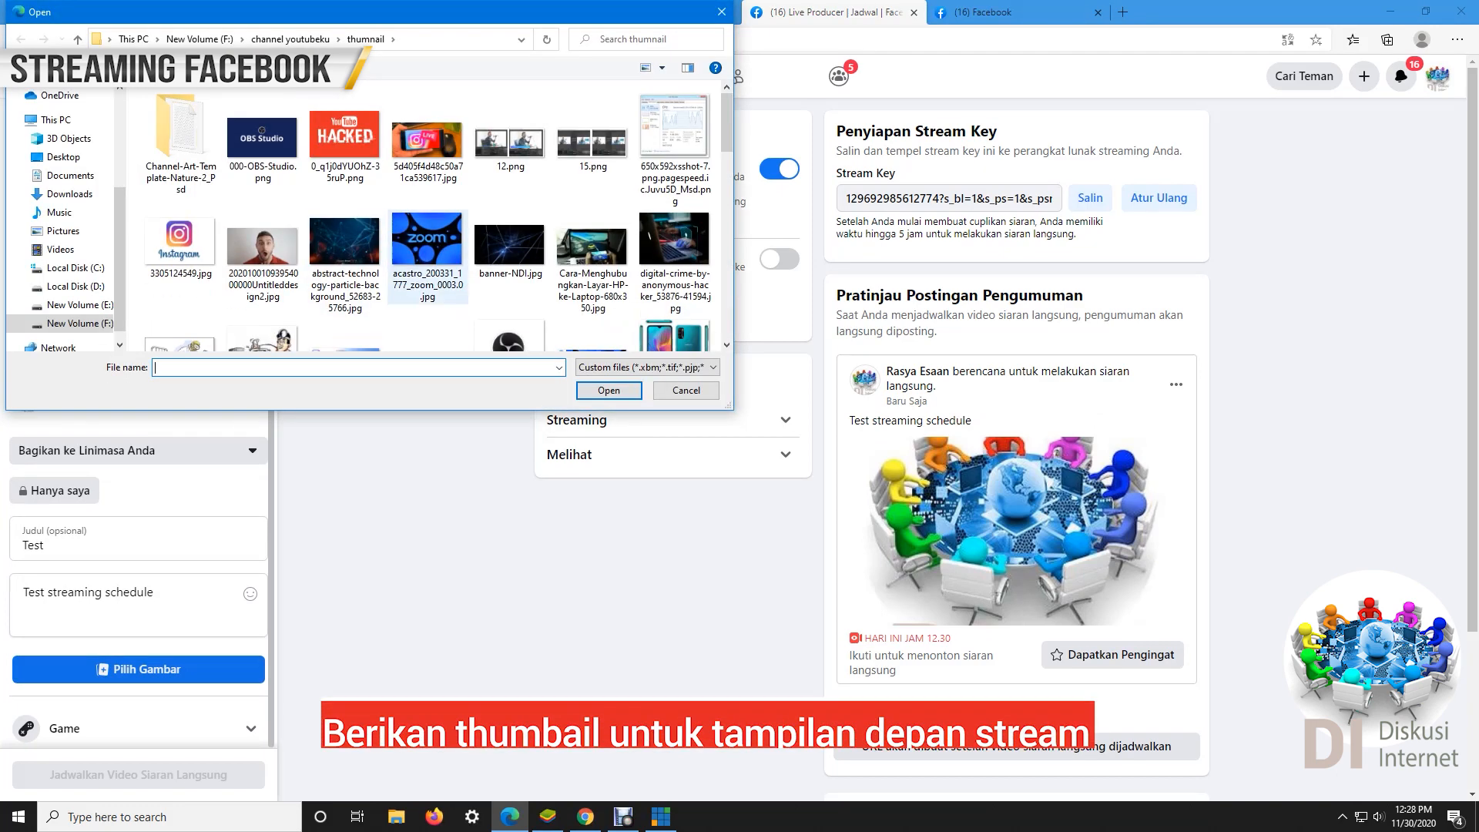
pyautogui.click(427, 254)
pyautogui.press('Return')
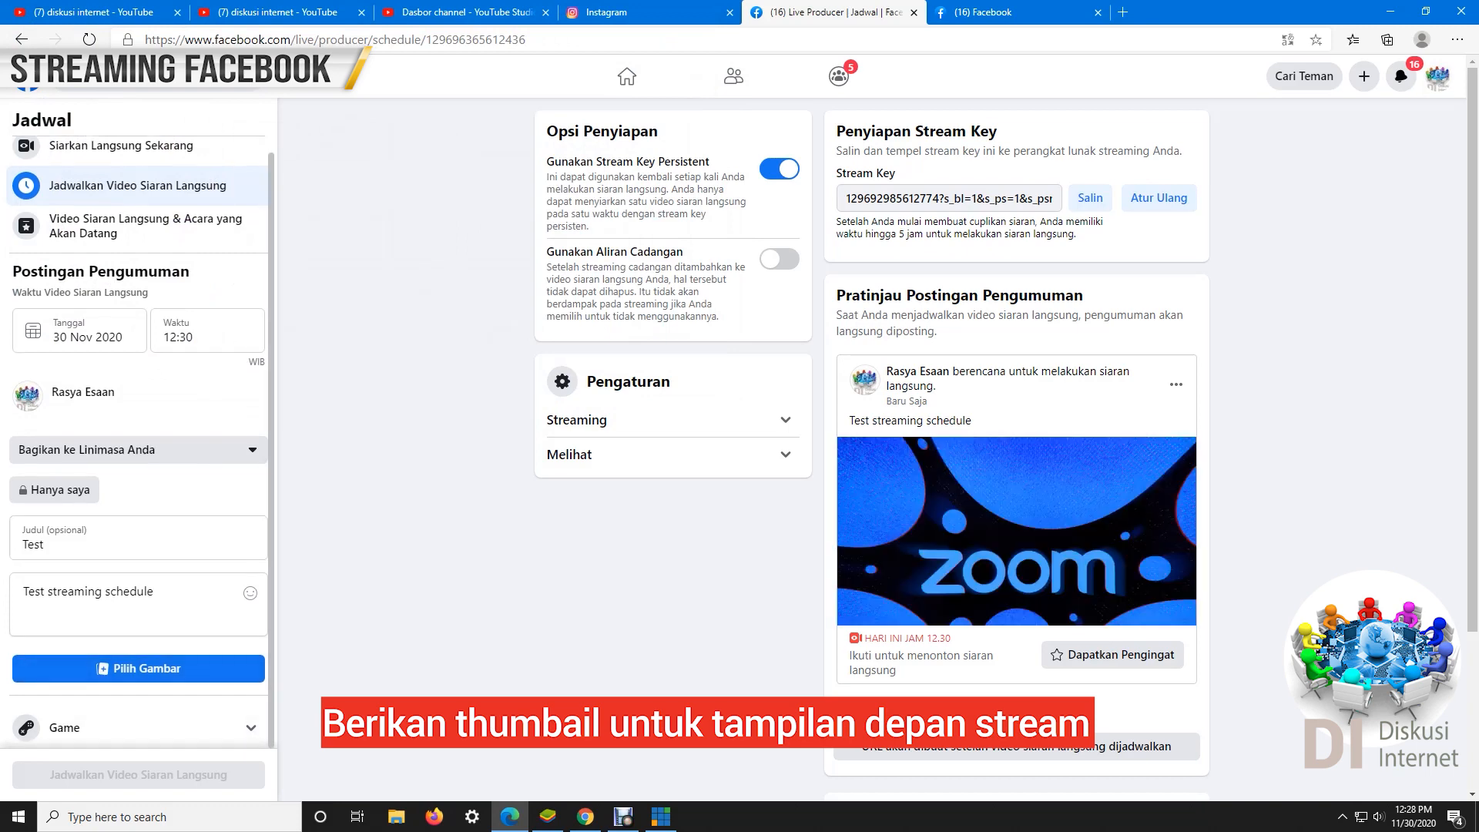
# Change the scheduled broadcast's start time to 12:45.
pyautogui.click(193, 336)
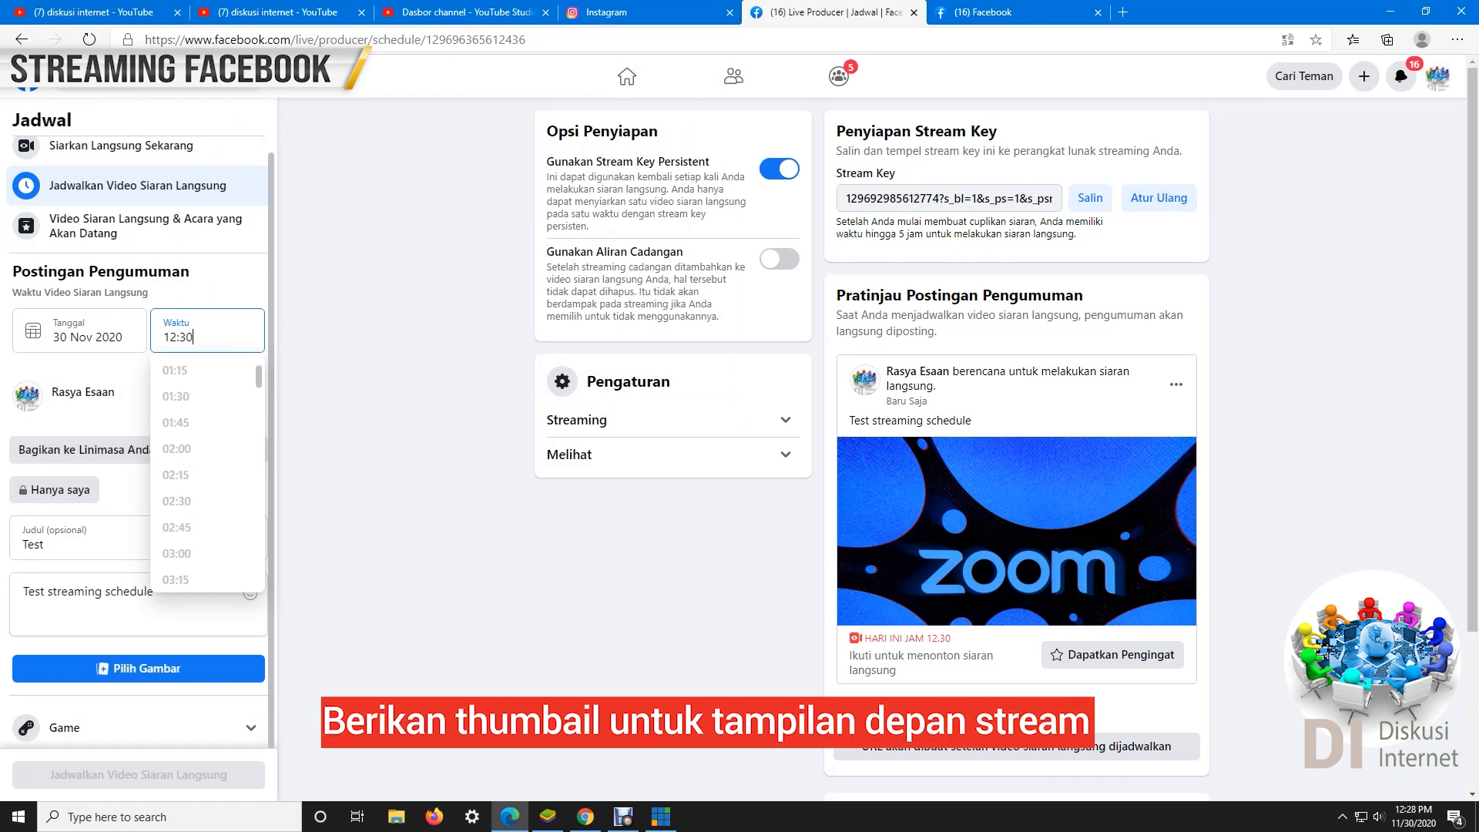
pyautogui.scroll(-12, 208, 493)
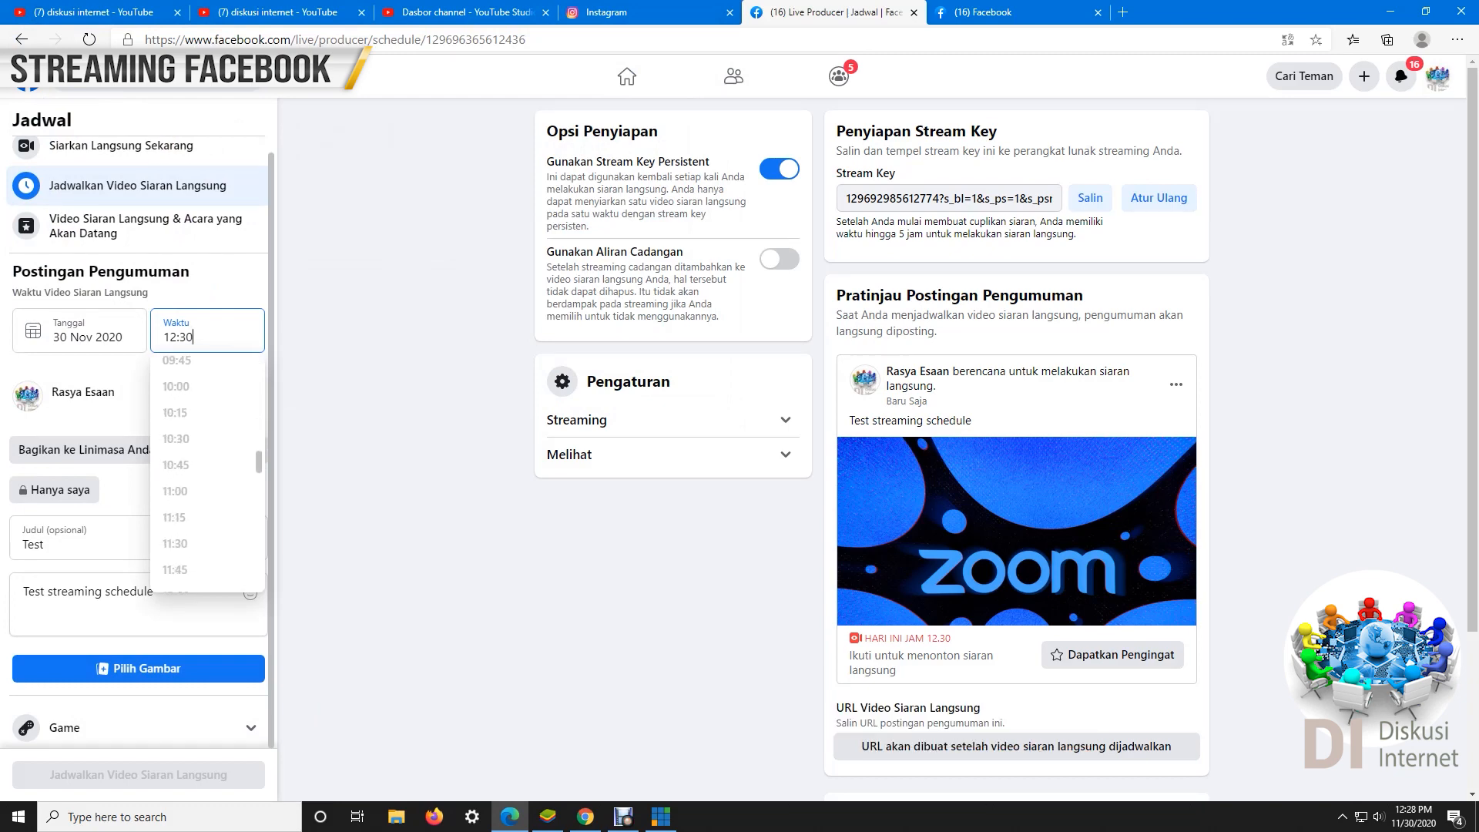
pyautogui.click(193, 414)
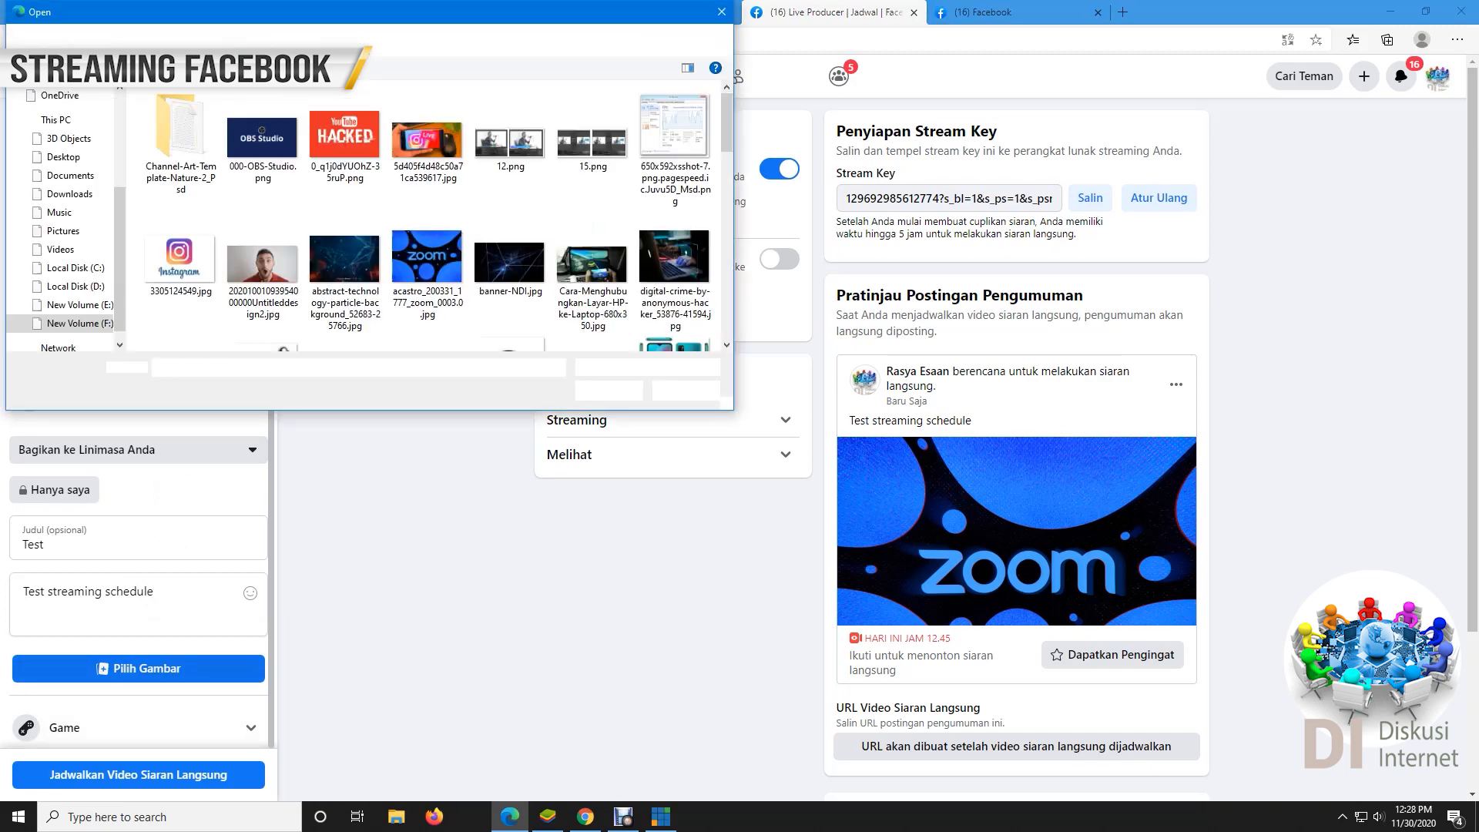
# Replace the announcement image with the vMix picture logo.jpg from the thumnail folder.
pyautogui.scroll(-5, 427, 215)
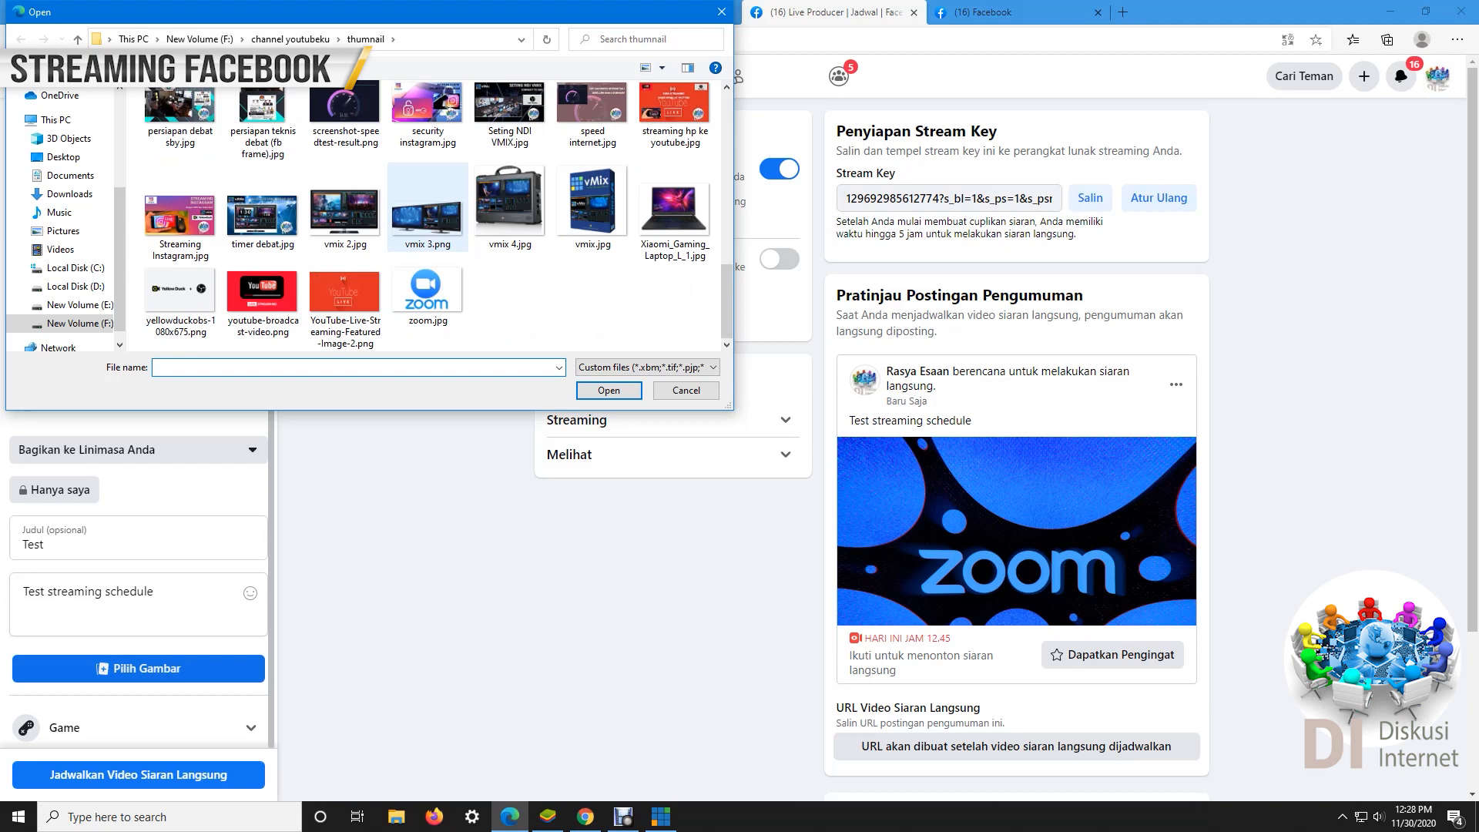
pyautogui.scroll(1, 437, 215)
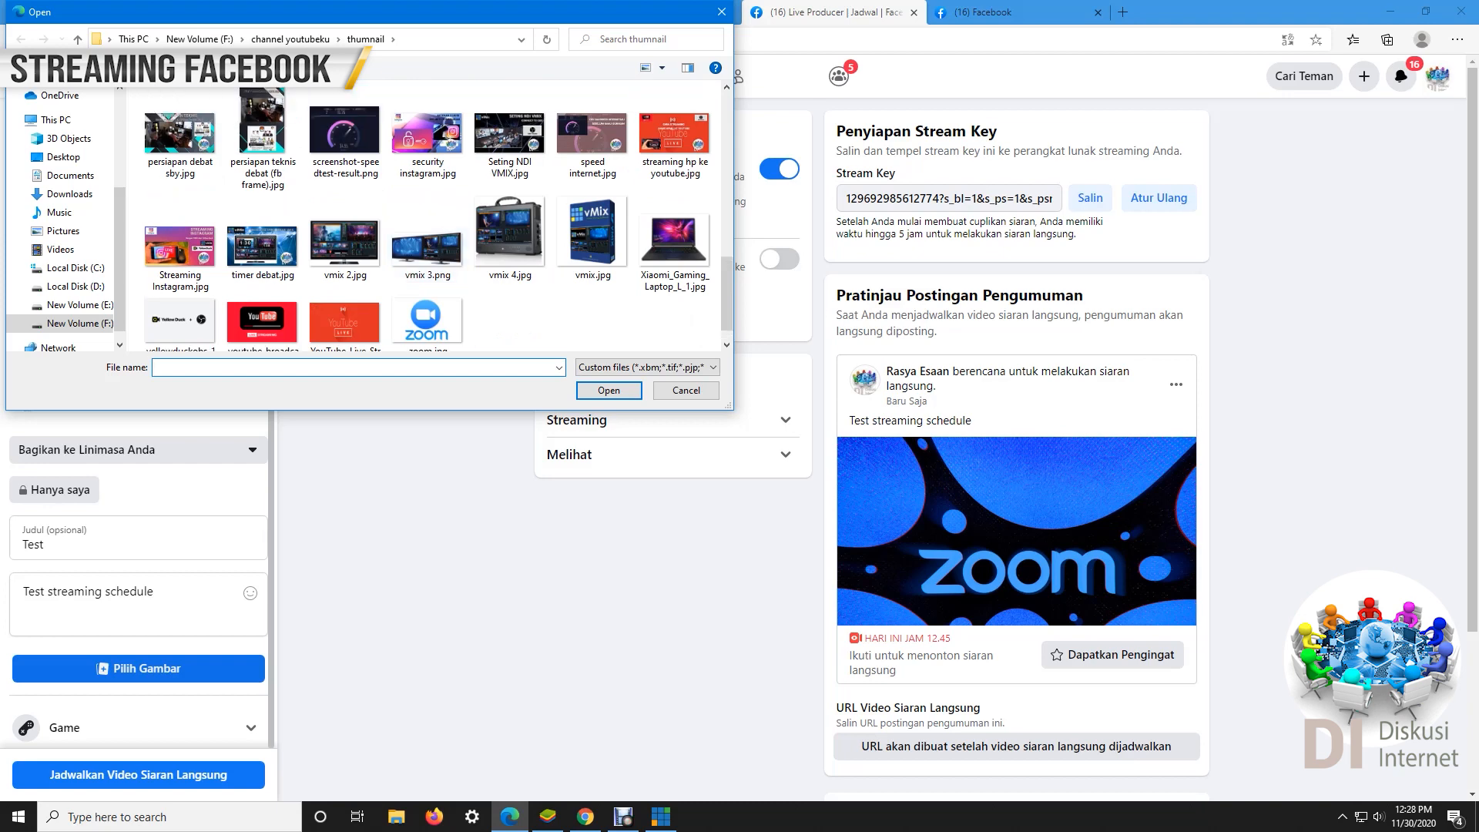
pyautogui.scroll(3, 508, 309)
pyautogui.scroll(3, 508, 312)
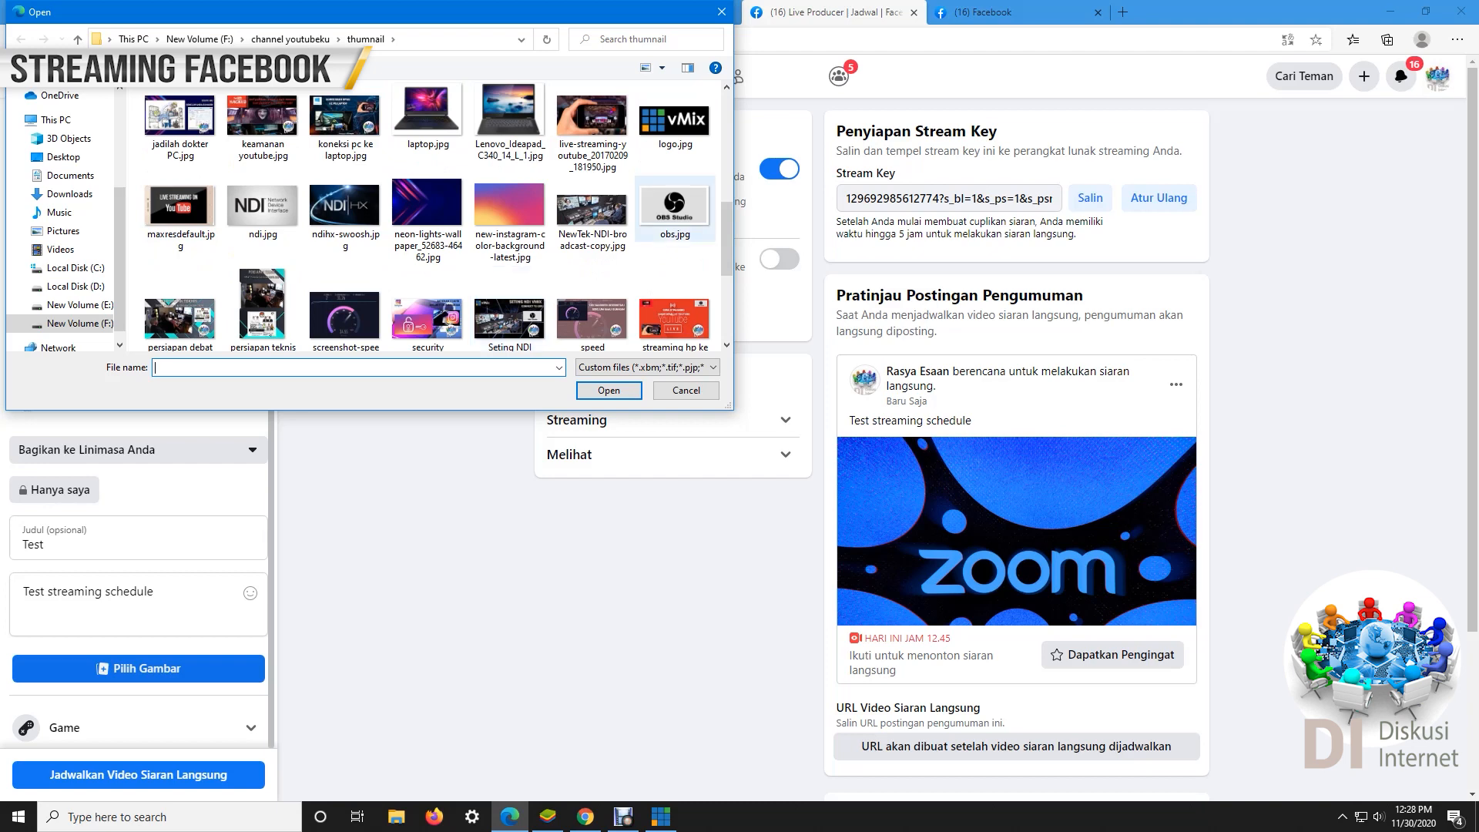
pyautogui.doubleClick(673, 124)
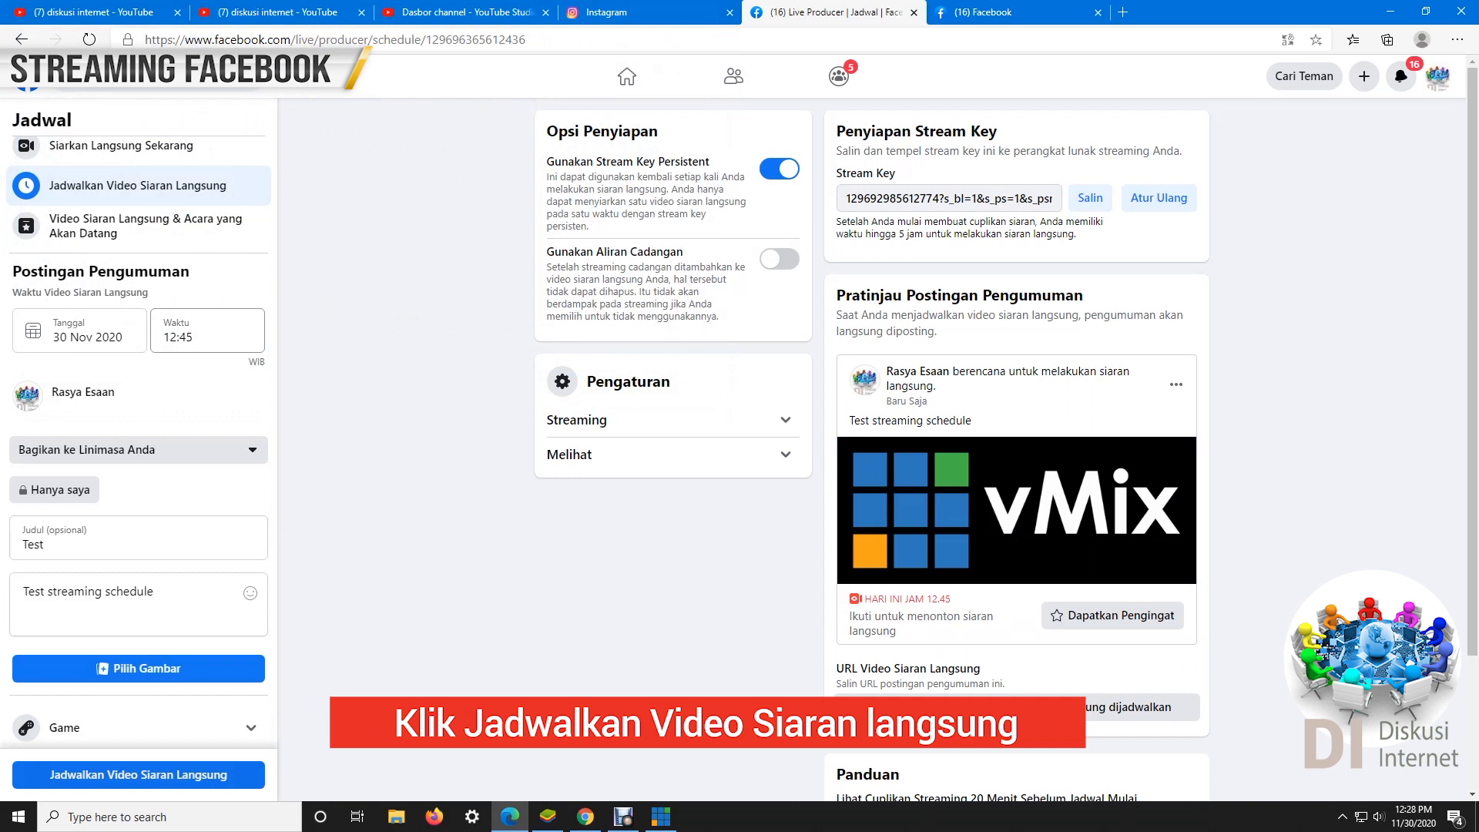
# Schedule the live video, and open its post for editing from the upcoming live videos and events.
pyautogui.click(139, 774)
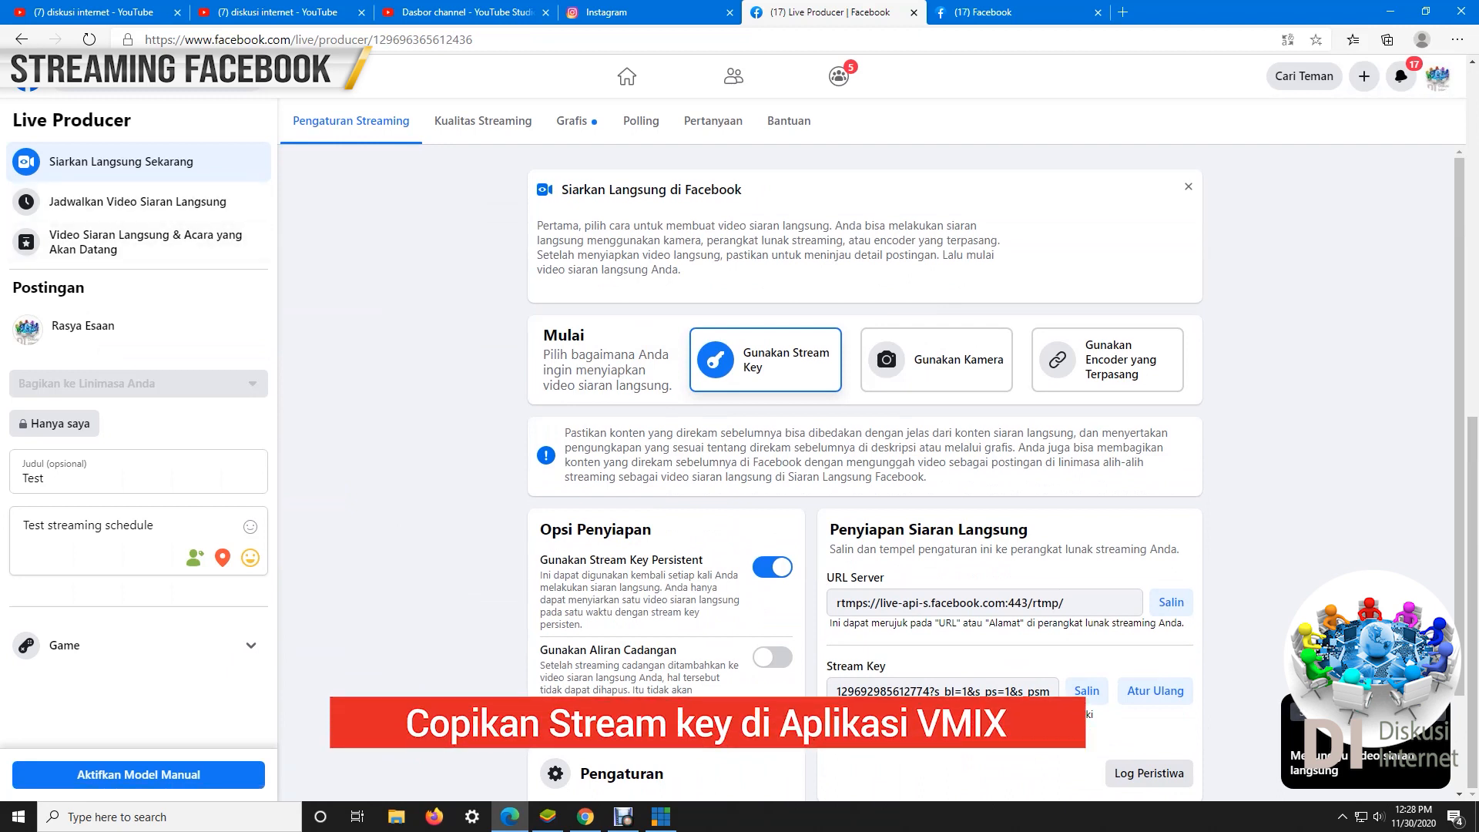
pyautogui.click(145, 241)
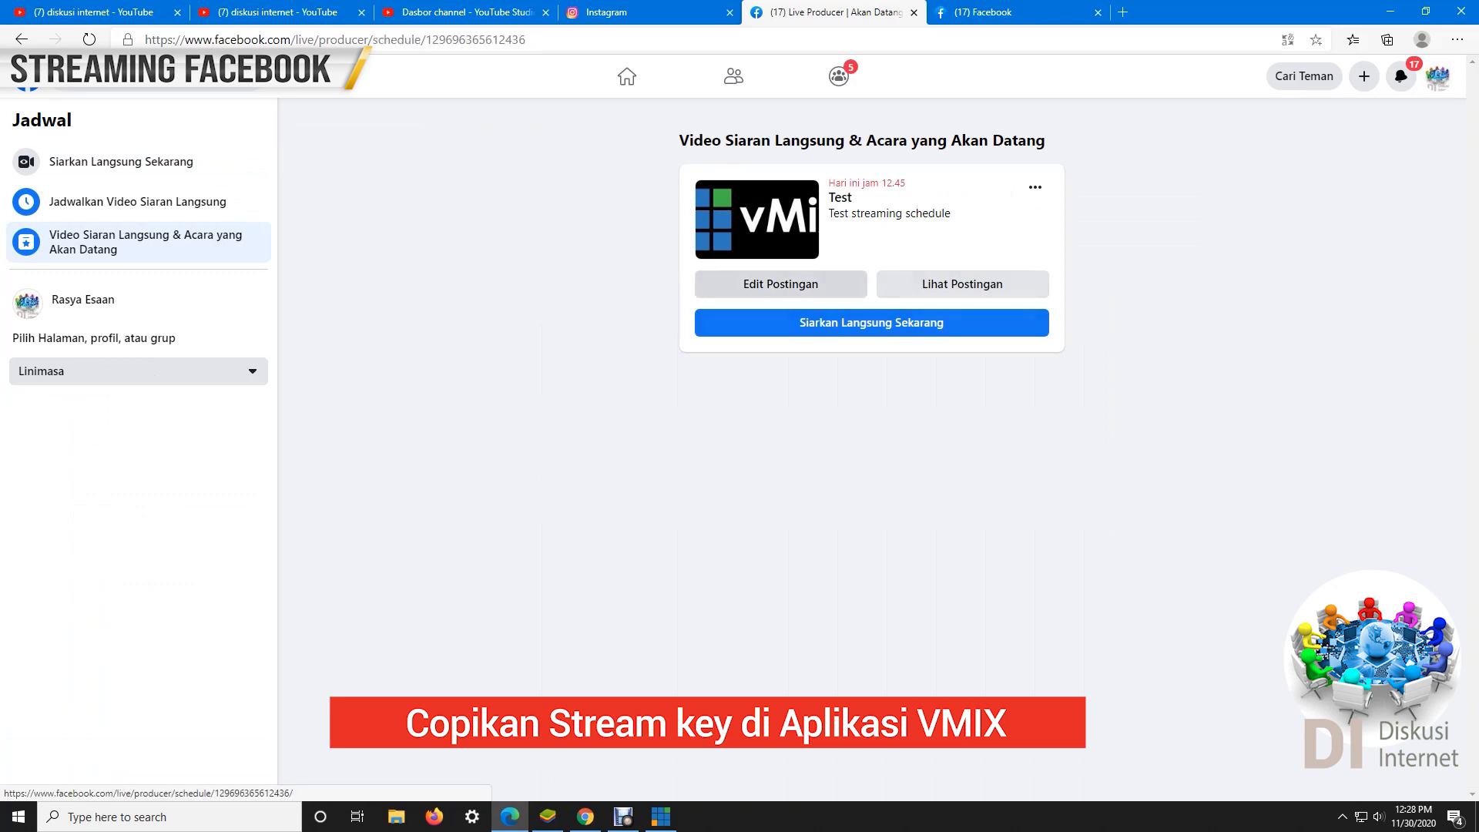
pyautogui.click(780, 284)
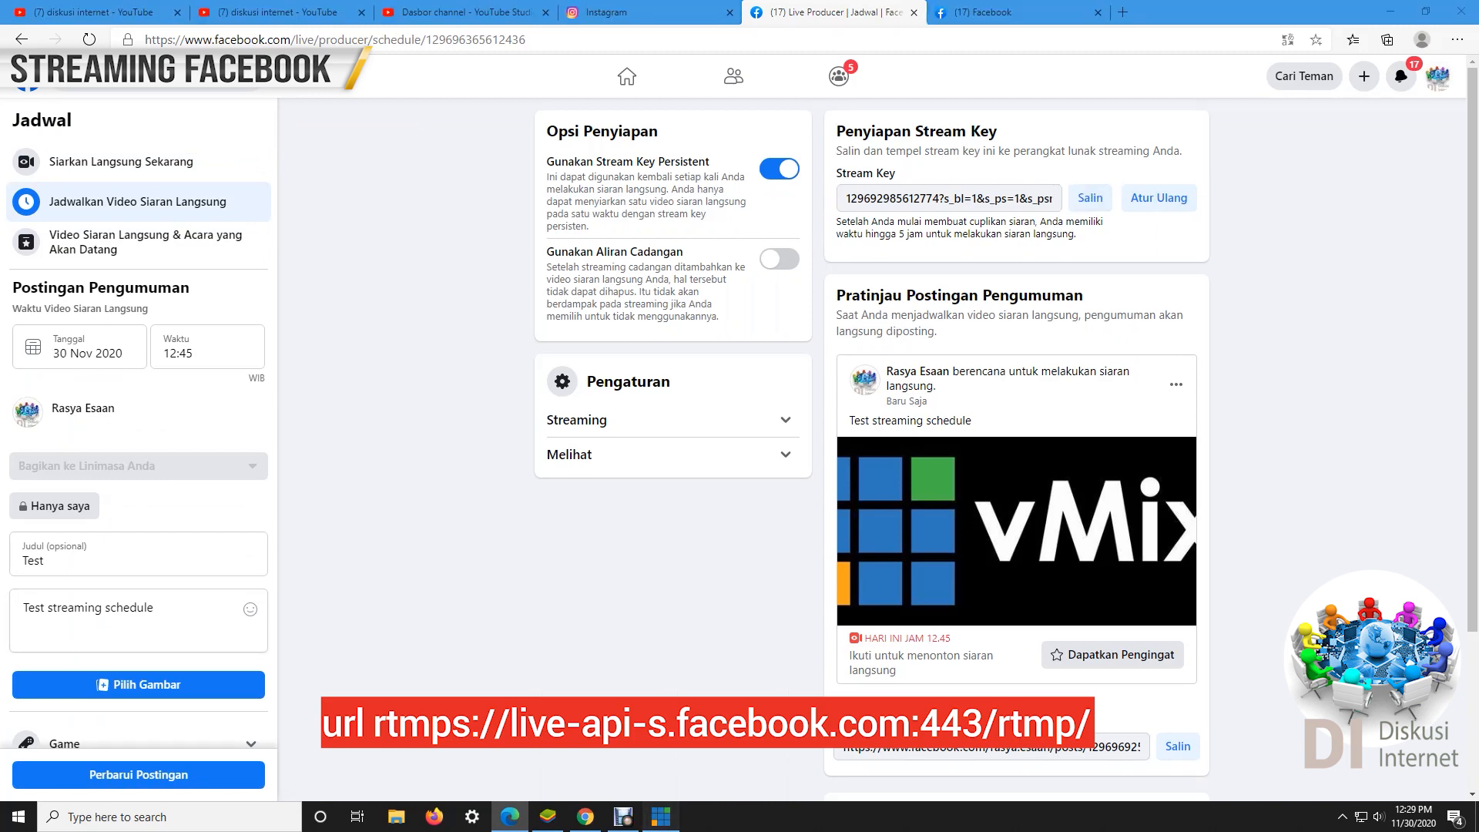
# Switch to vMix, save the custom RTMP streaming settings with the existing stream key, and start the stream.
pyautogui.hotkey('alt', 'Tab')
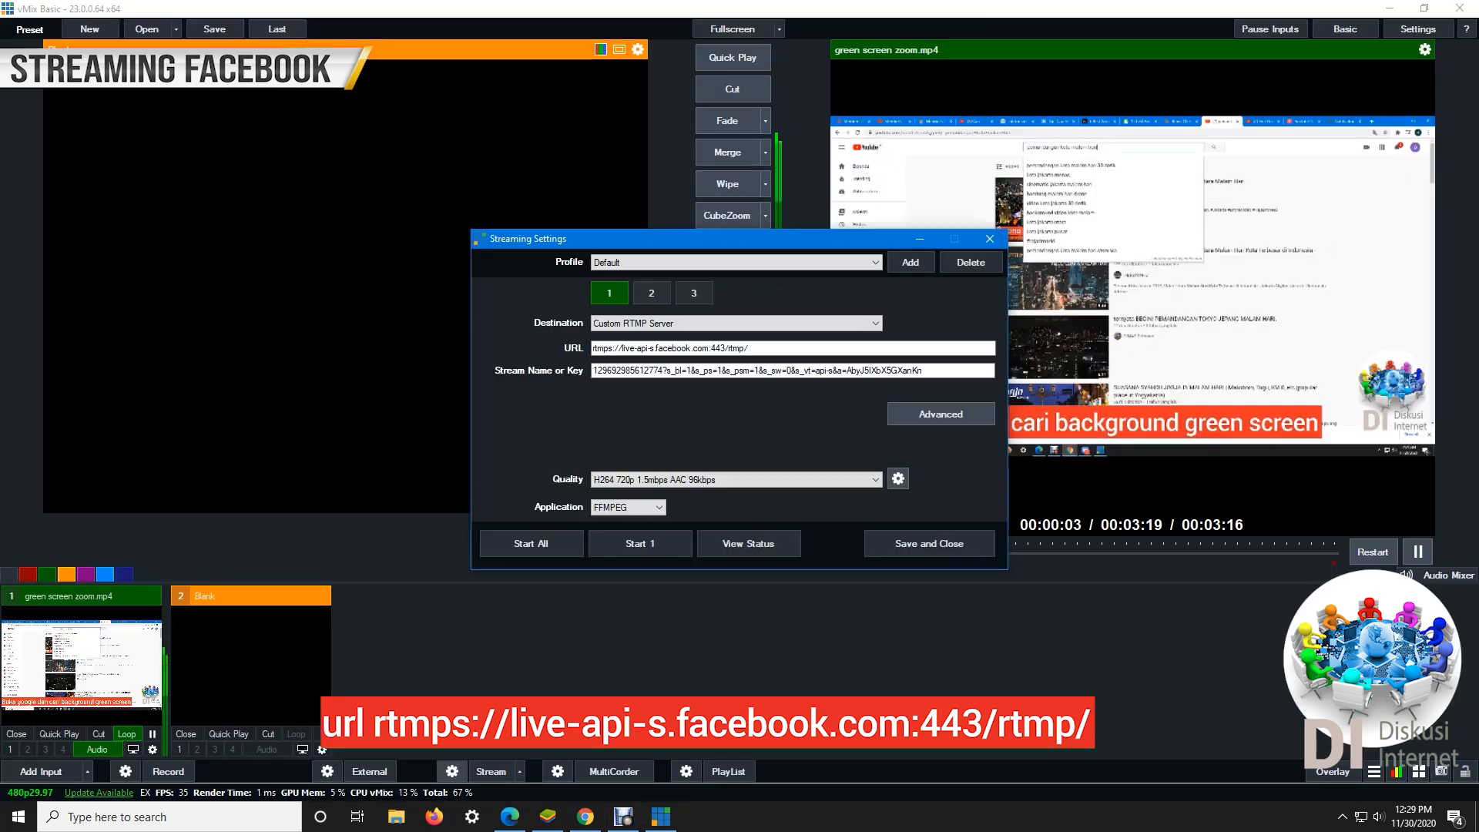
pyautogui.moveTo(922, 371); pyautogui.dragTo(592, 370)
pyautogui.click(922, 370)
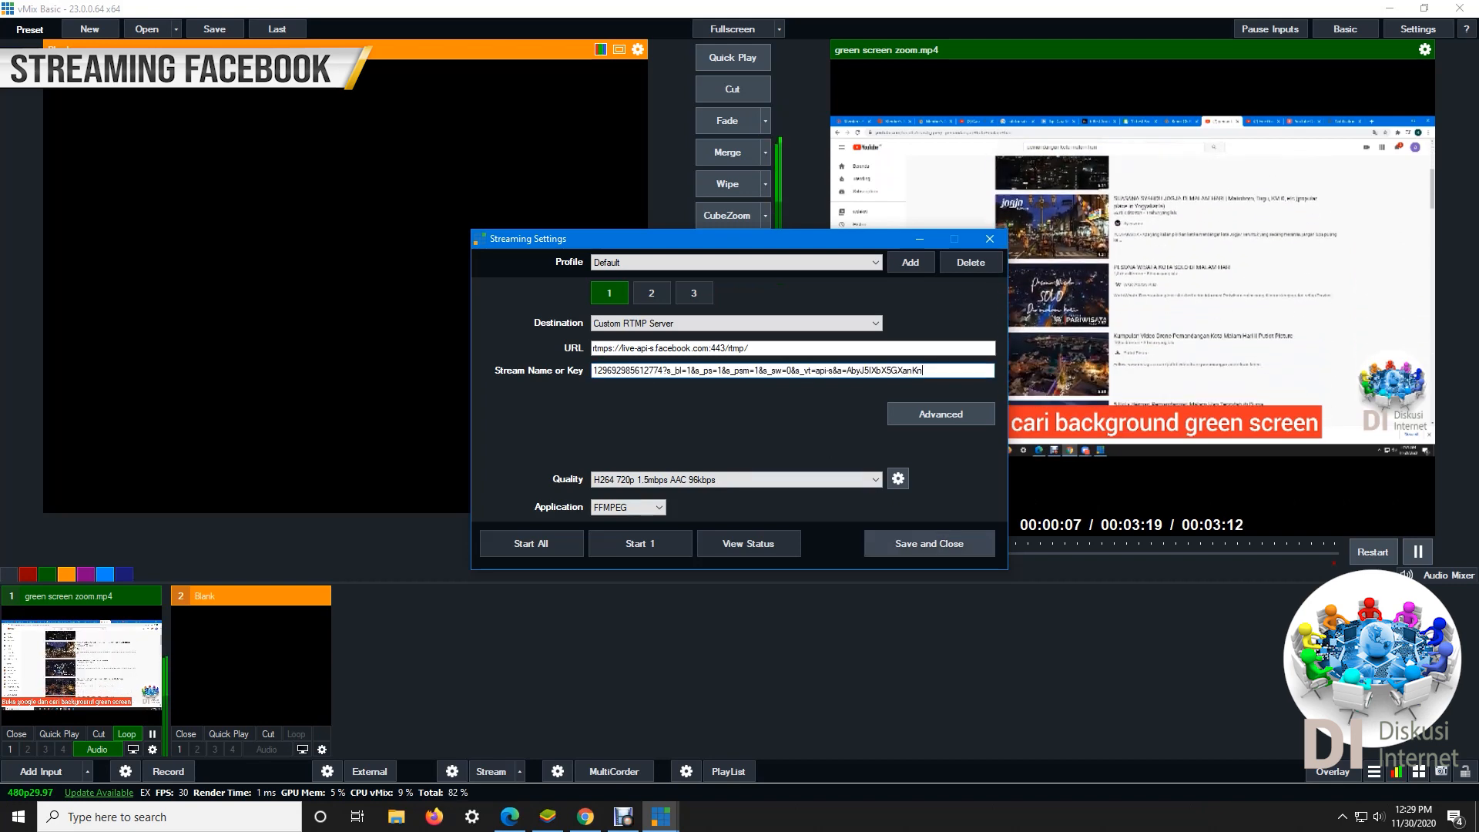
pyautogui.click(929, 543)
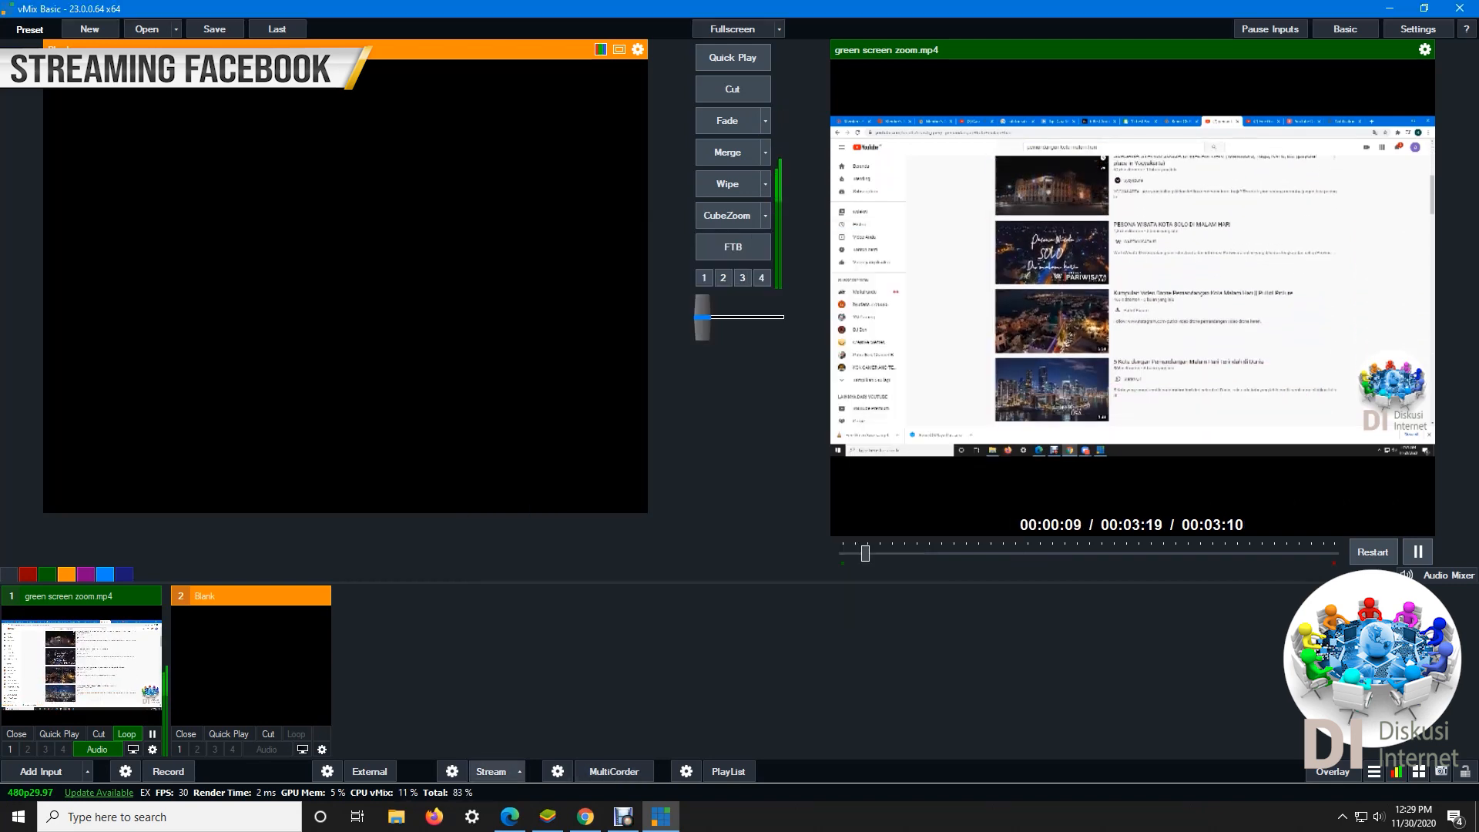
pyautogui.click(491, 771)
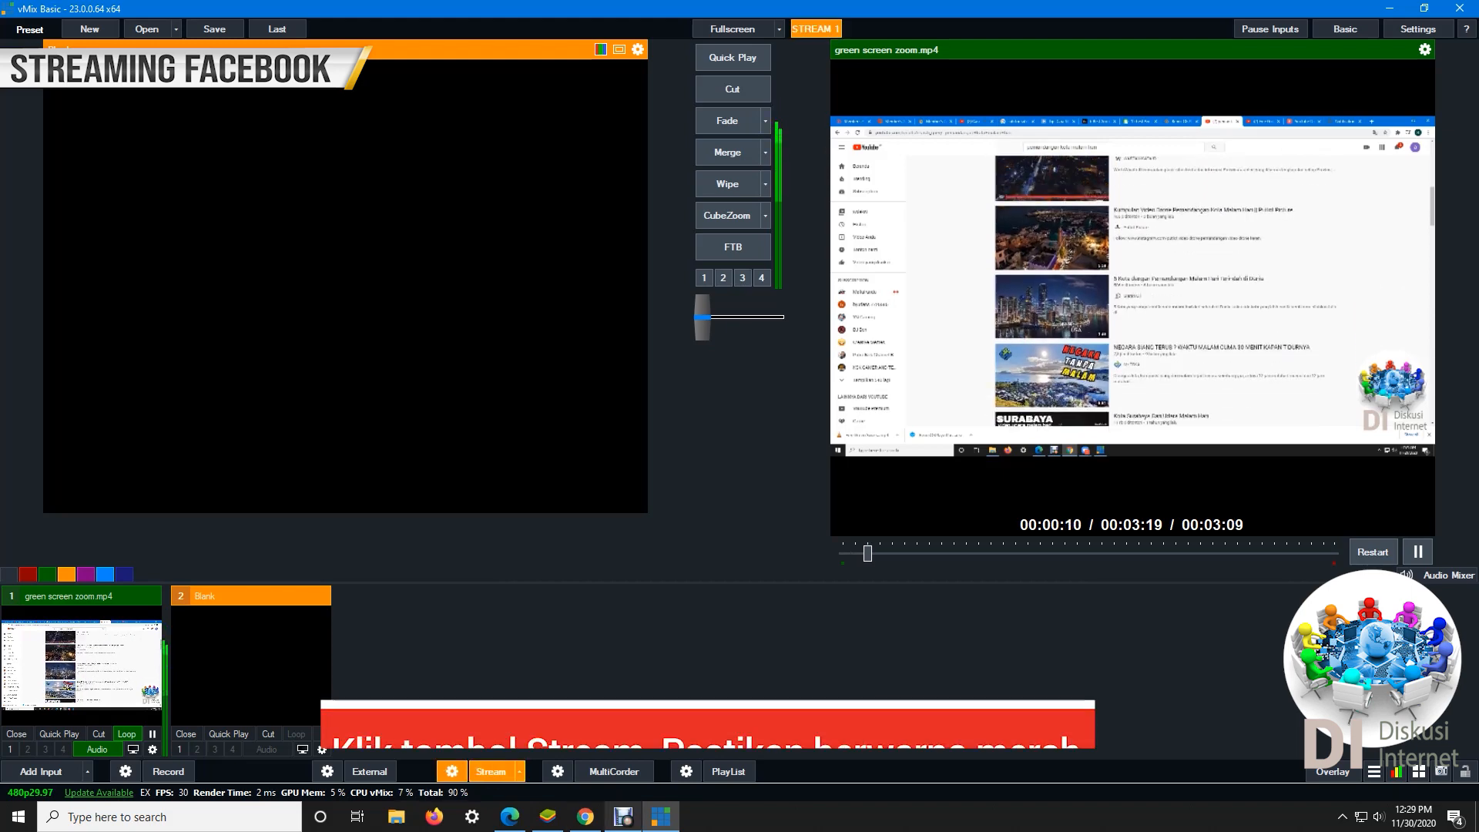
# Switch to the Facebook Live Producer page in the browser and review the scheduled broadcast's stream key setup and announcement preview.
pyautogui.moveTo(509, 816)
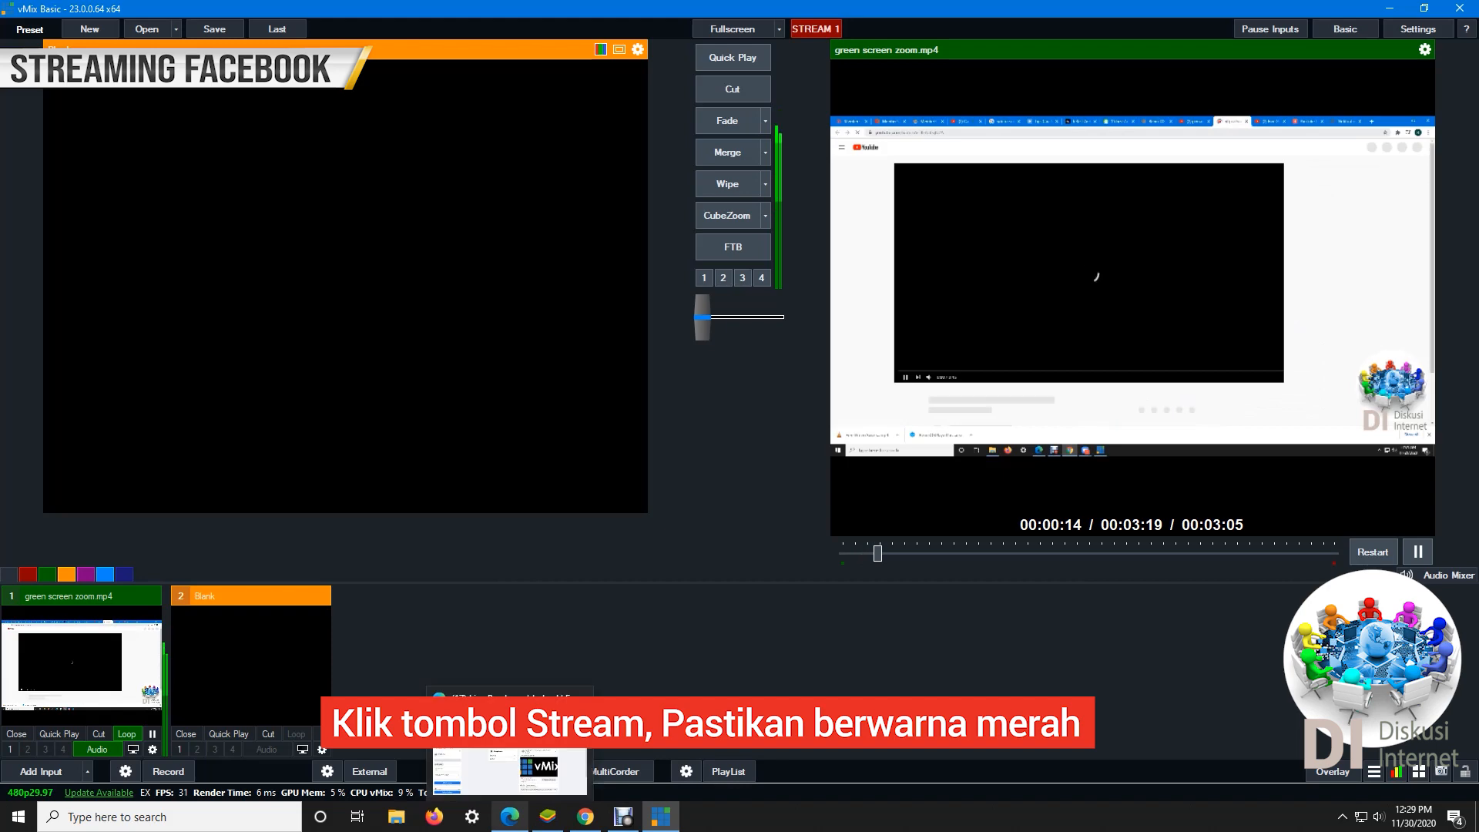
pyautogui.click(509, 816)
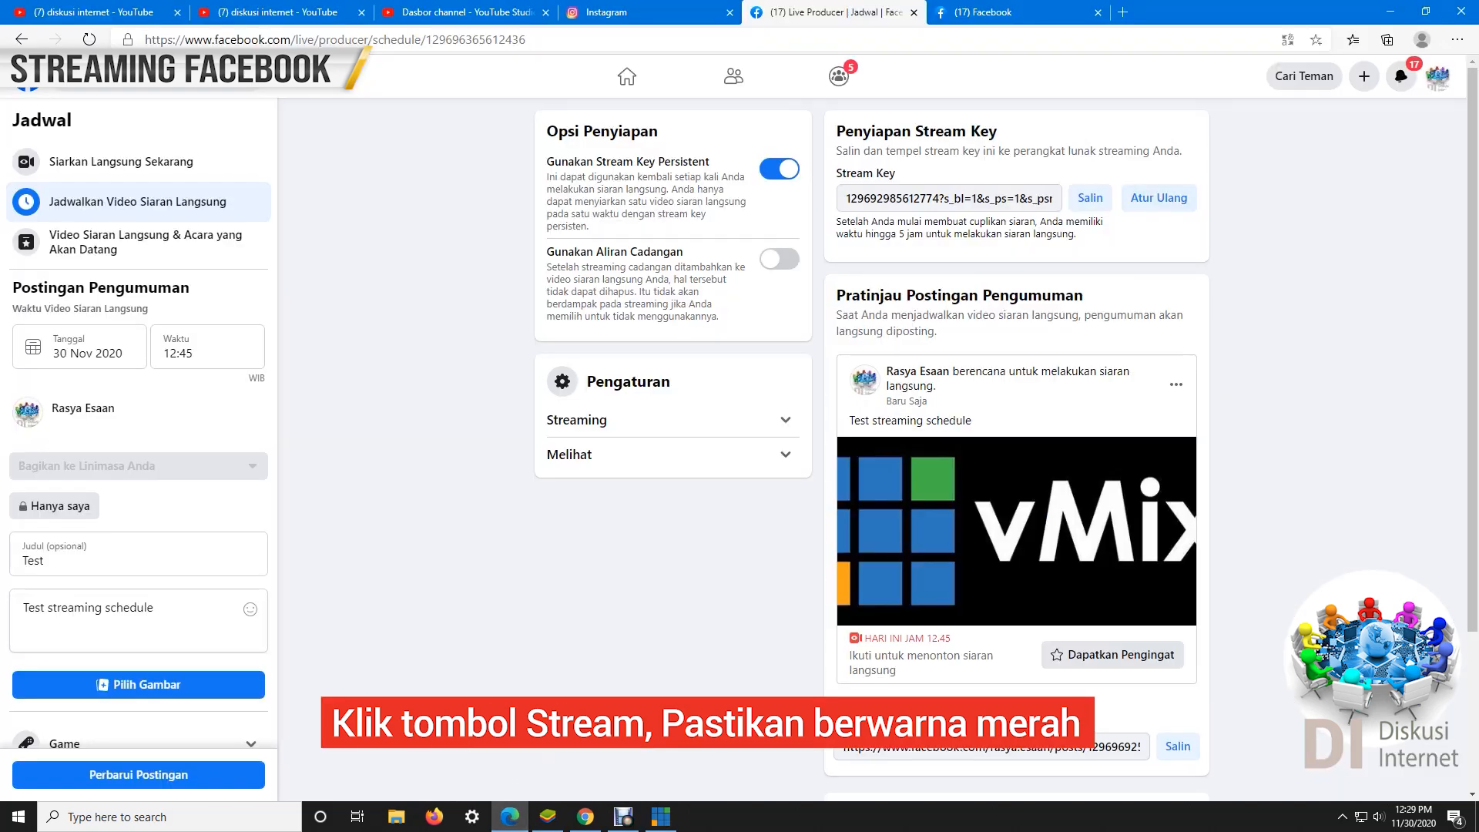
pyautogui.scroll(-3, 871, 446)
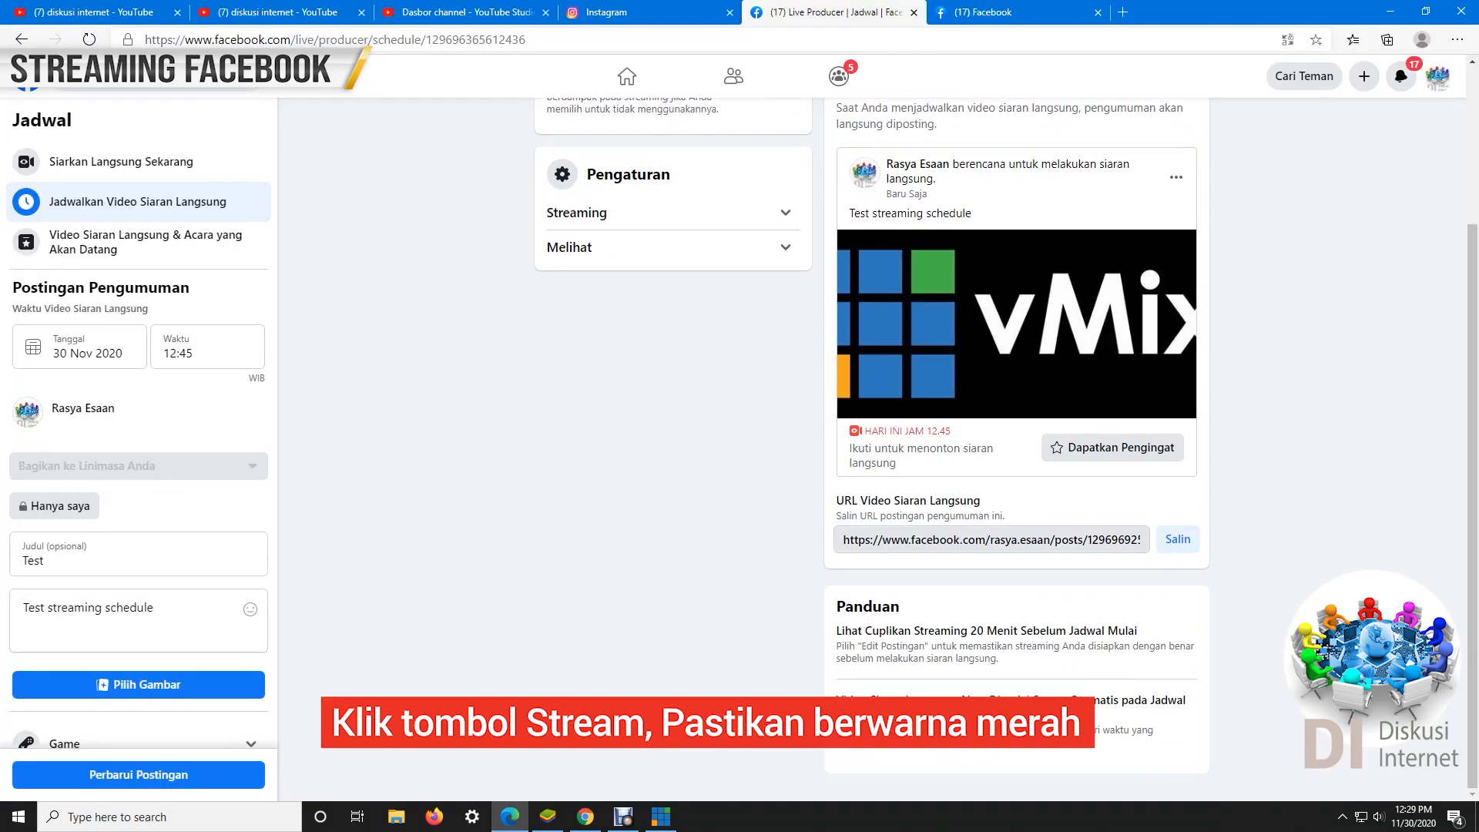
pyautogui.scroll(3, 870, 446)
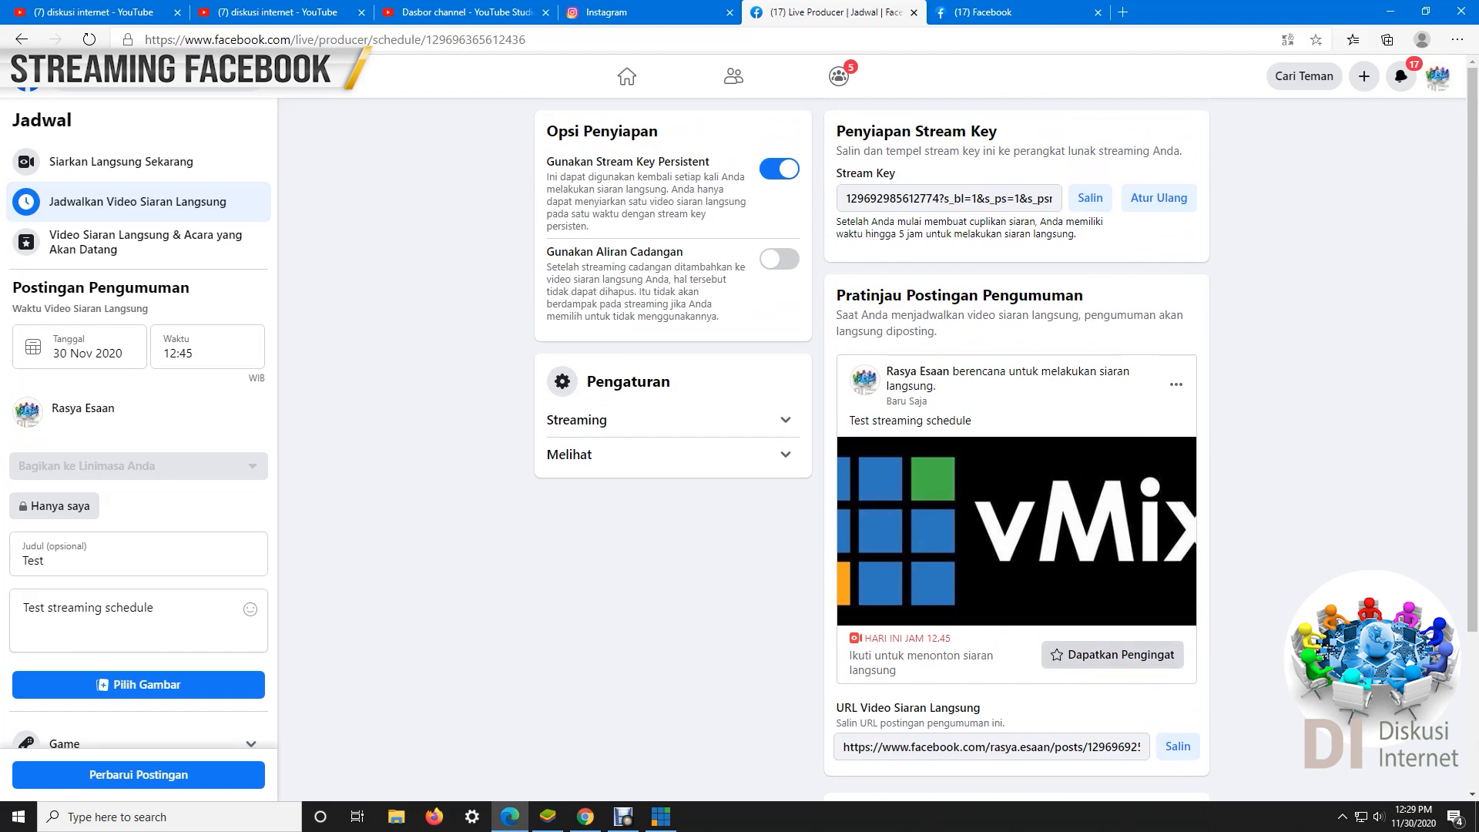
# Reload the Facebook home feed and check the announcement post for the scheduled Test broadcast.
pyautogui.click(1003, 11)
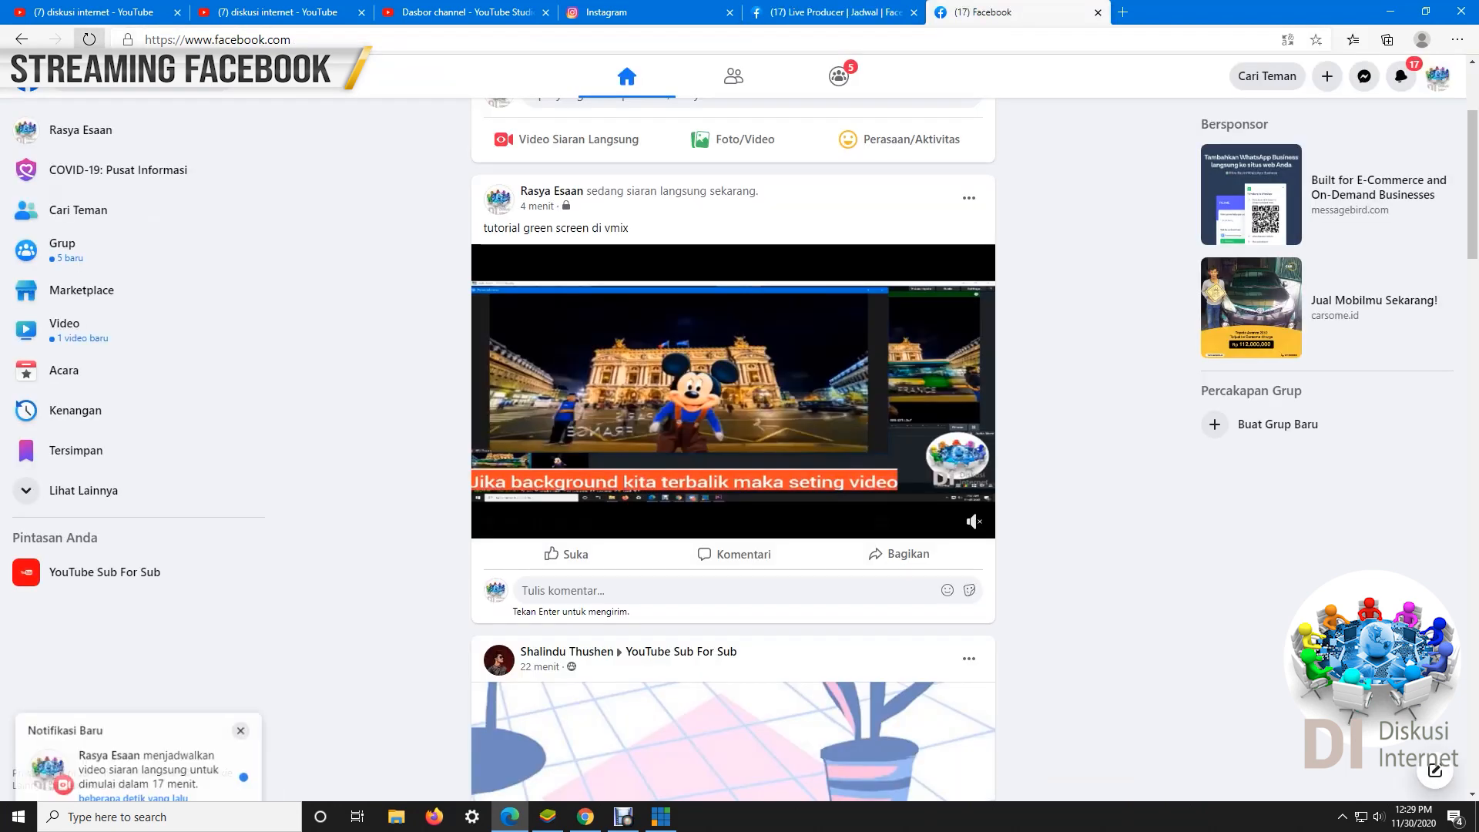
pyautogui.click(90, 39)
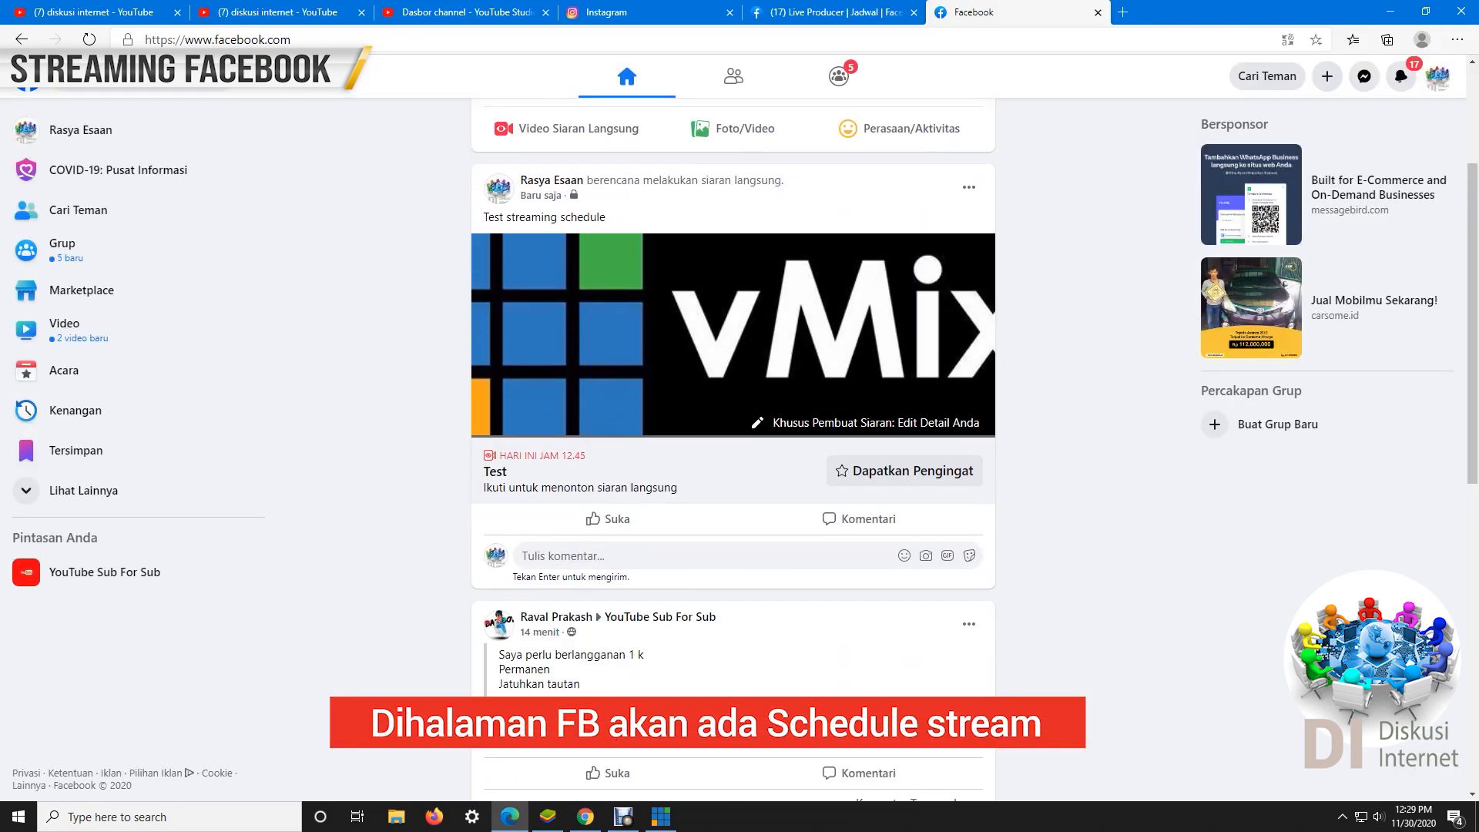
pyautogui.scroll(2, 734, 385)
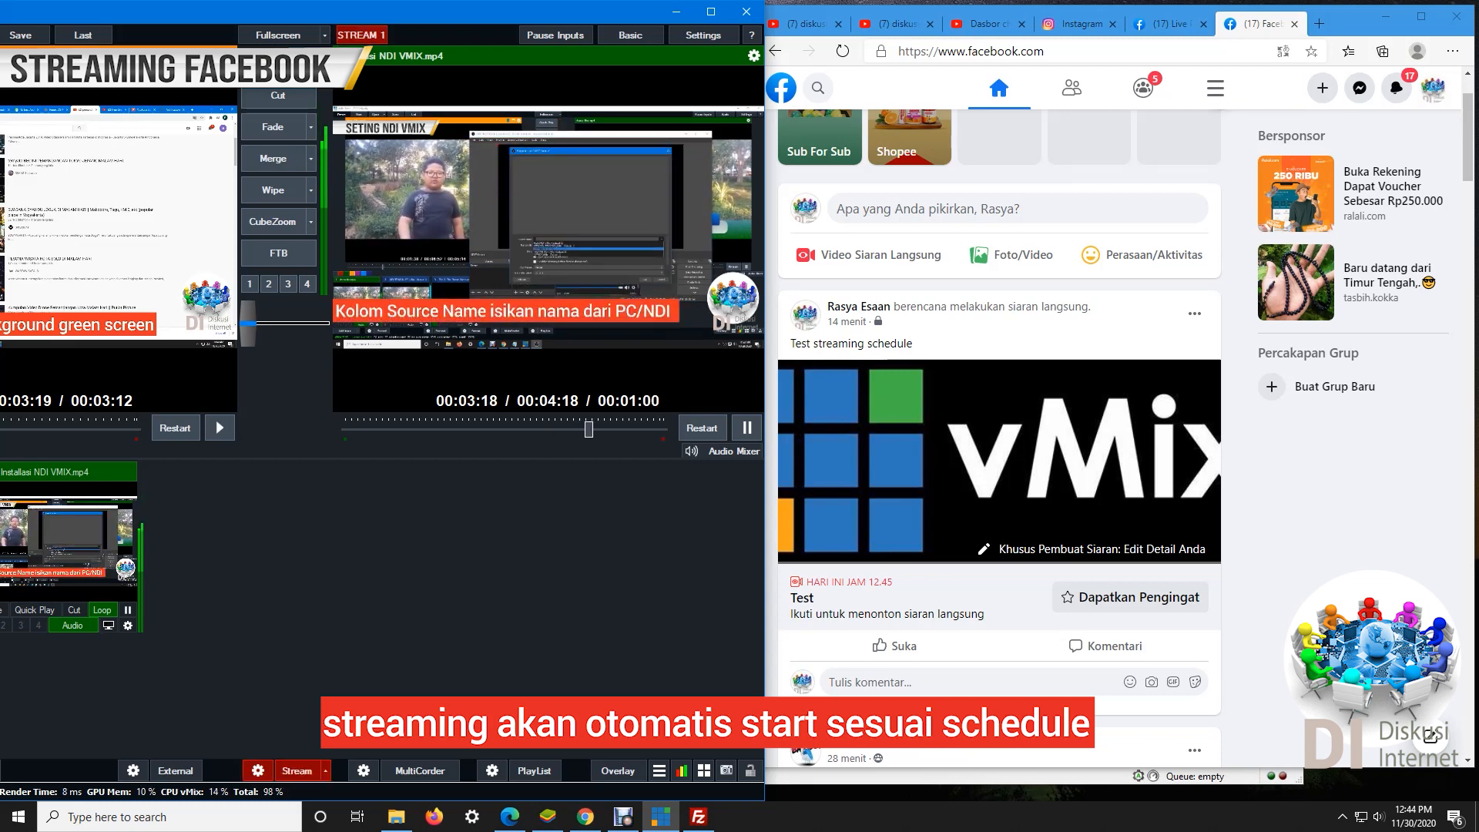
# Refresh Facebook around the scheduled start time and view the Test broadcast's live video beside vMix.
pyautogui.click(842, 50)
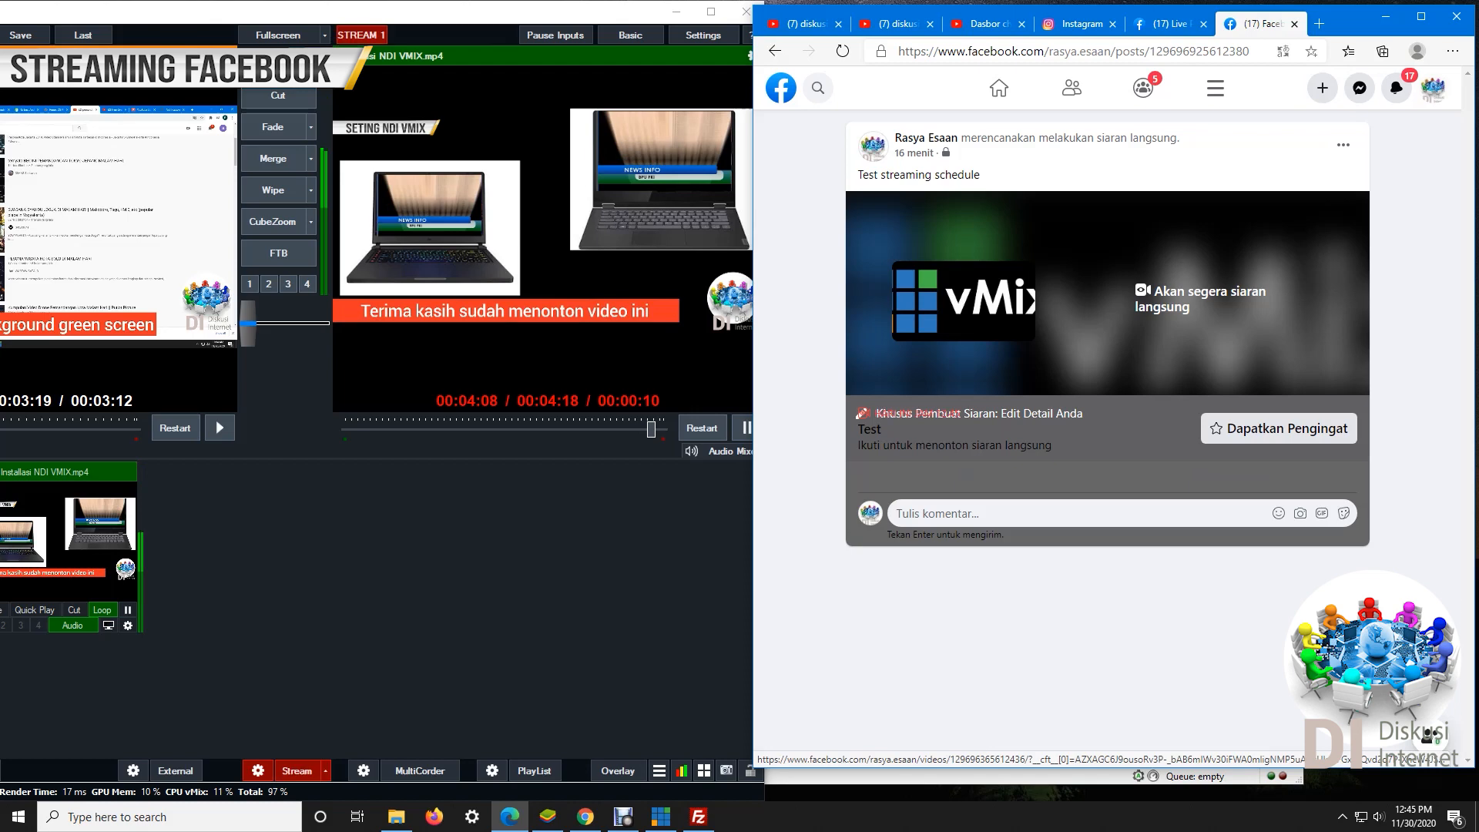
pyautogui.click(842, 50)
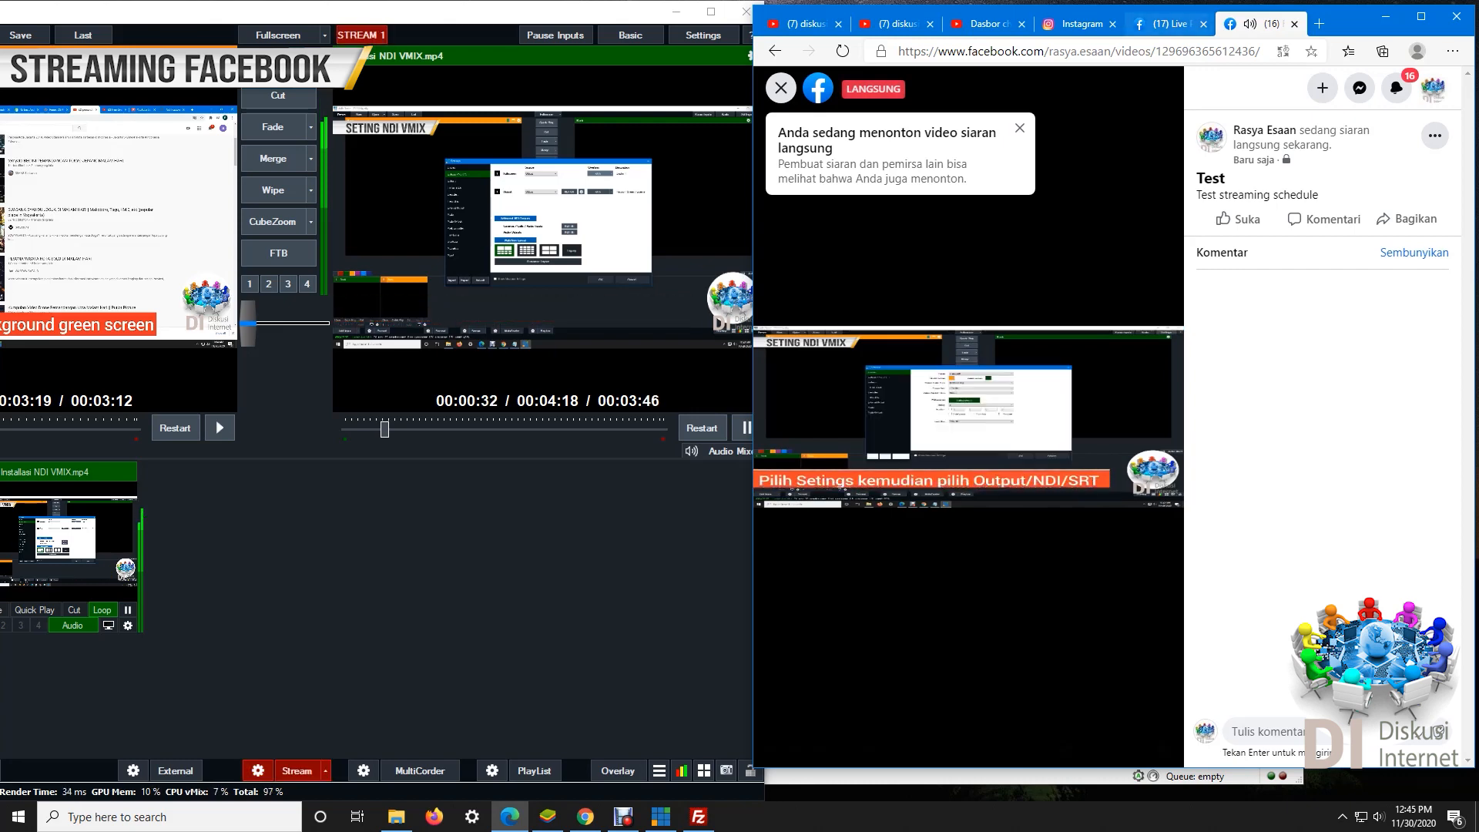
# Return to the broadcast's Live Producer page, maximize the browser window, and examine the live preview and streaming settings.
pyautogui.hotkey('ctrl', 'shift', 'Tab')
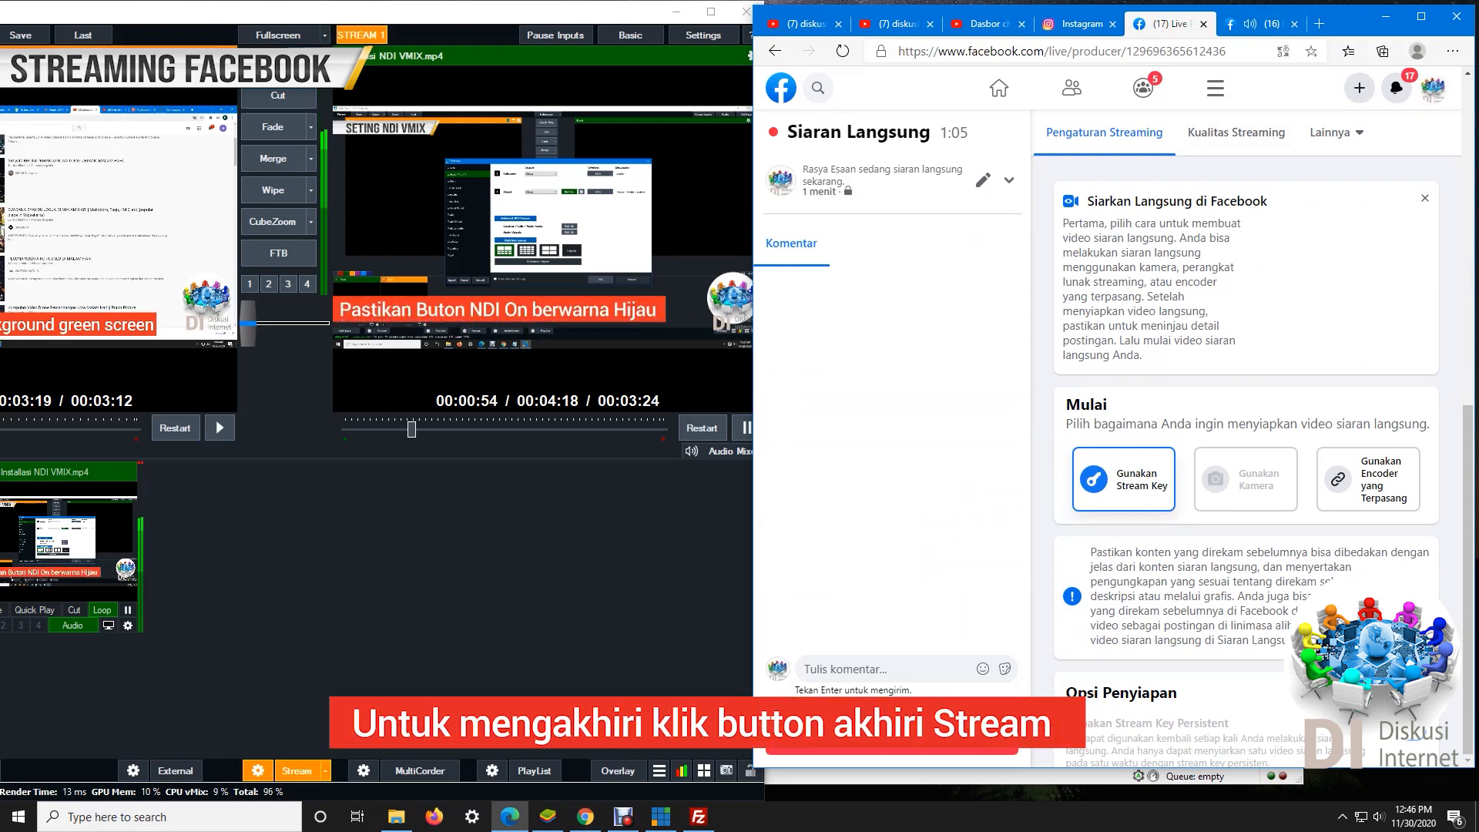
pyautogui.press('super+Up')
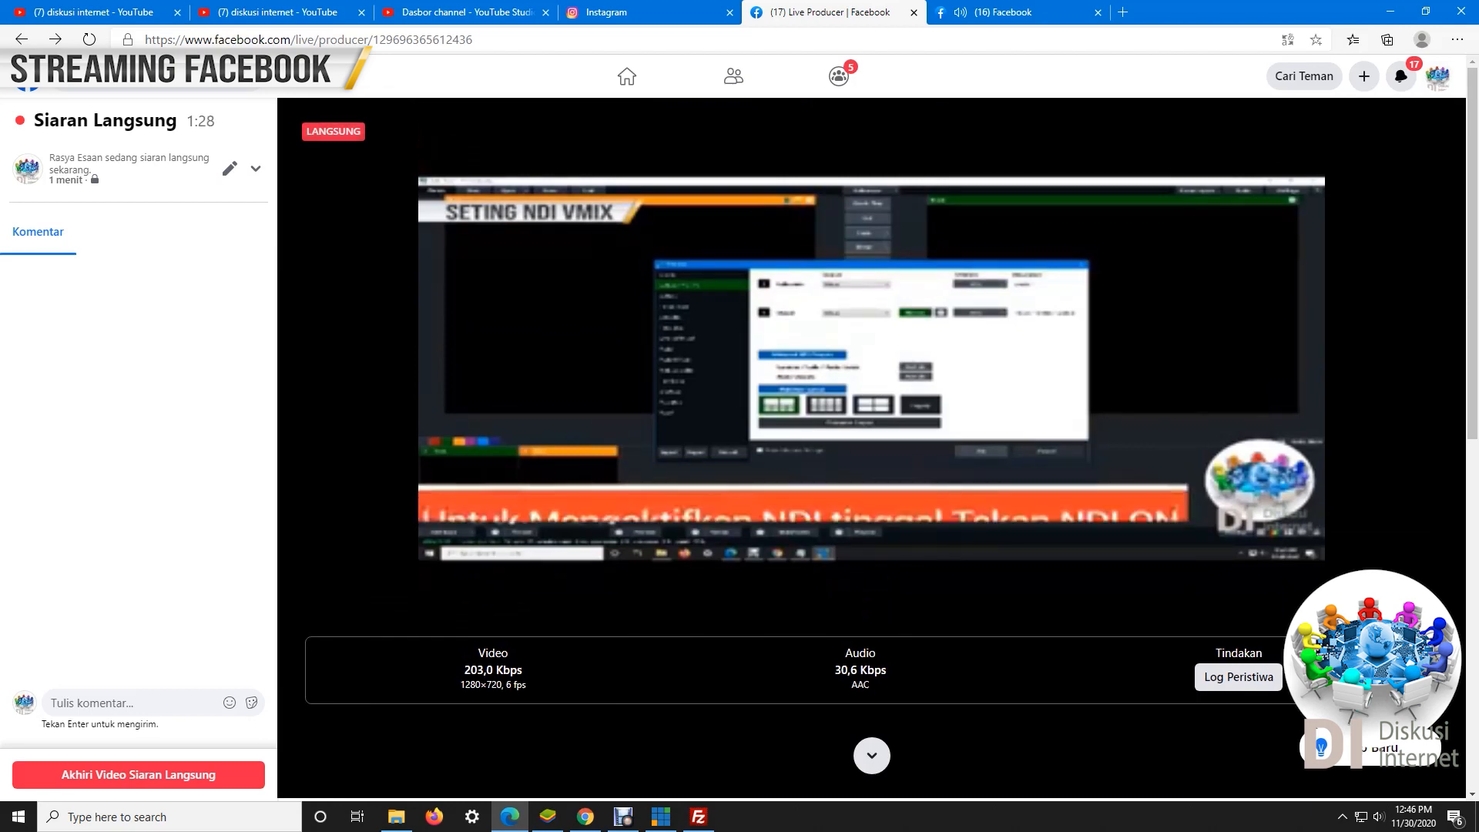
pyautogui.scroll(-7, 871, 447)
pyautogui.scroll(-3, 871, 462)
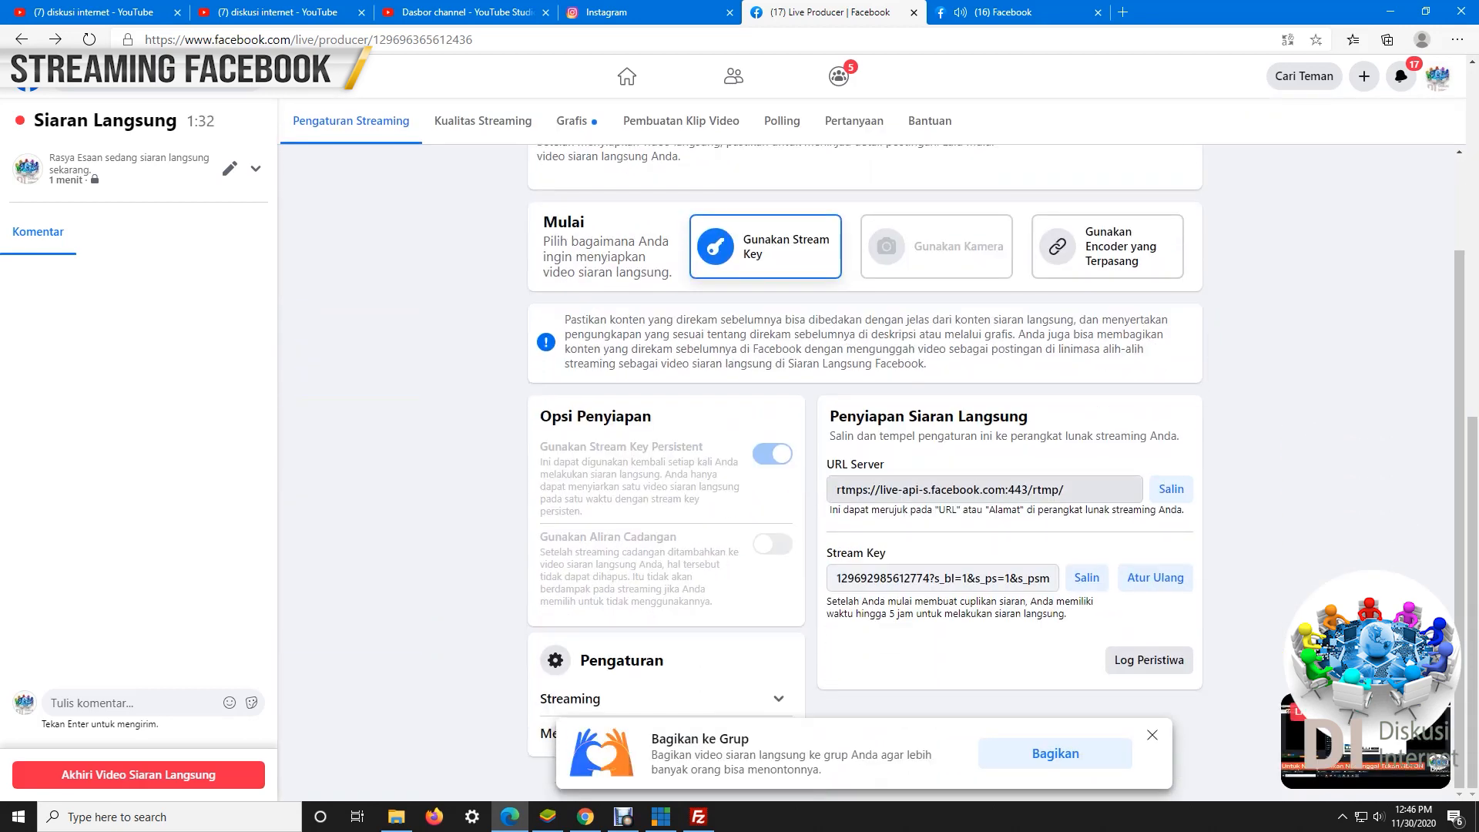
pyautogui.scroll(1, 864, 462)
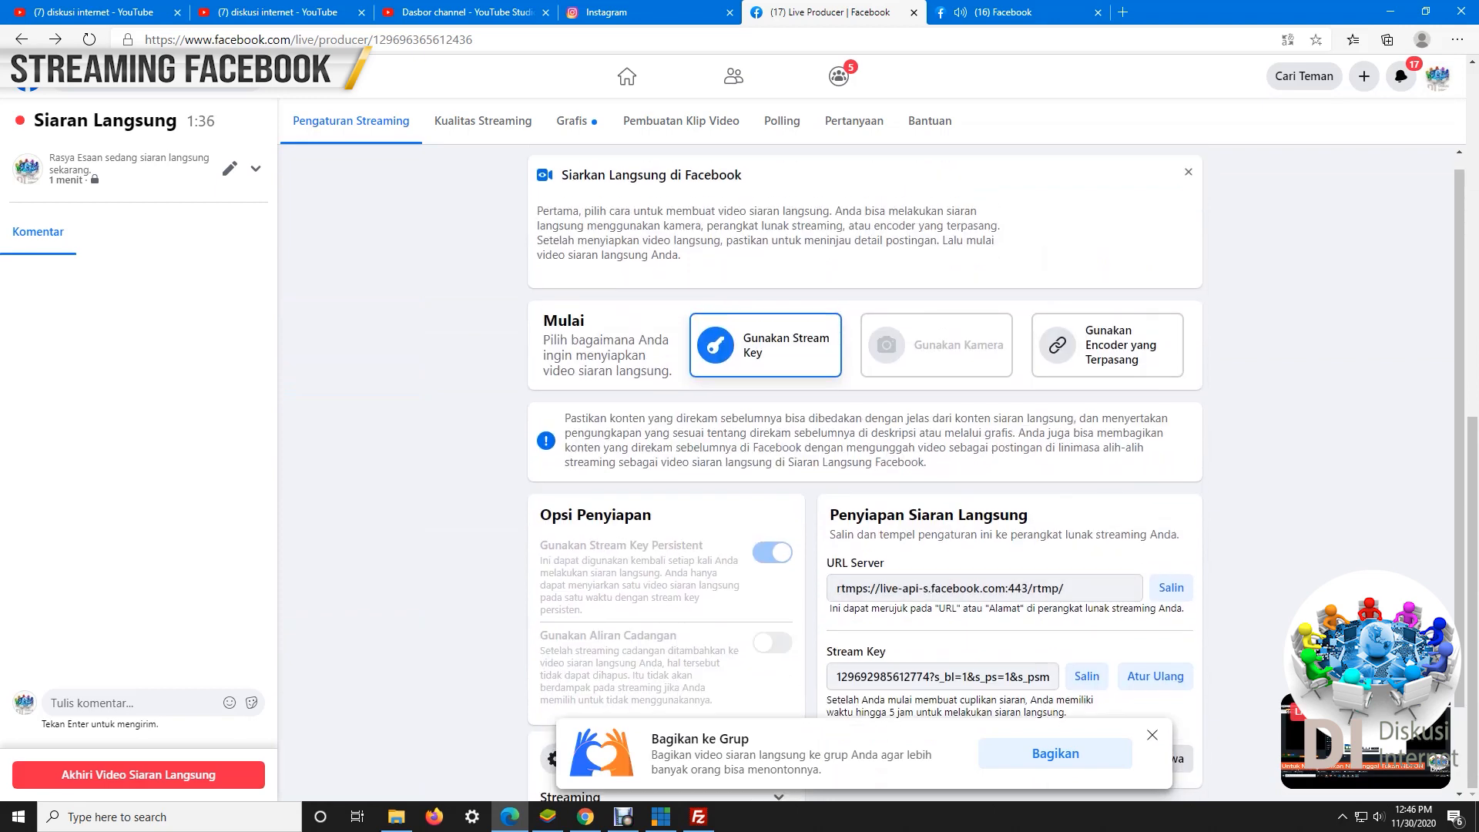
pyautogui.scroll(10, 871, 462)
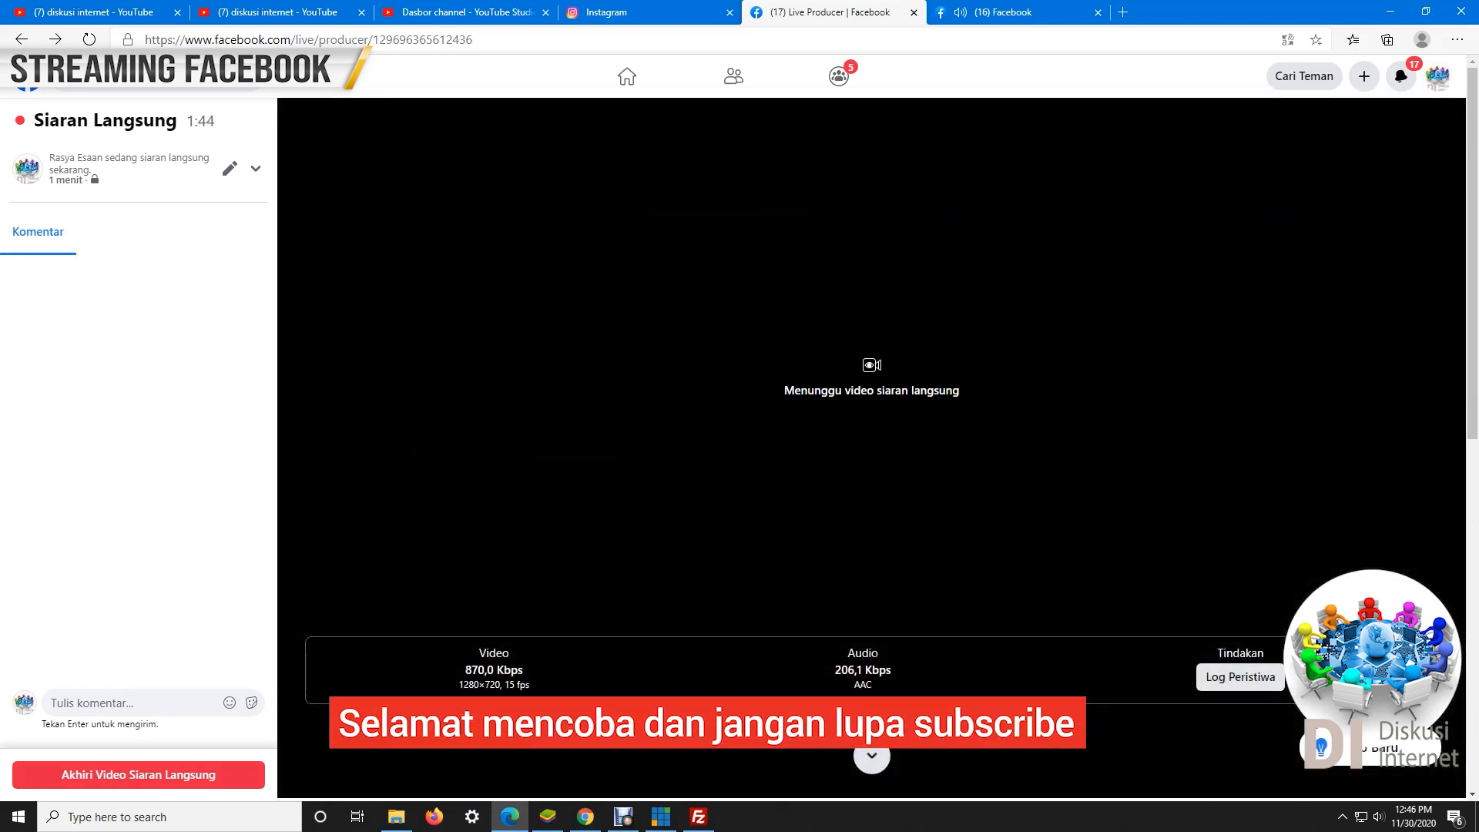
# End the live video from Live Producer, confirm ending it, and return to the Test broadcast's video page.
pyautogui.click(138, 774)
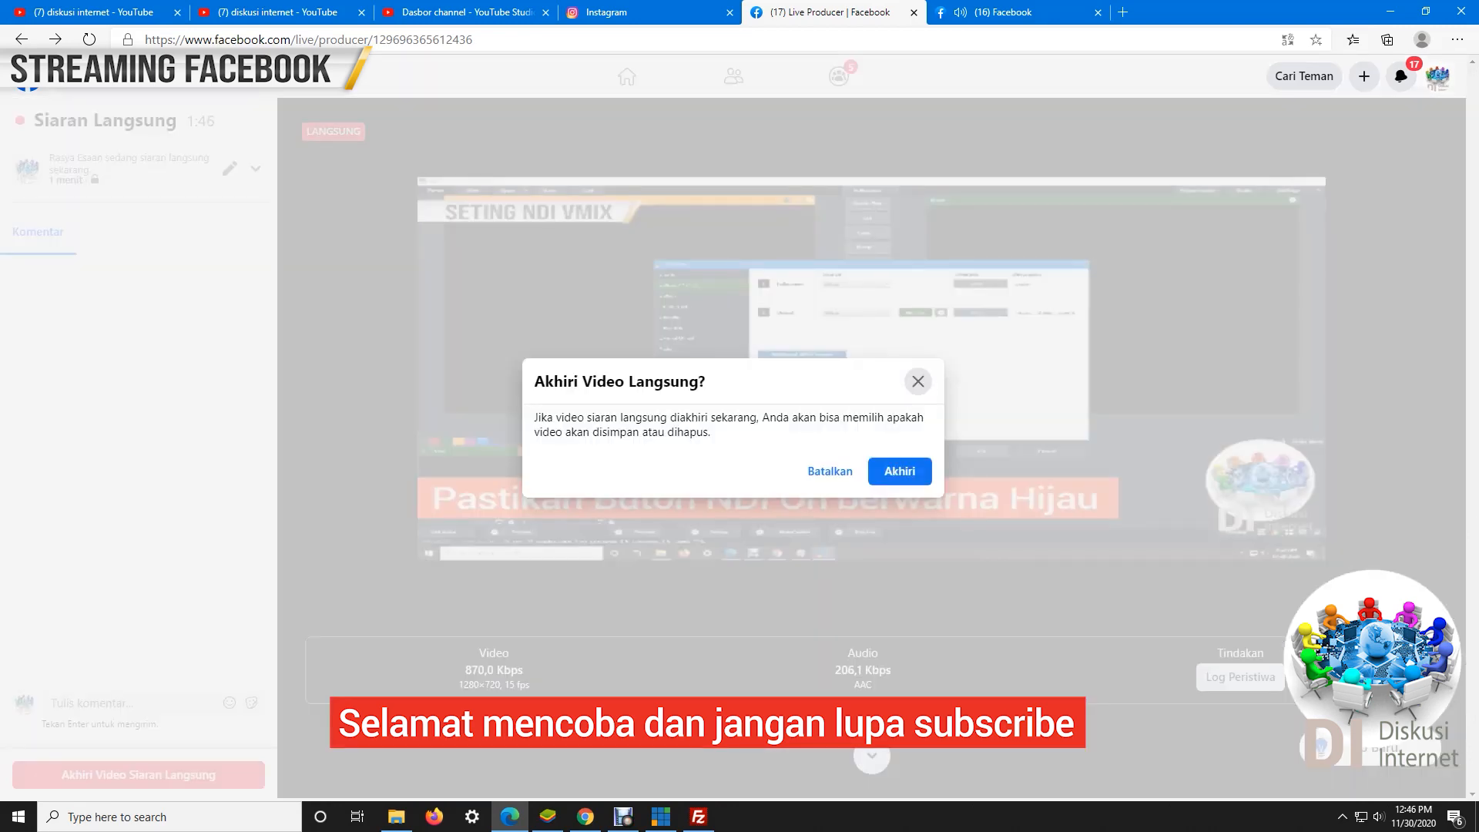
pyautogui.press('Escape')
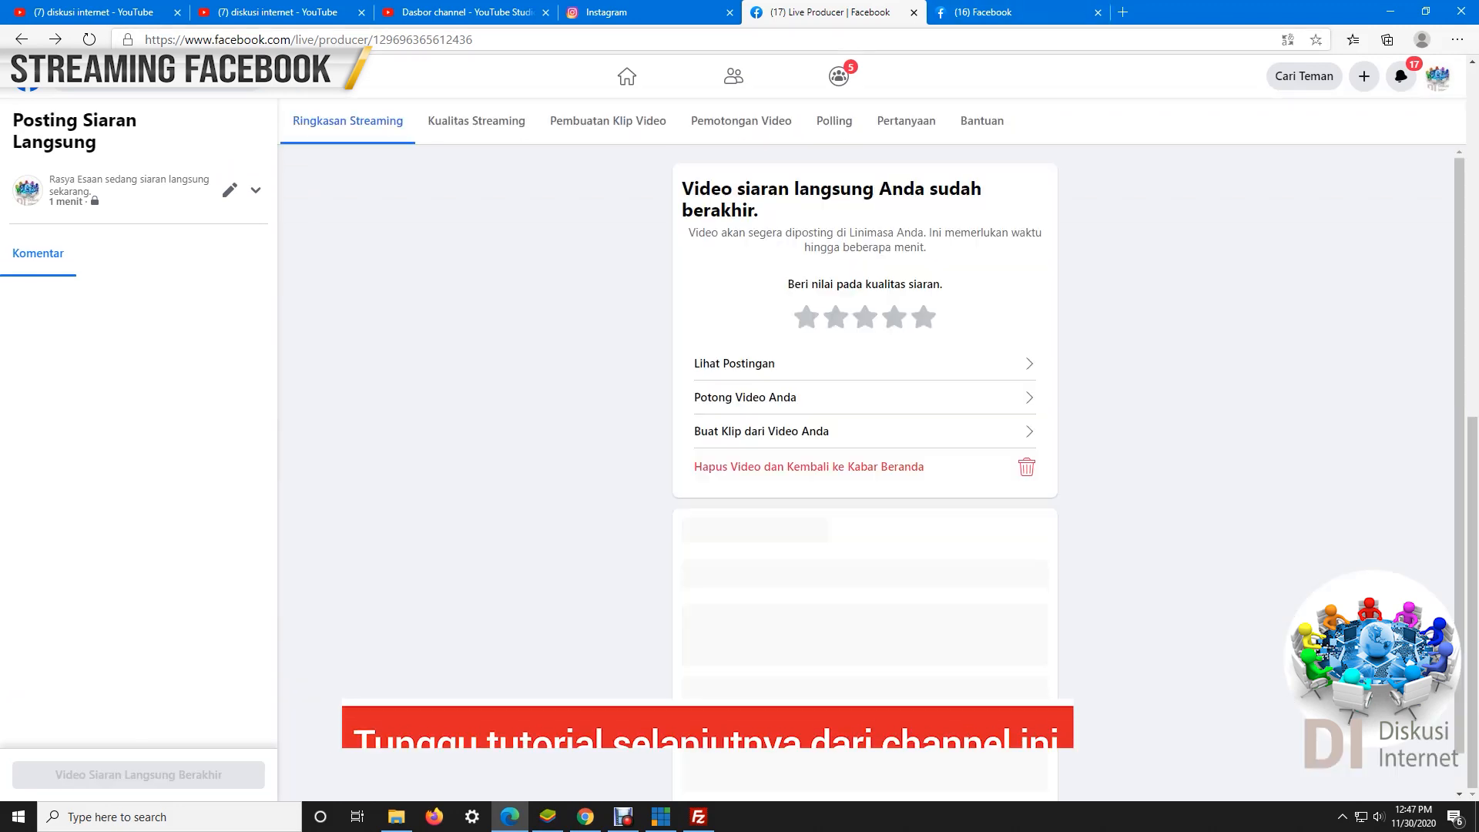
pyautogui.click(1002, 12)
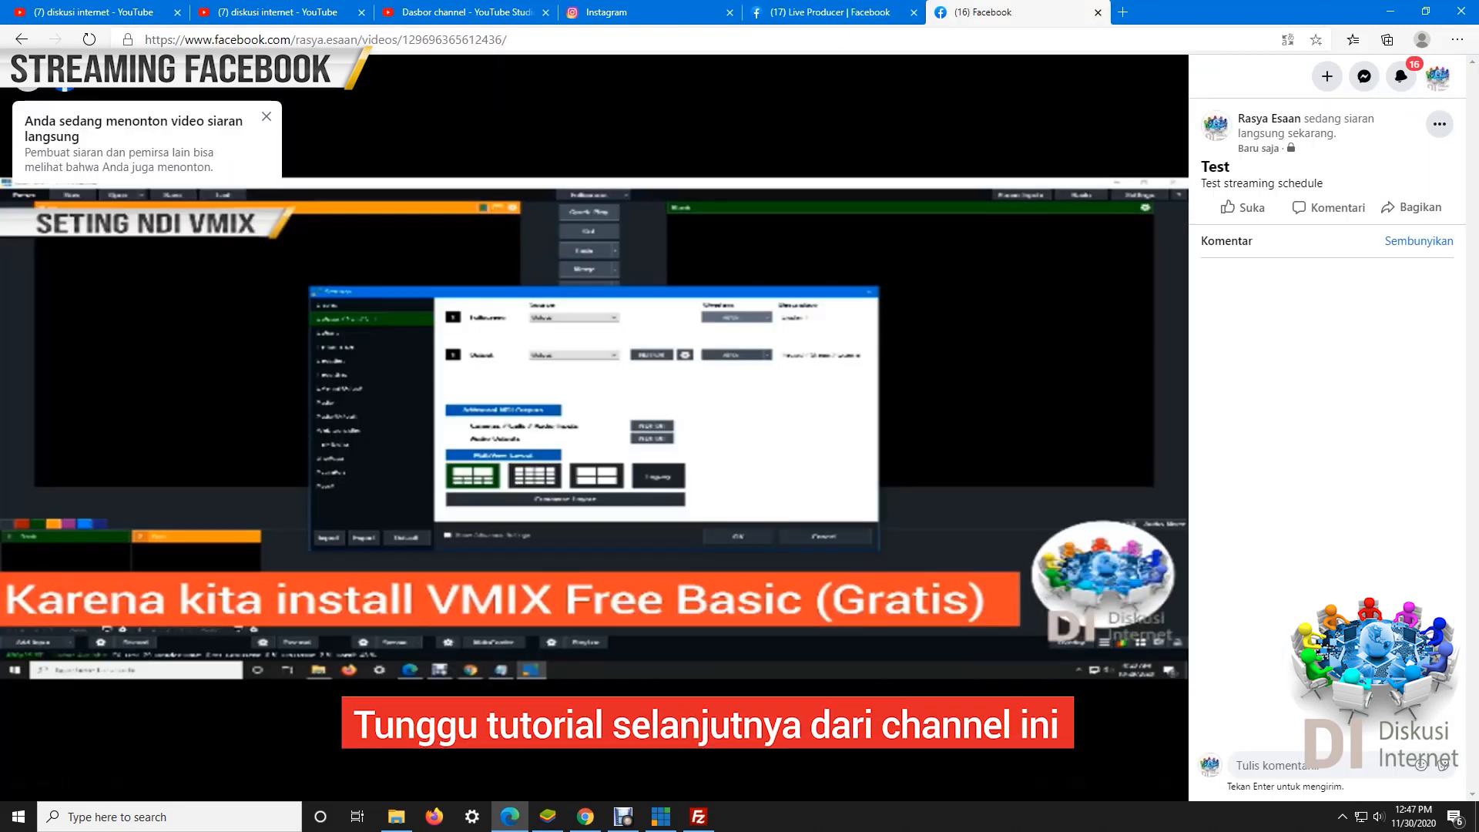